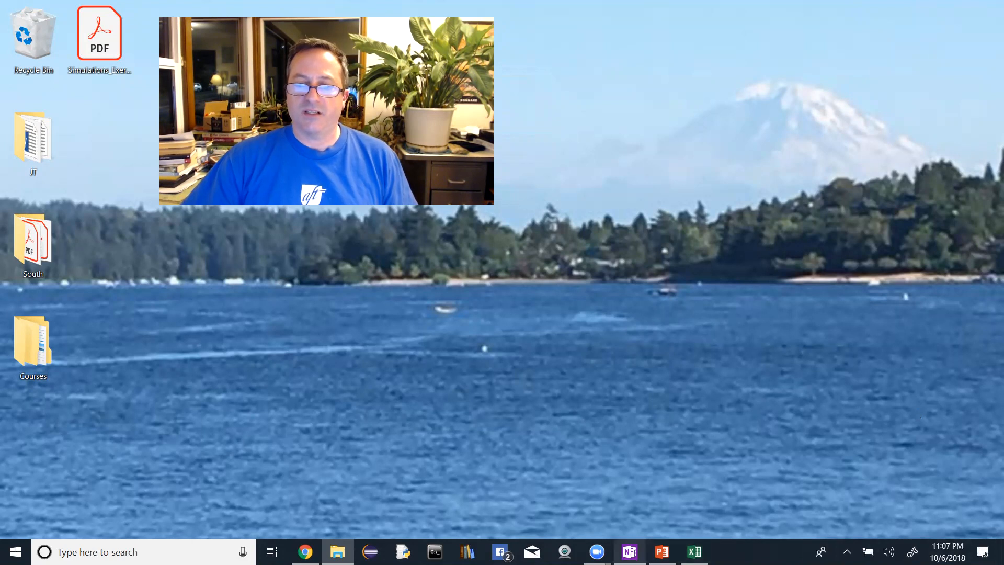
Step: View the frequency distribution and histogram exercise in OneNote and switch to the Excel workbook Book1 holding the ages
click(630, 552)
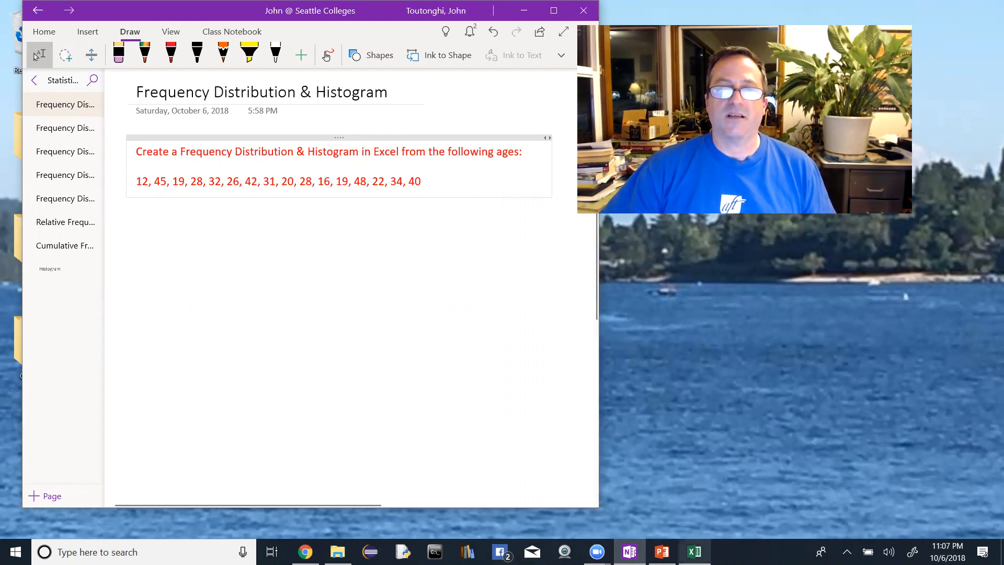
mouse_move(694, 551)
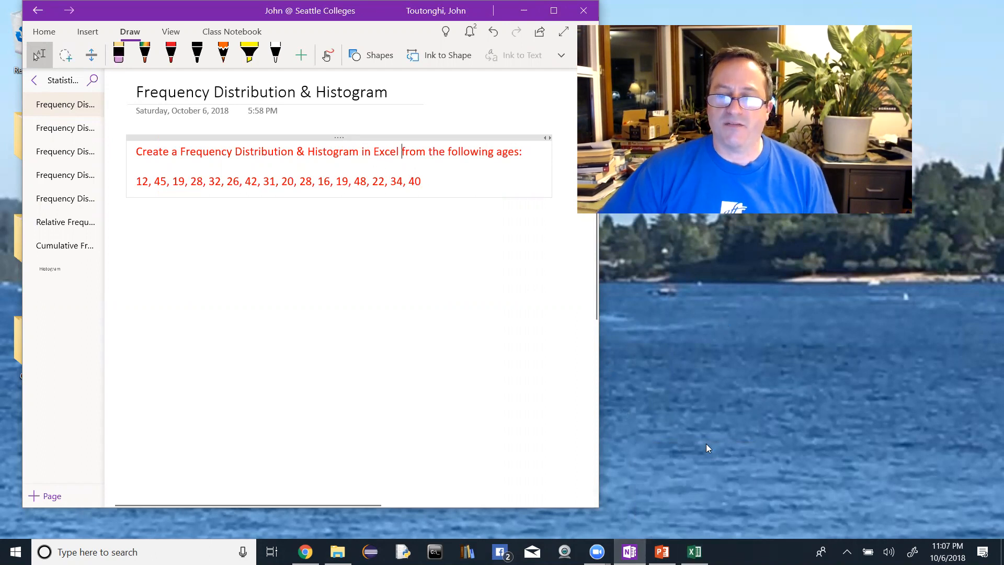
click(695, 551)
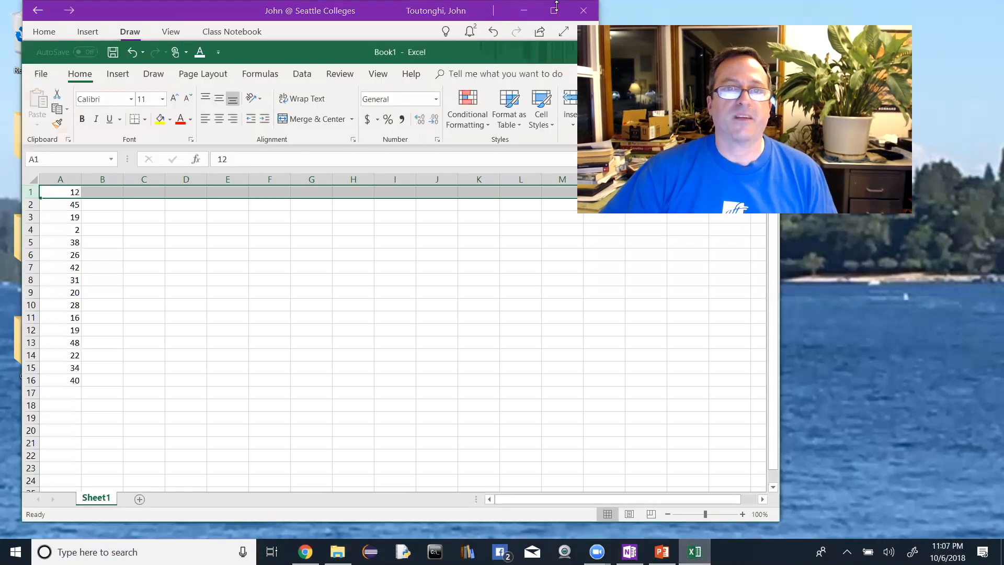
click(520, 10)
drag(453, 49, 451, 17)
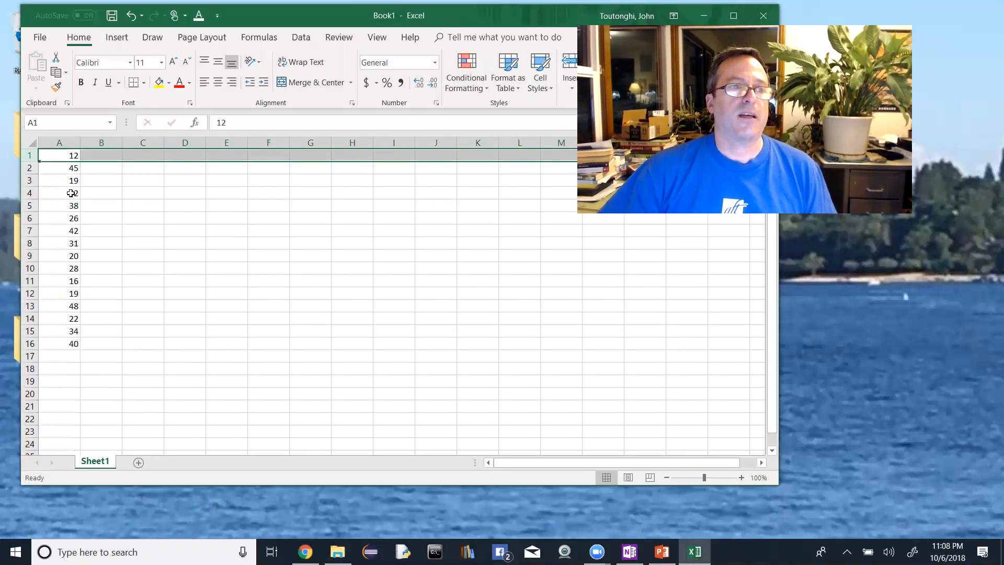
Step: Compare the ages in column A with the OneNote list and correct cell A4 to 28 in Excel
click(630, 552)
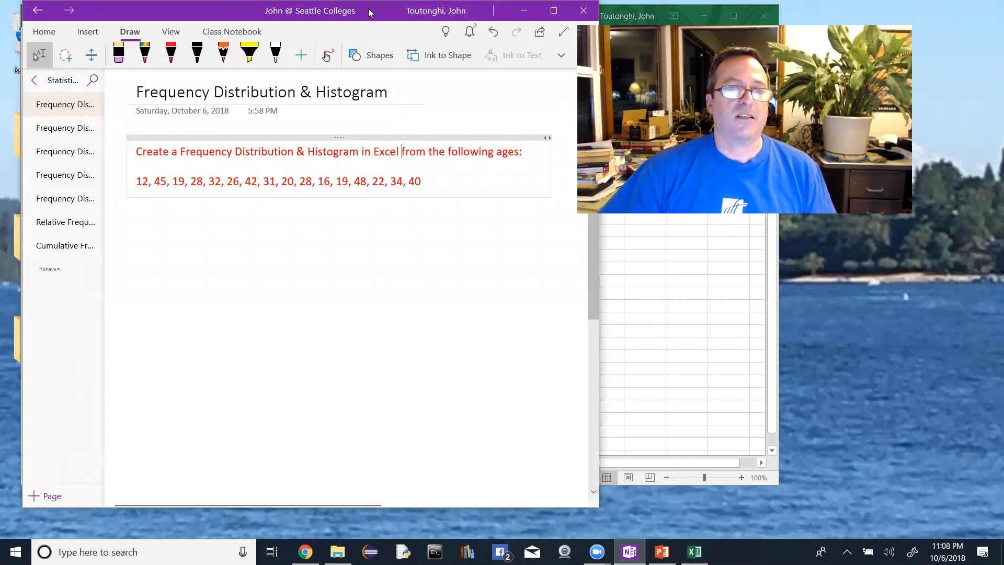
drag(368, 8, 501, 37)
click(77, 193)
double_click(77, 192)
text(28)
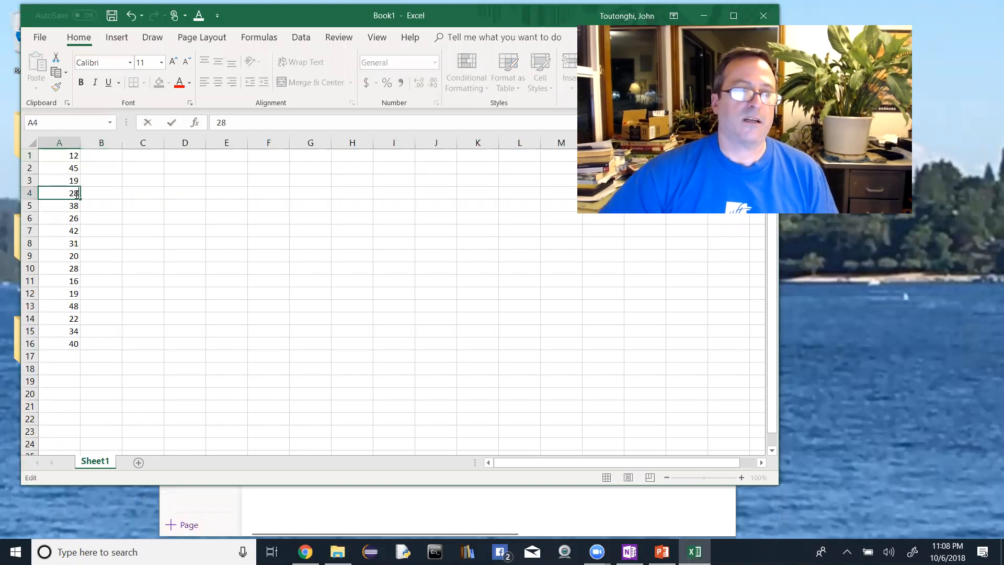
click(304, 497)
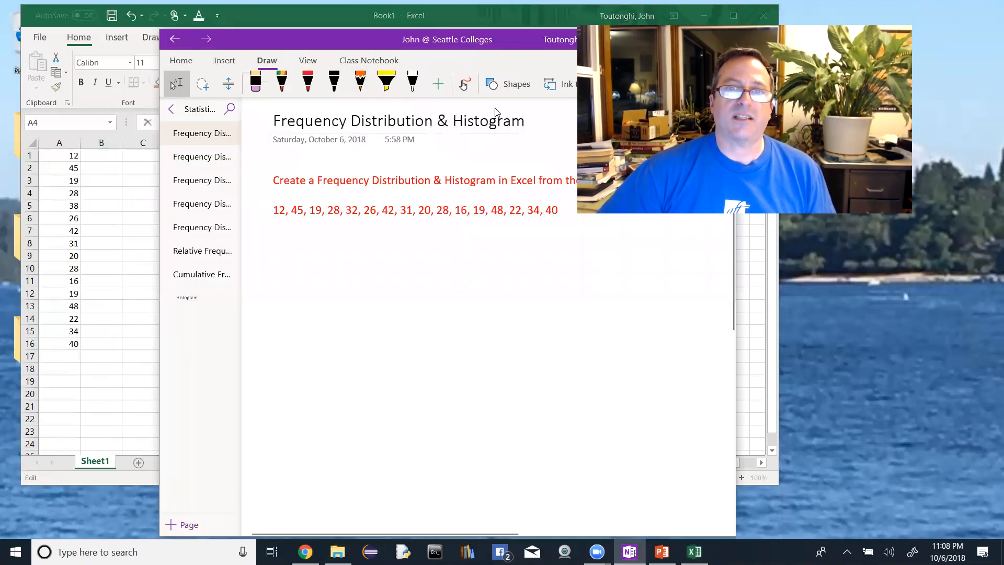
drag(511, 43, 379, 31)
click(518, 26)
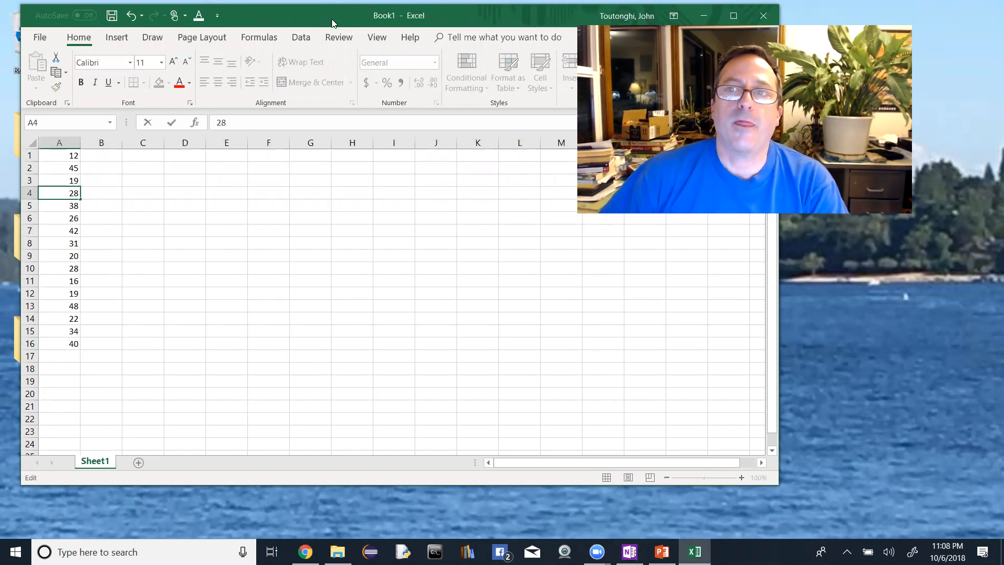
drag(332, 17, 332, 24)
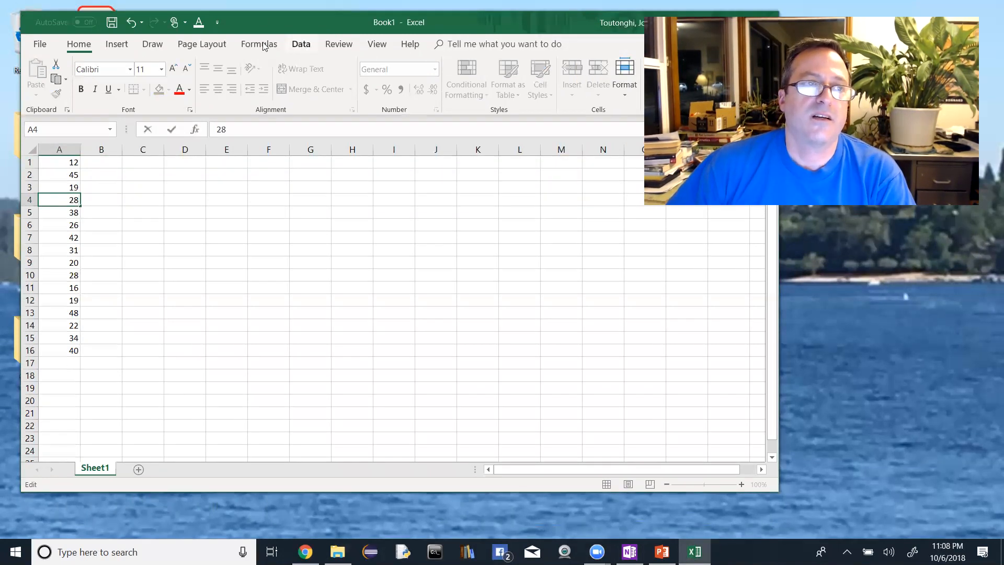
Step: Sort the ages in column A from smallest to largest and check the first and last values
click(300, 45)
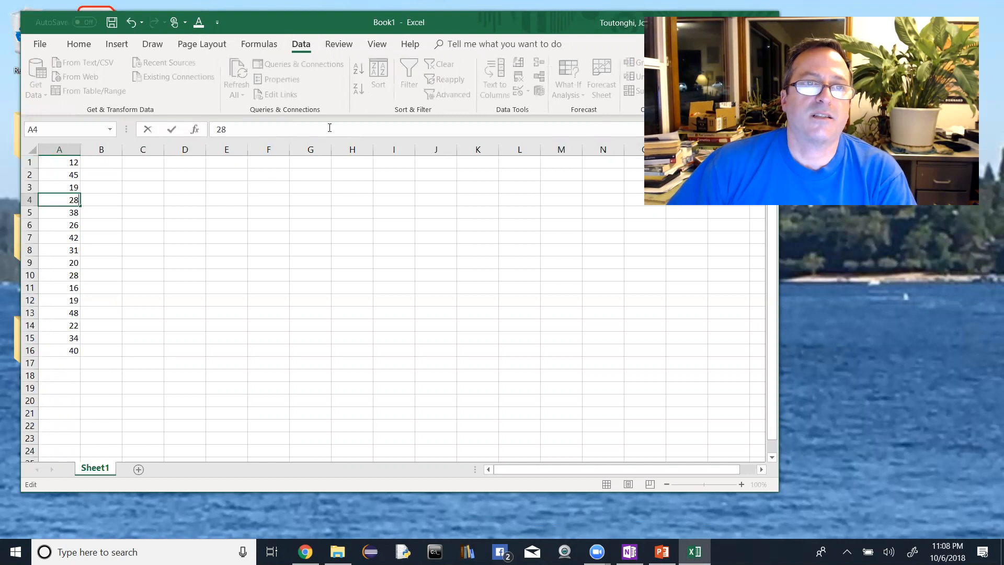
click(69, 149)
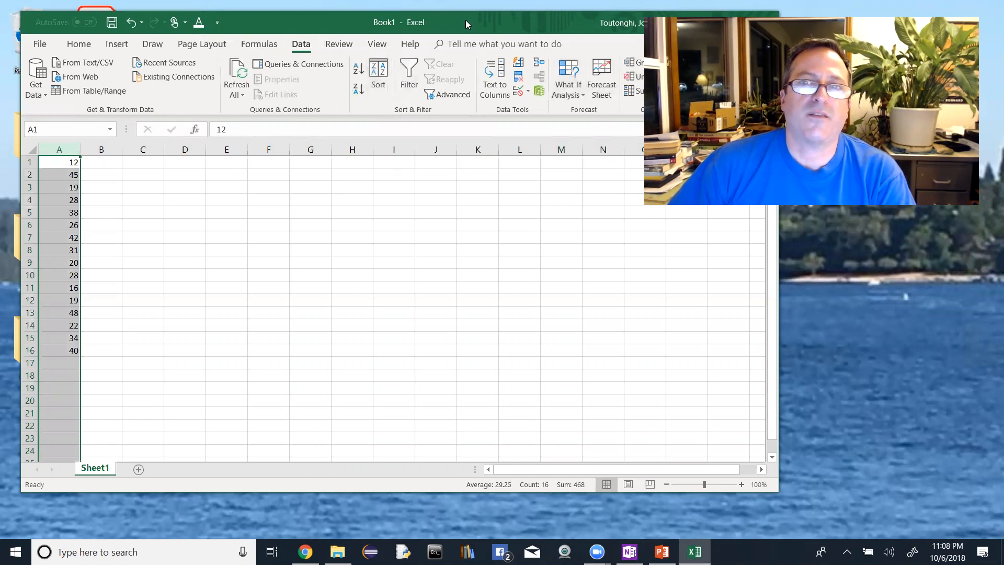
drag(466, 20, 455, 19)
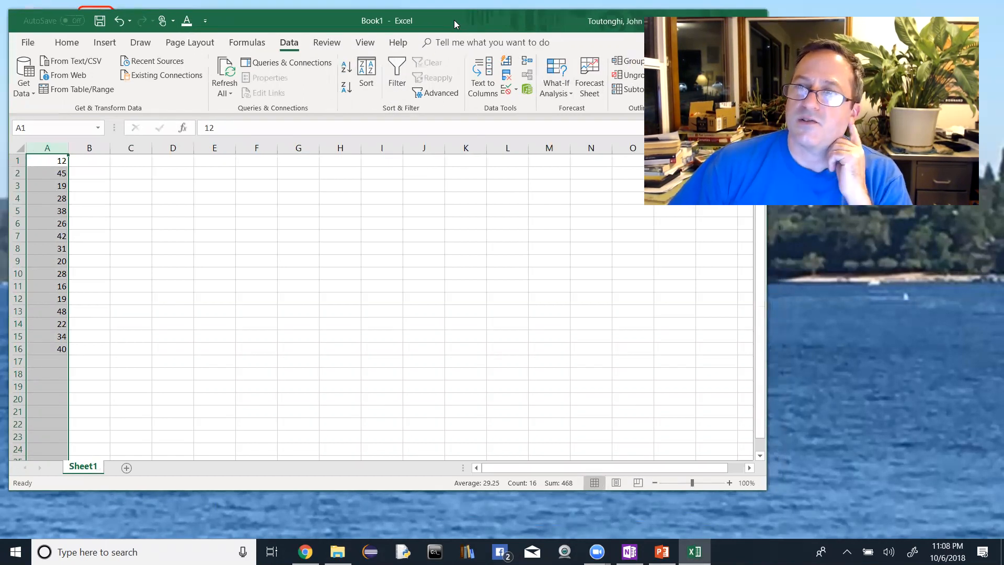
click(347, 67)
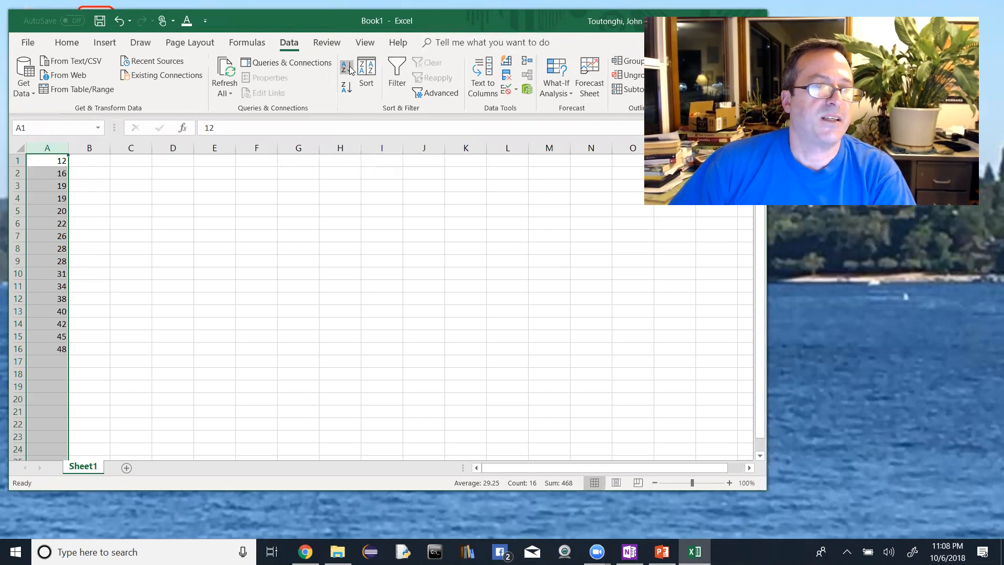
click(54, 161)
click(63, 348)
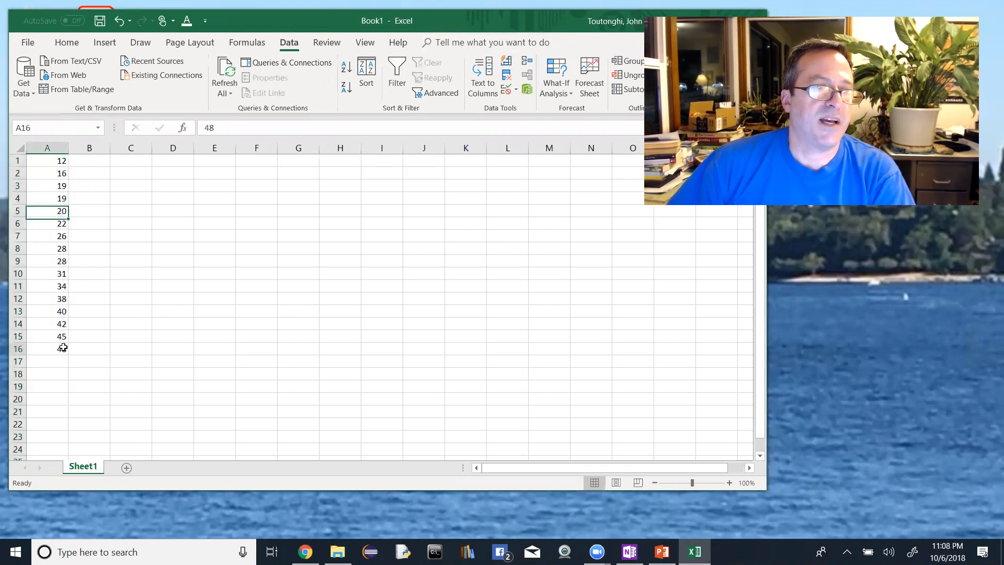
Step: Insert a blank row above the first age in the sheet
click(19, 160)
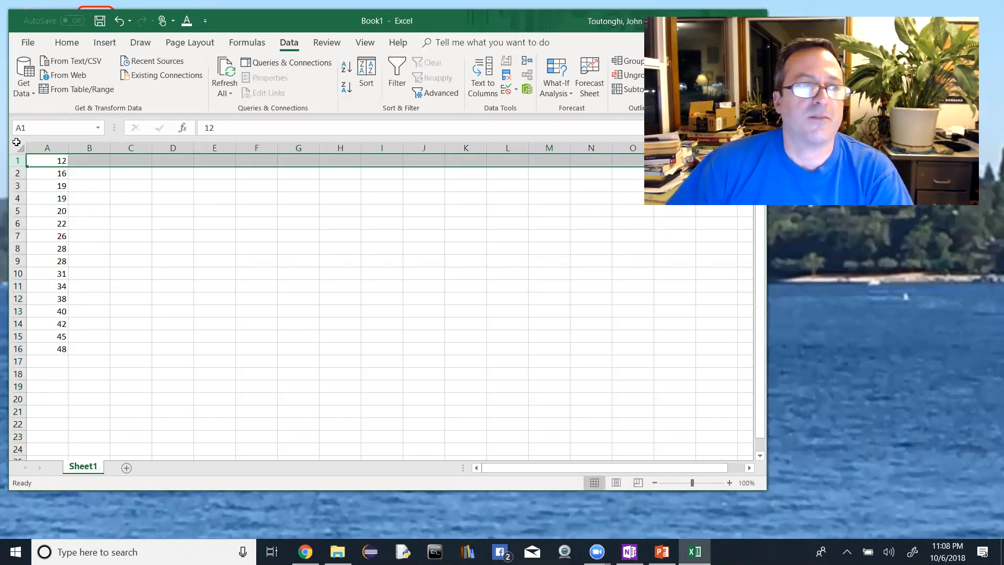
click(15, 160)
right_click(17, 160)
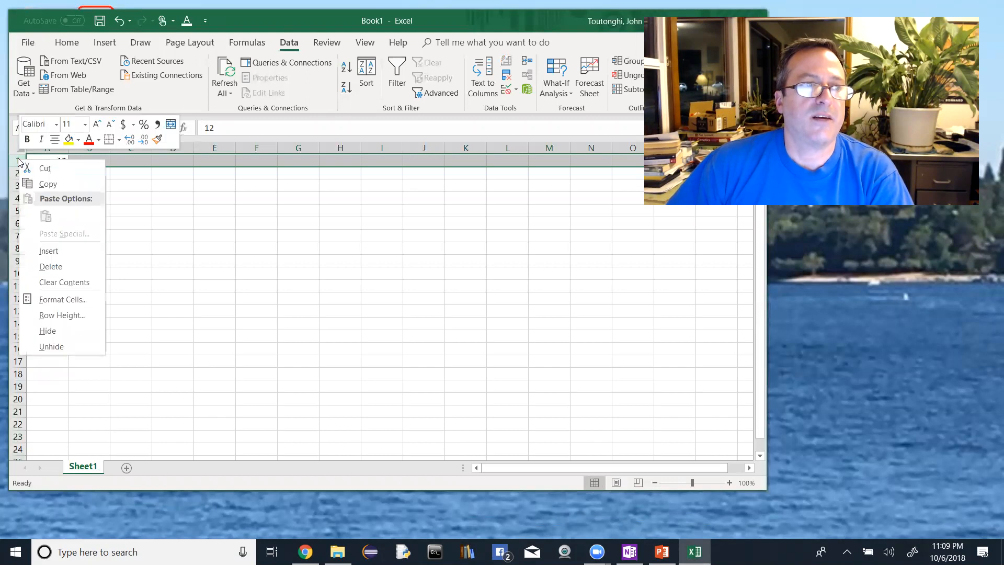
click(48, 251)
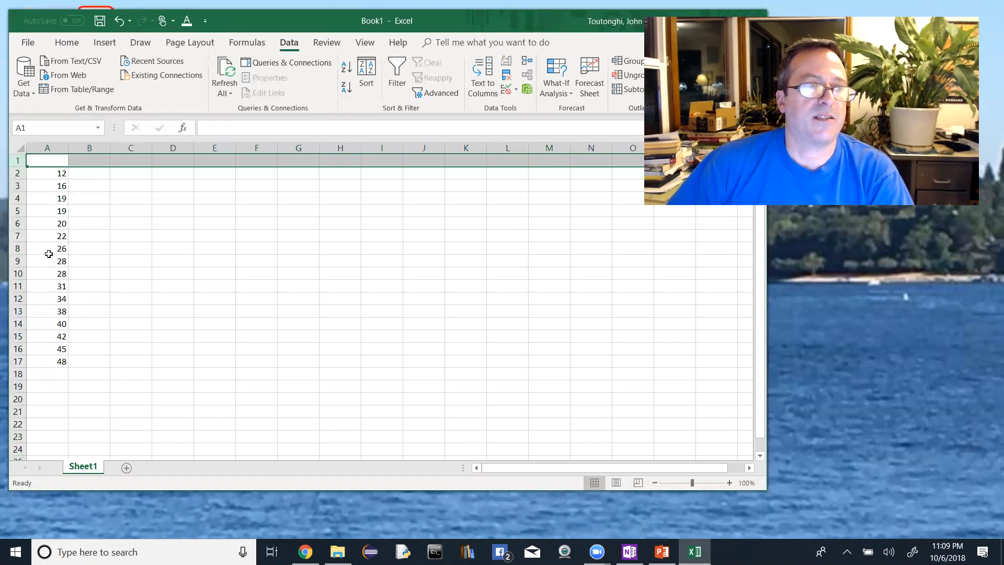
Step: Enter the column headers "Age (yrs)" in A1 and "Bin" in B1
click(54, 162)
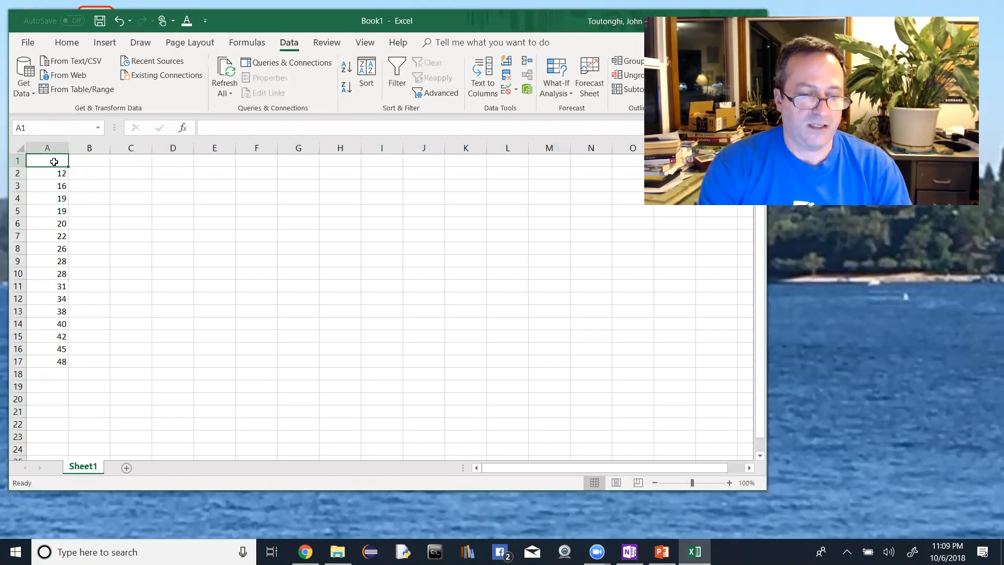
text(AGe)
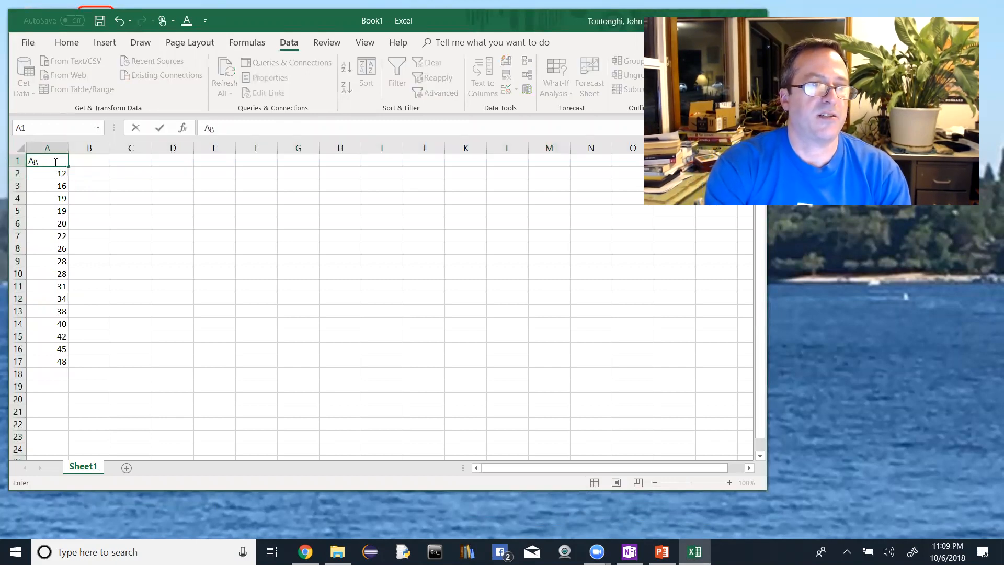
text( (yrs))
key(Tab)
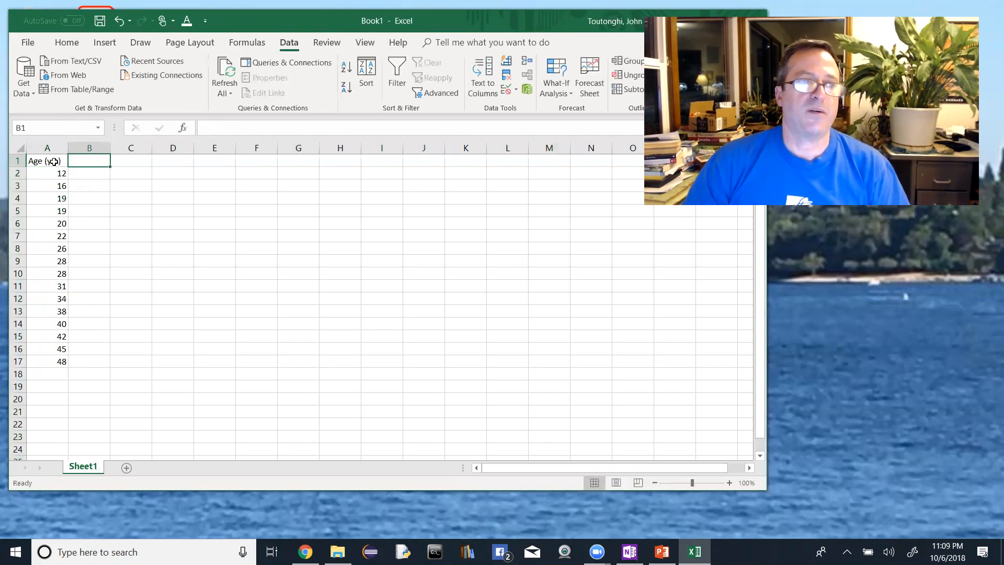
text(B)
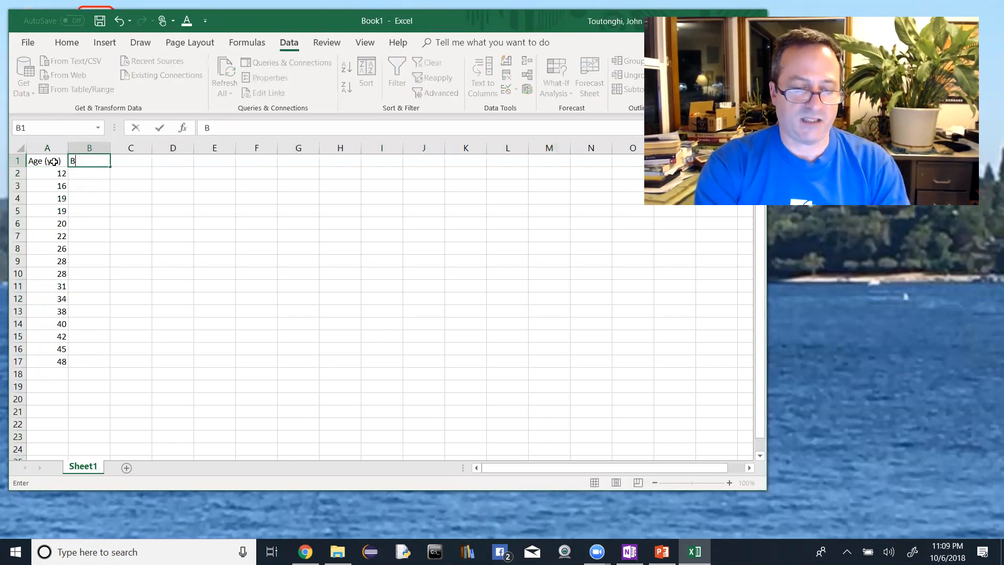
key(Tab)
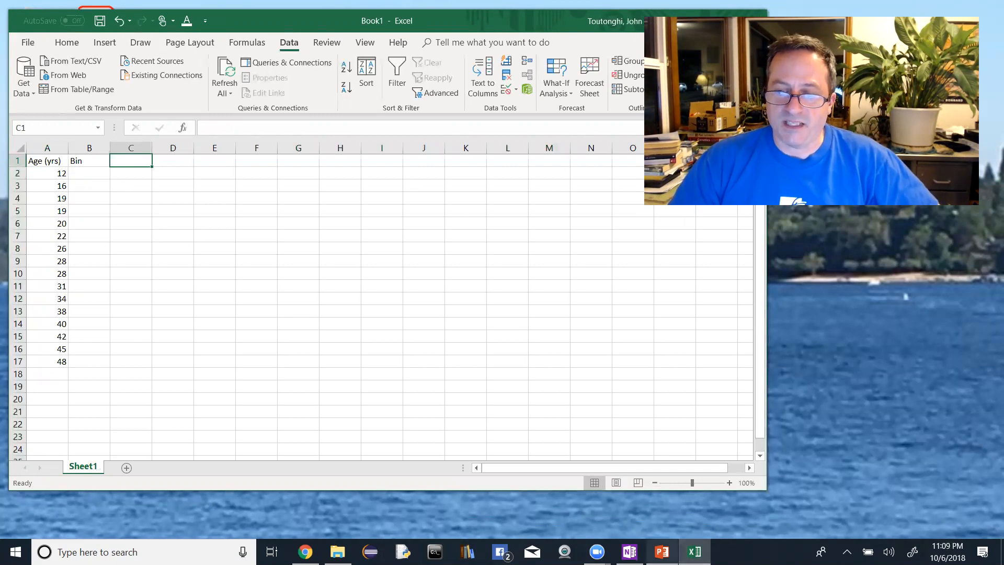
Step: Look up the bin width, starting value and upper class limits in the OneNote frequency distribution pages
mouse_move(661, 551)
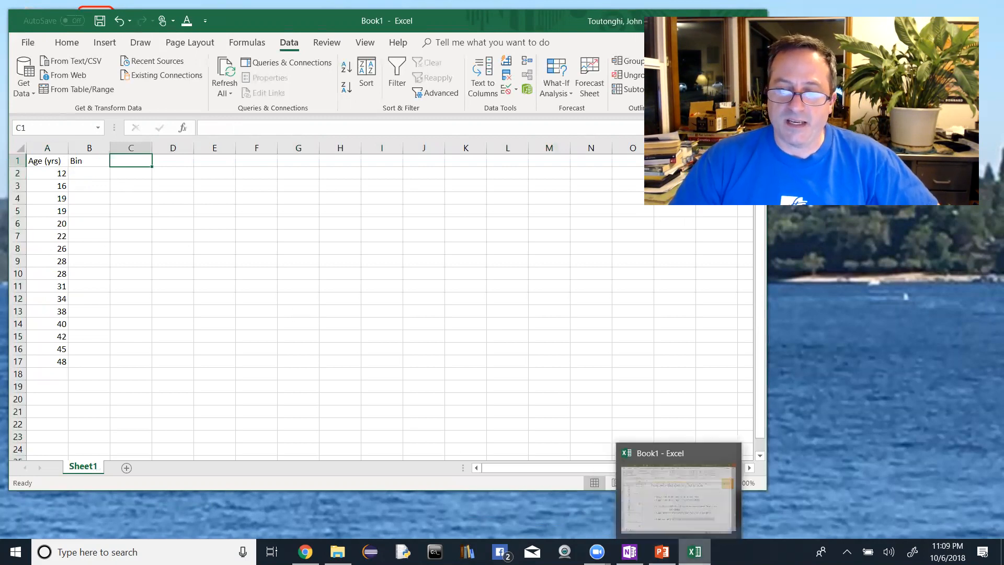
click(630, 552)
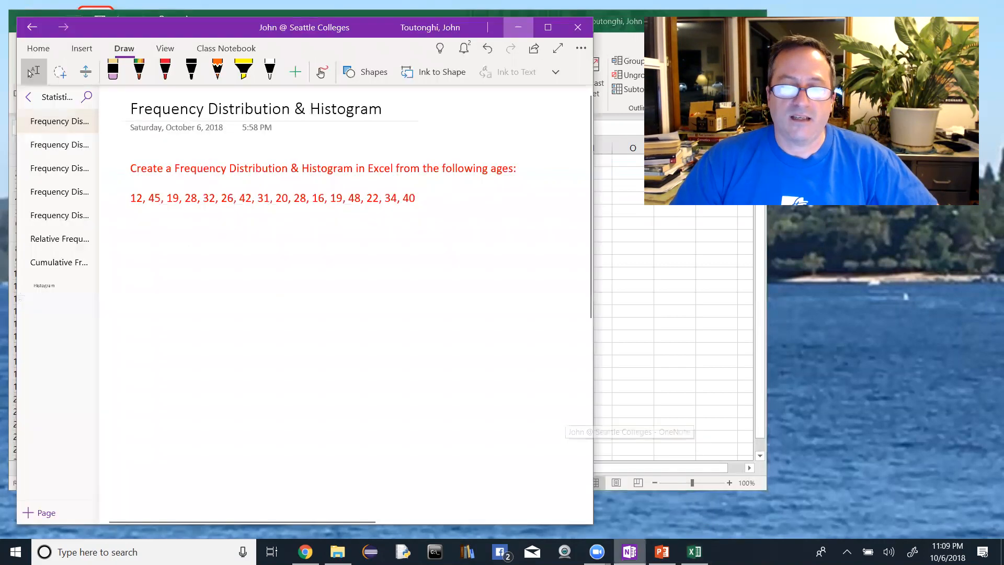
click(59, 153)
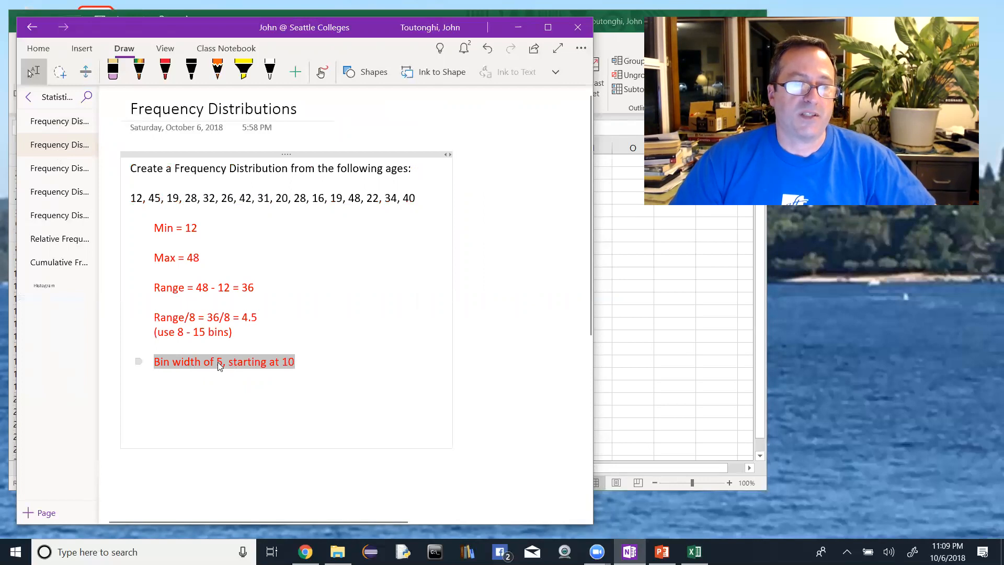
click(63, 170)
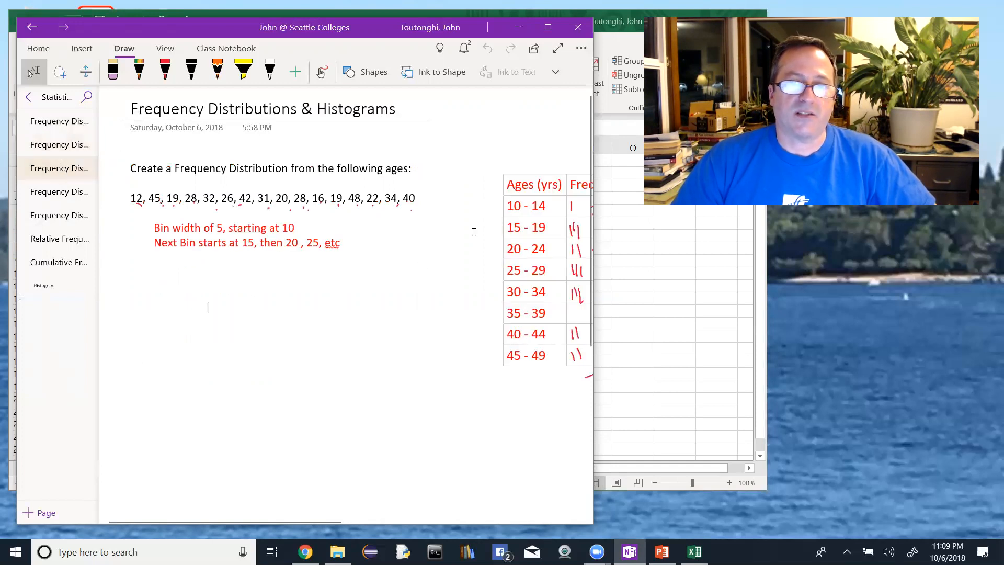
drag(552, 211, 531, 249)
drag(545, 207, 532, 208)
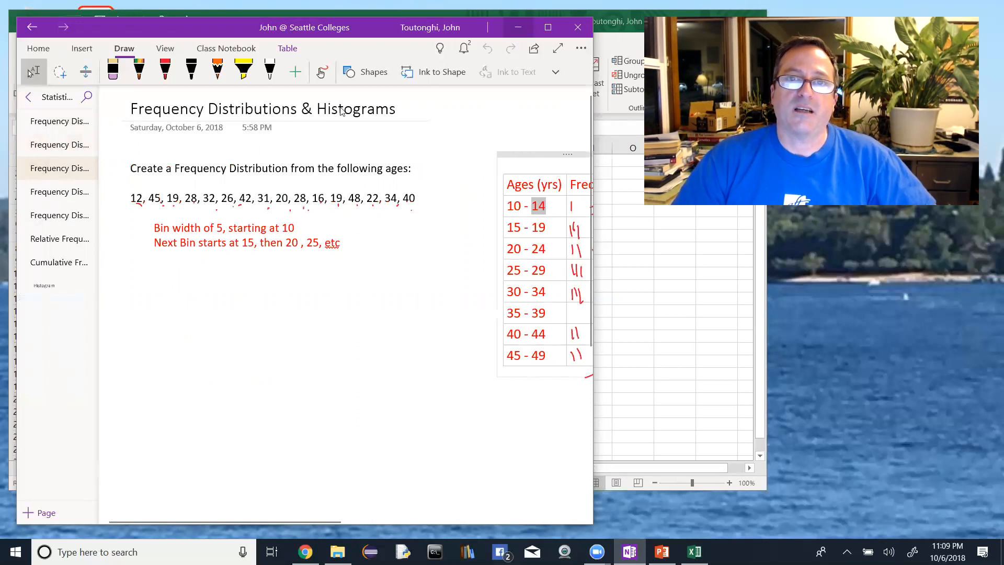
click(519, 28)
Step: Enter the first two bin upper limits in Excel, 14 in B2 and 19 in B3
click(81, 172)
text(14)
key(Return)
text(19)
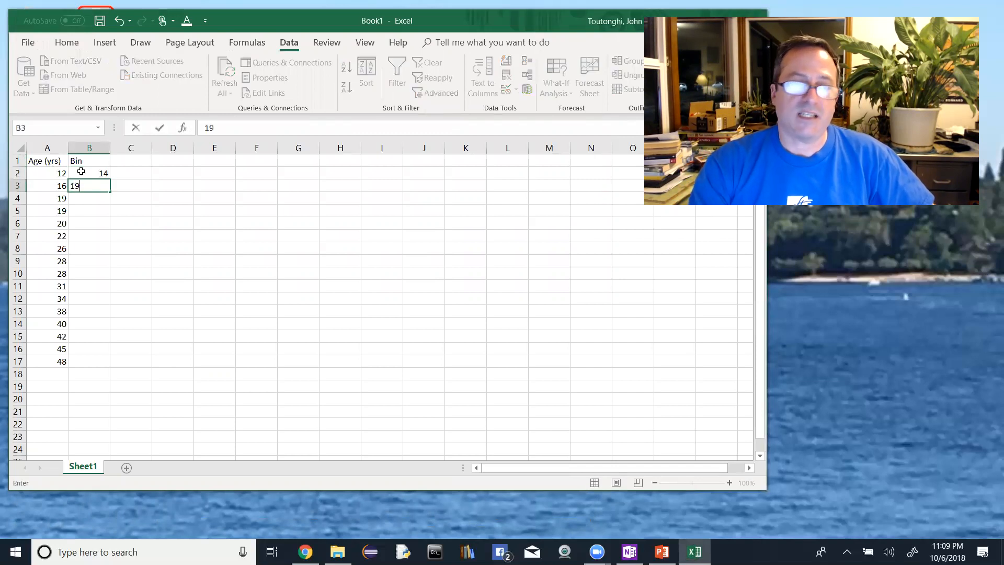
click(98, 200)
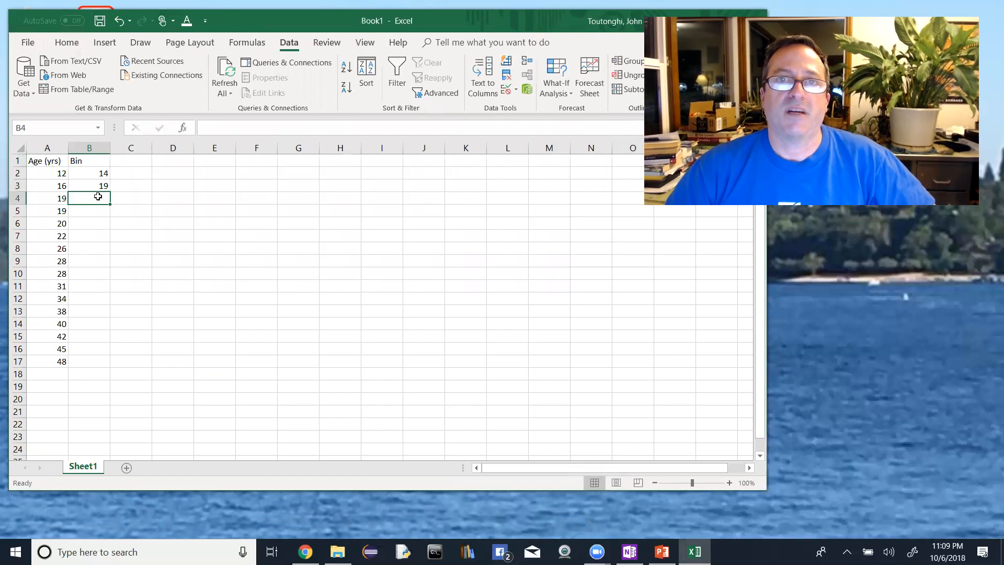
Step: Extend the bin series from B2:B3 down to B9, ending at 49
drag(94, 173, 95, 185)
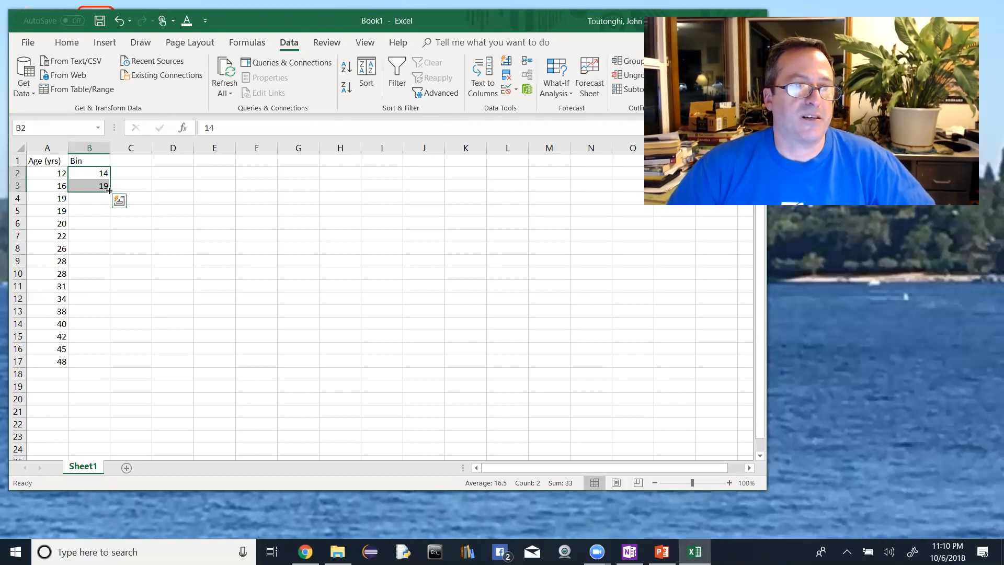
drag(109, 192, 109, 192)
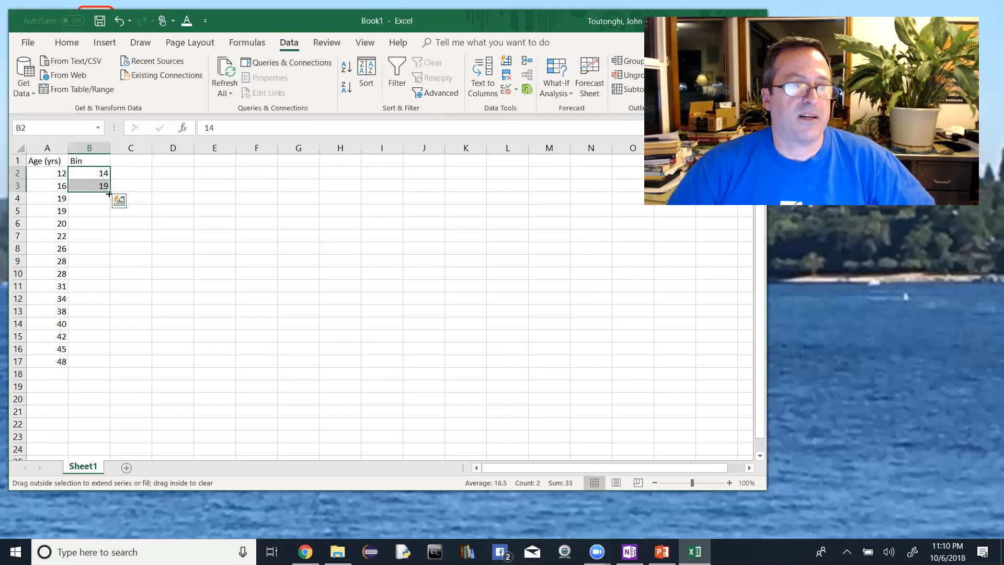
drag(109, 195, 103, 261)
click(177, 320)
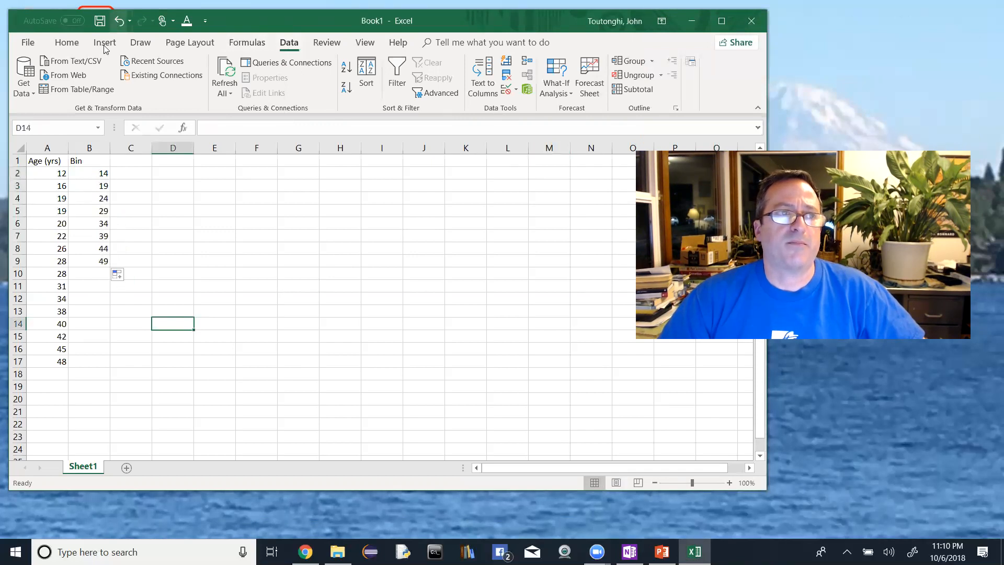
Step: Show the data tools and widen the Excel window so they are fully displayed
click(68, 44)
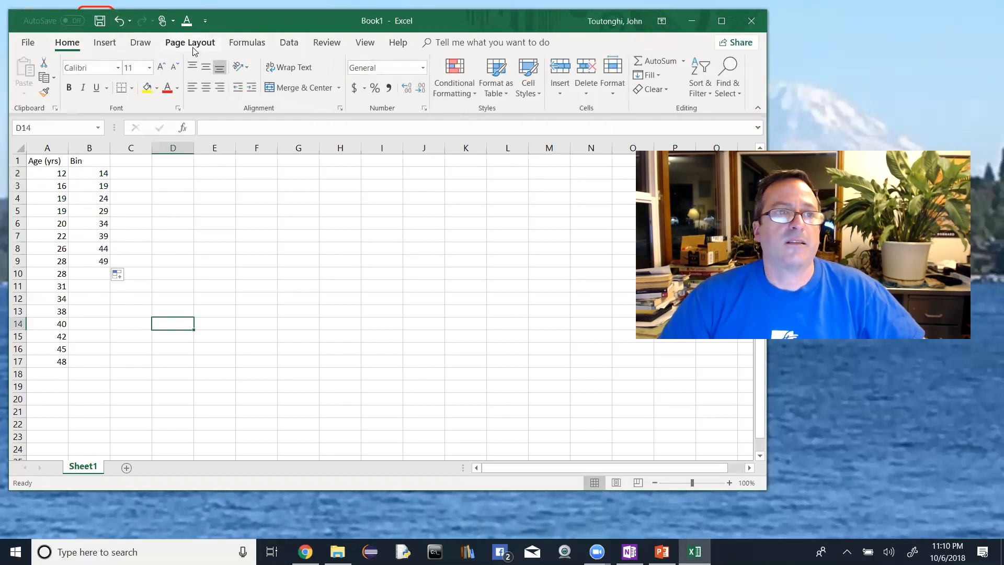
click(288, 44)
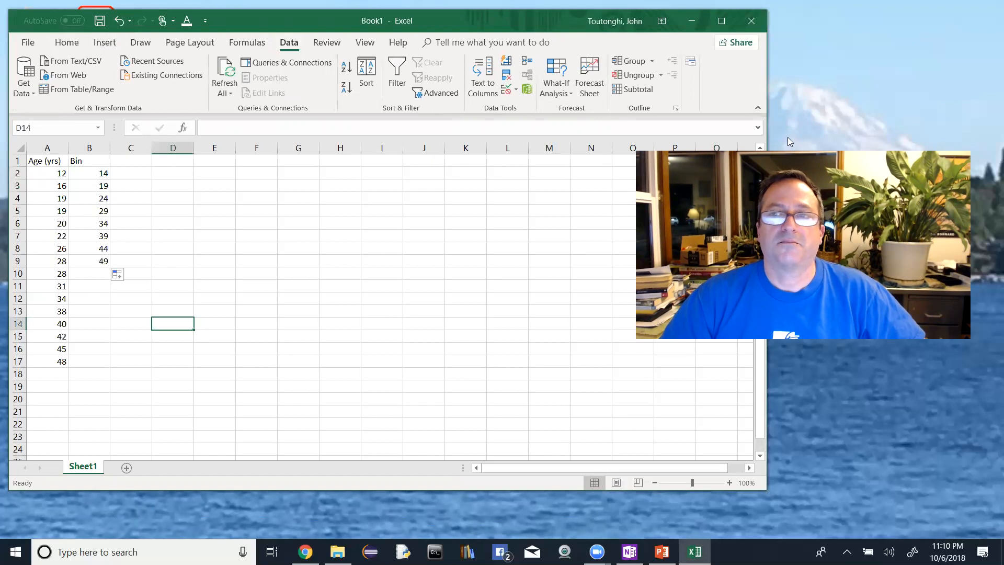
drag(767, 110, 887, 113)
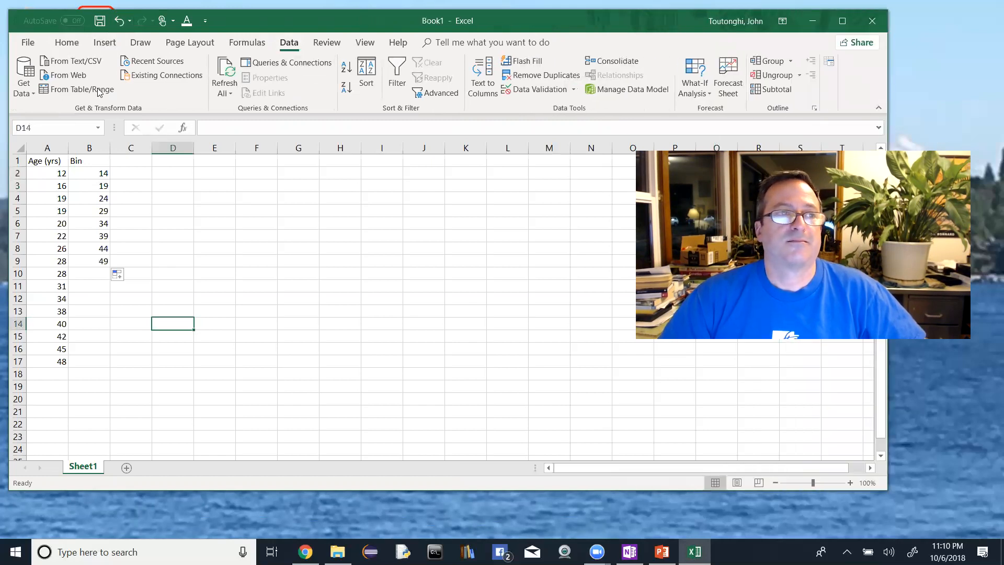
click(63, 43)
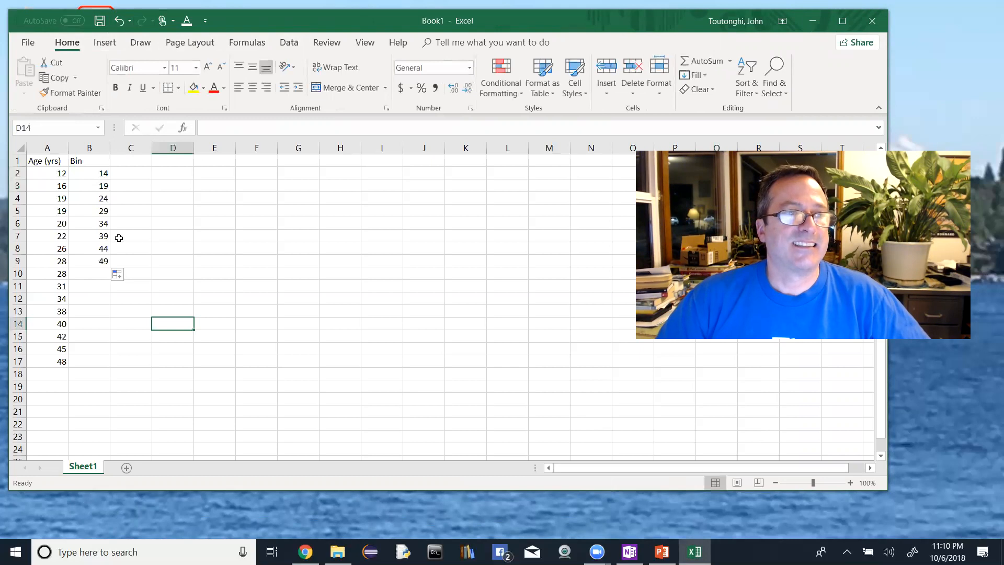
click(38, 162)
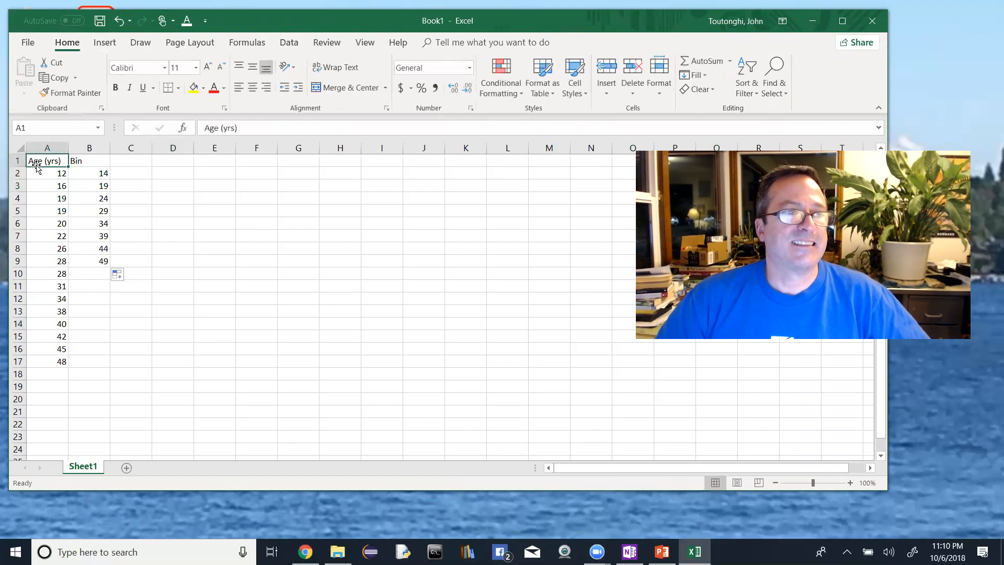
click(296, 47)
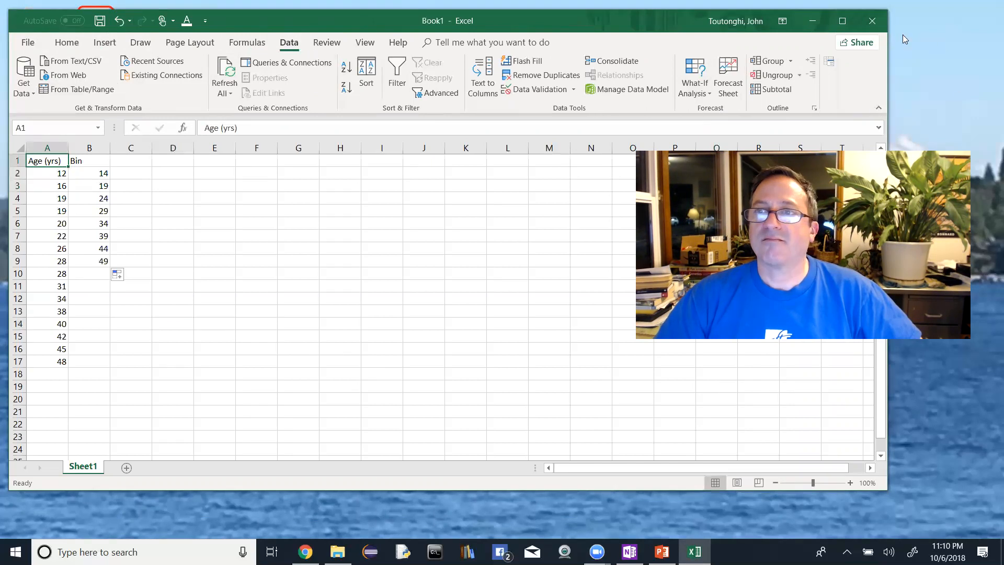
click(829, 62)
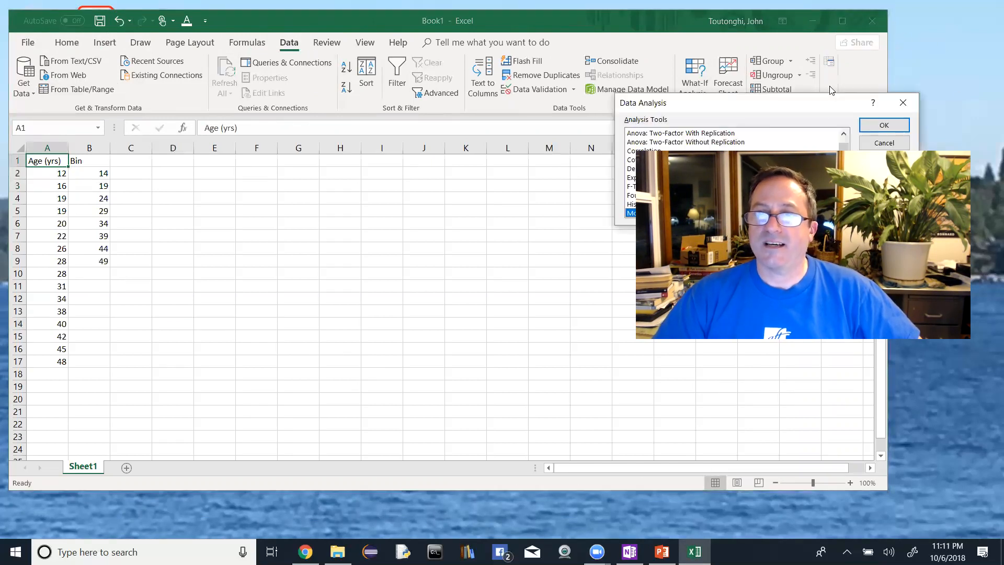
drag(816, 103, 713, 129)
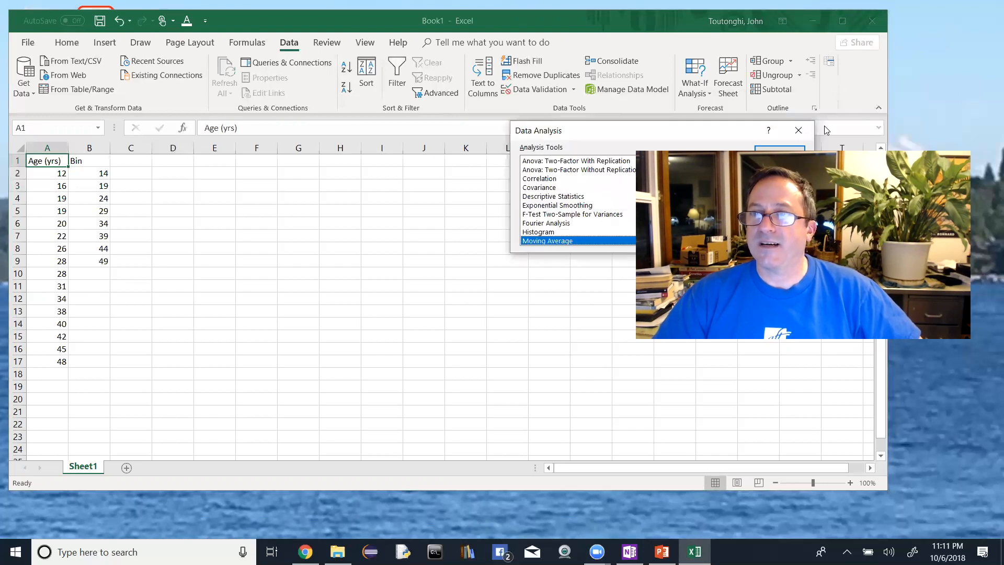
click(781, 169)
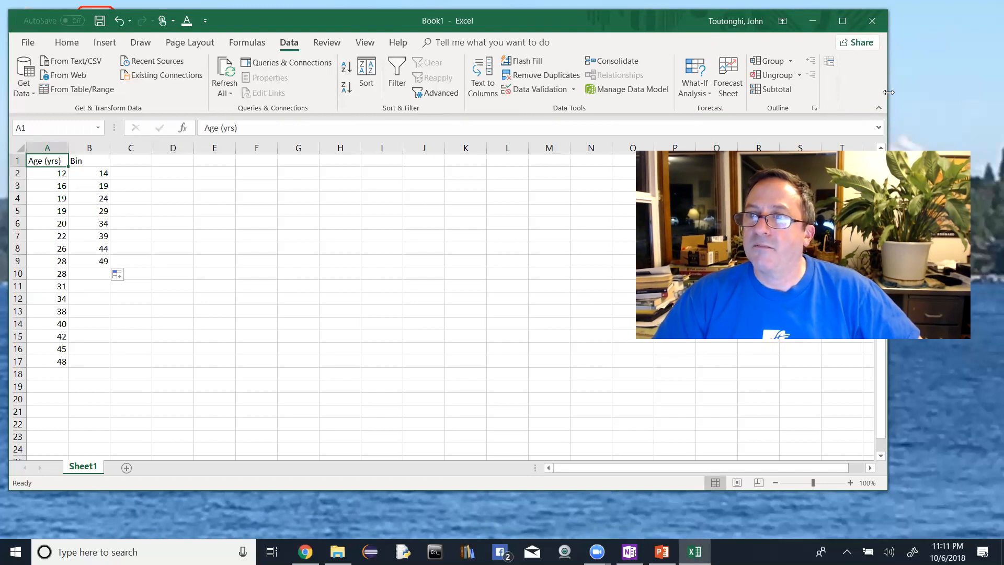
Step: Widen the workbook window and start the Histogram tool from the Data Analysis tools
drag(888, 82, 954, 82)
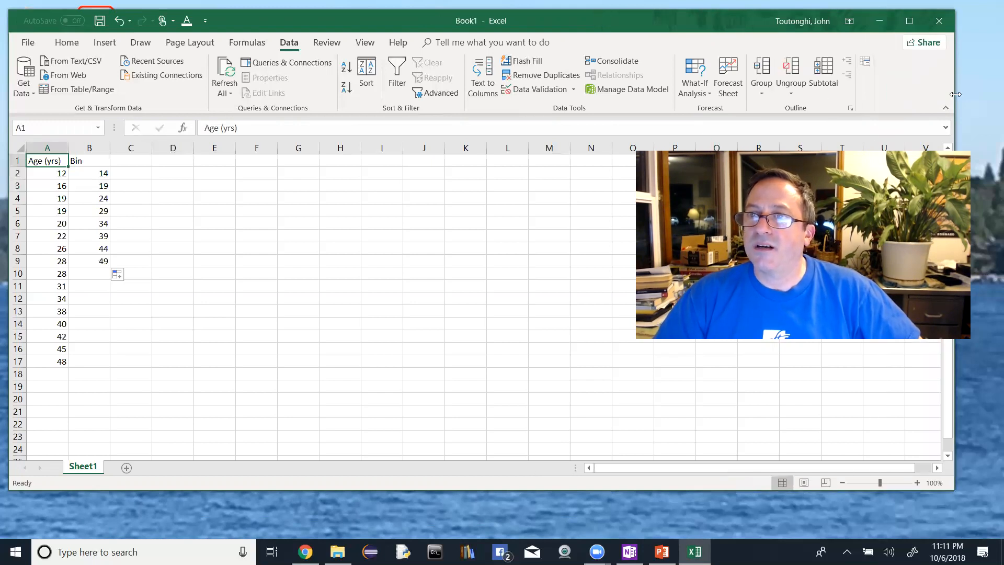
click(866, 62)
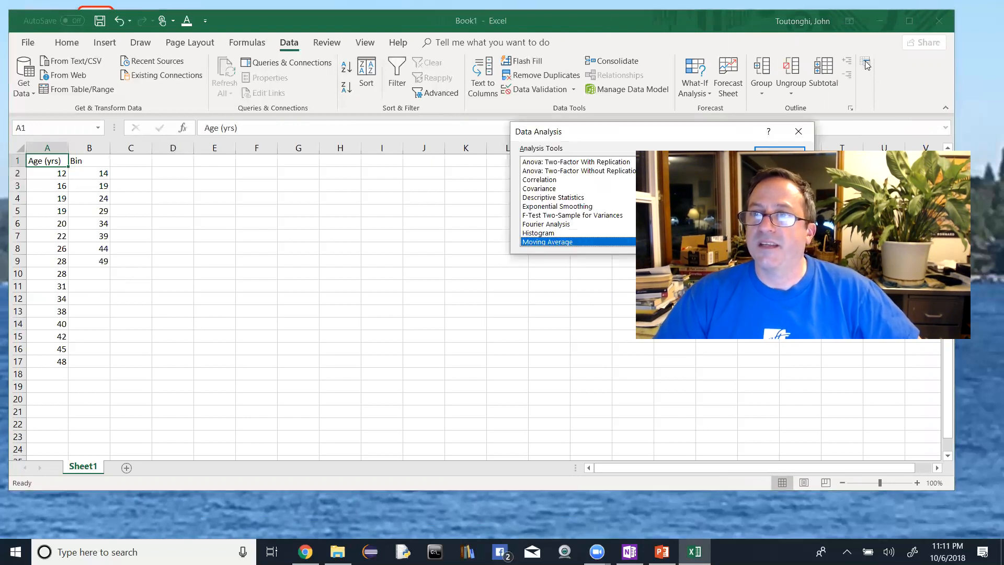
click(534, 233)
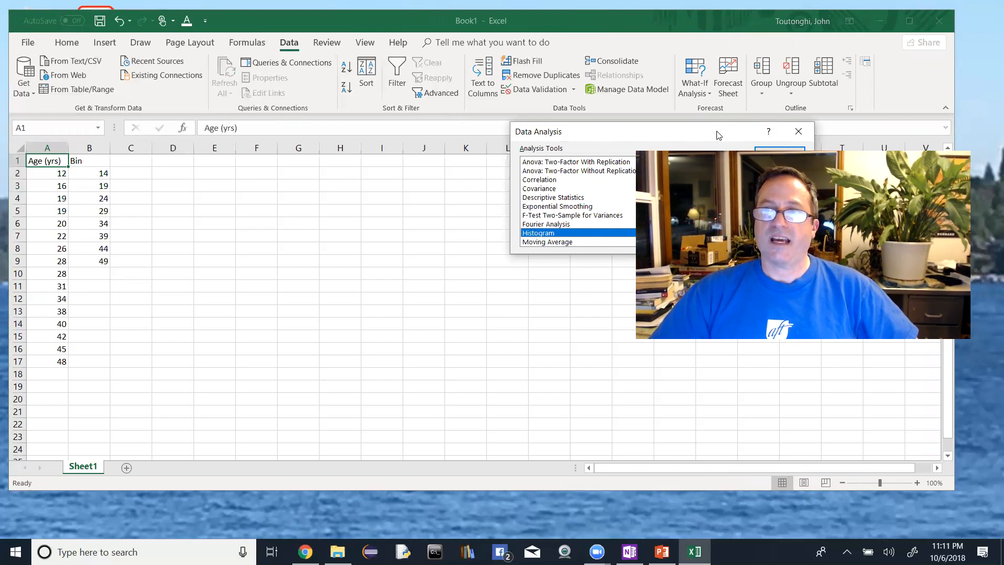
drag(719, 135, 570, 155)
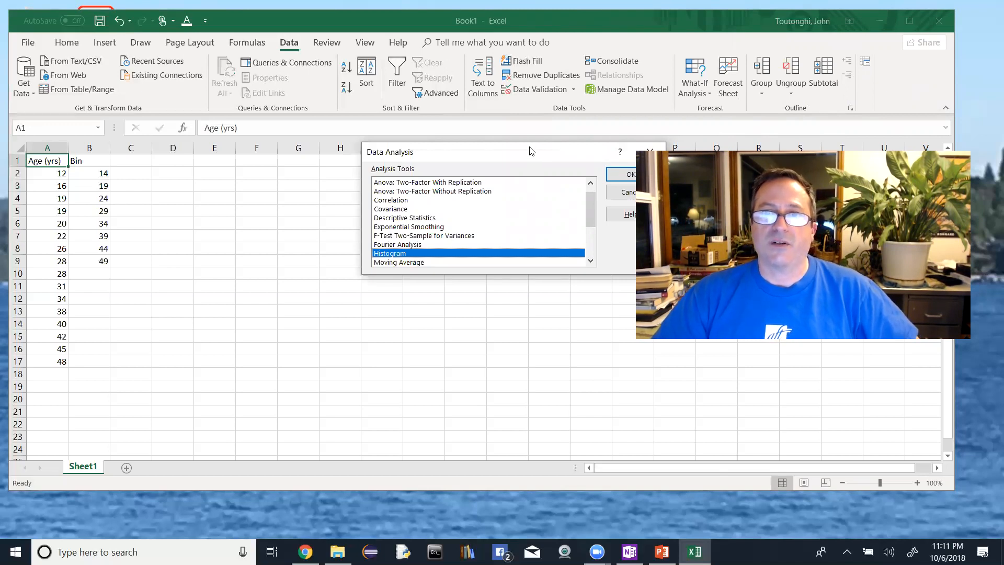
drag(530, 150, 500, 134)
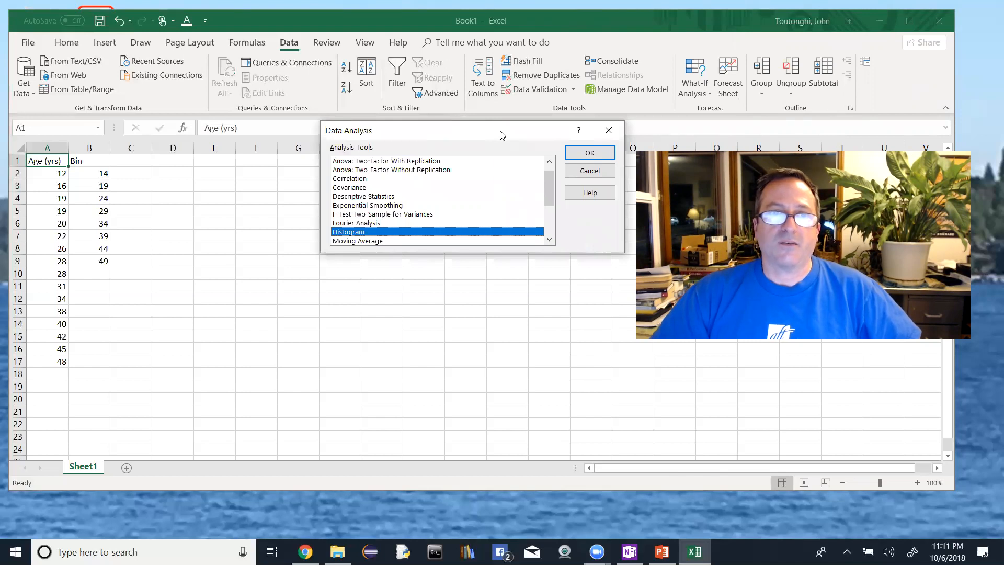
drag(502, 135, 507, 148)
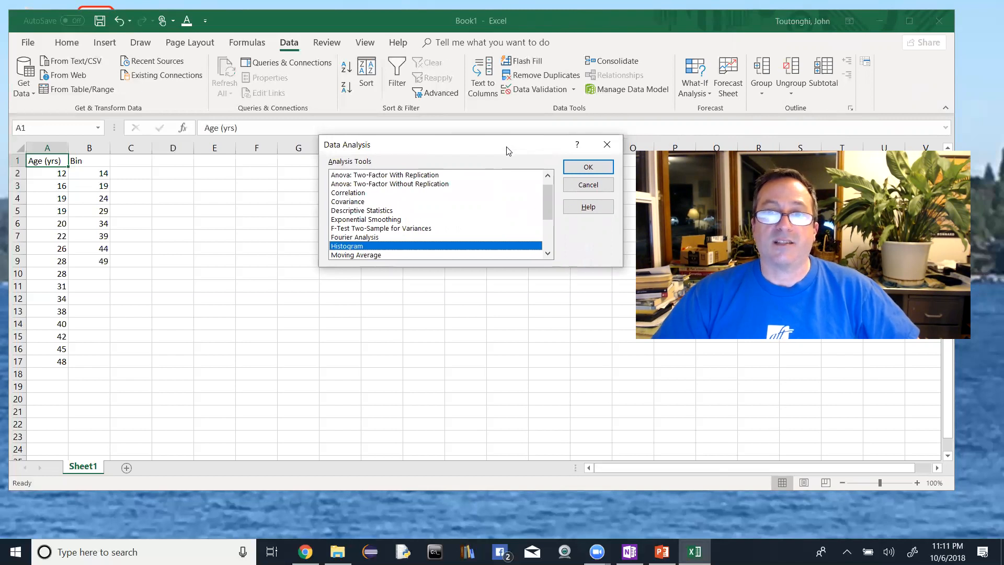
drag(507, 151, 519, 171)
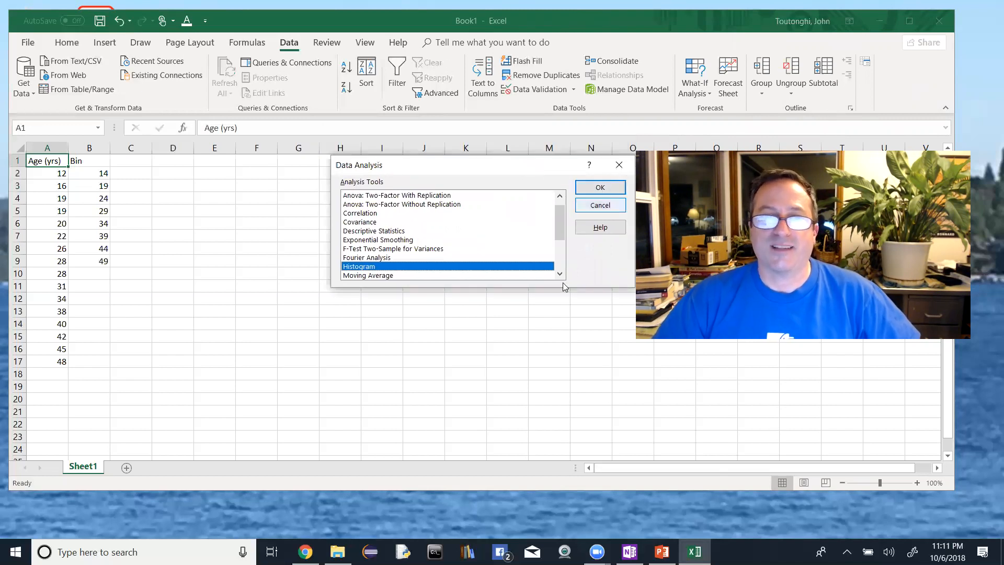
click(597, 190)
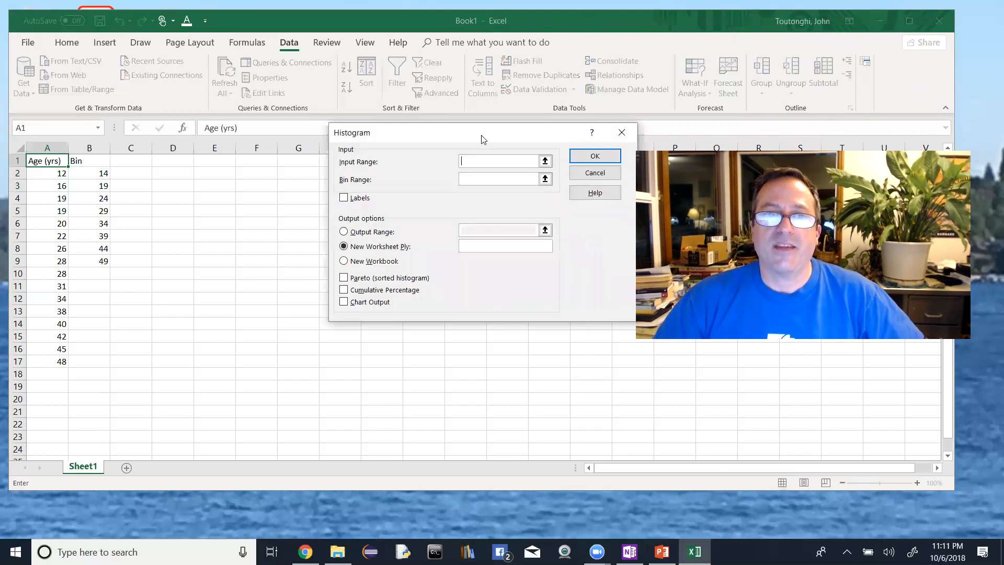
Step: Set the histogram's input range to A1:A17 and its bin range to B1:B9, with the first row treated as labels
drag(483, 139, 476, 173)
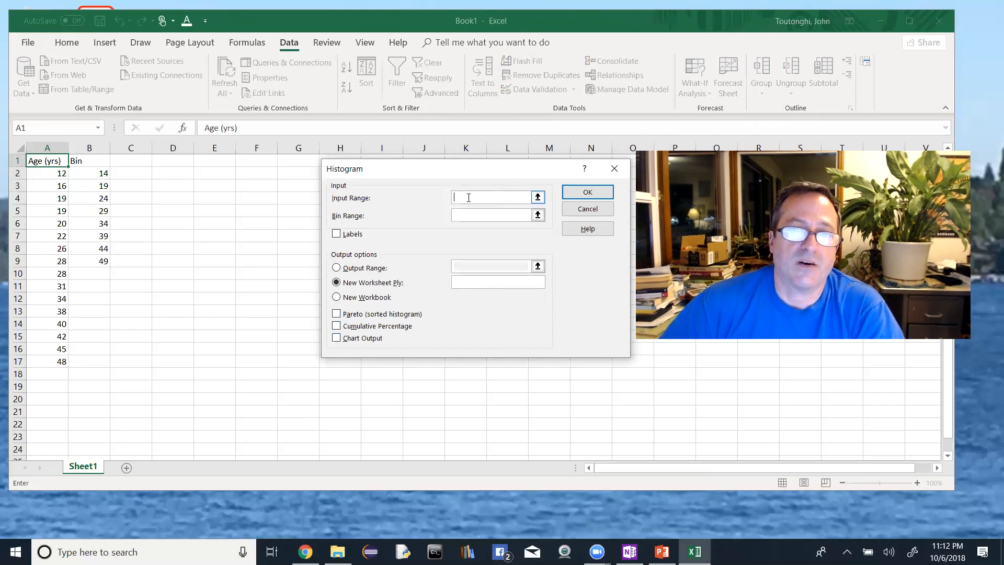
drag(51, 161, 25, 358)
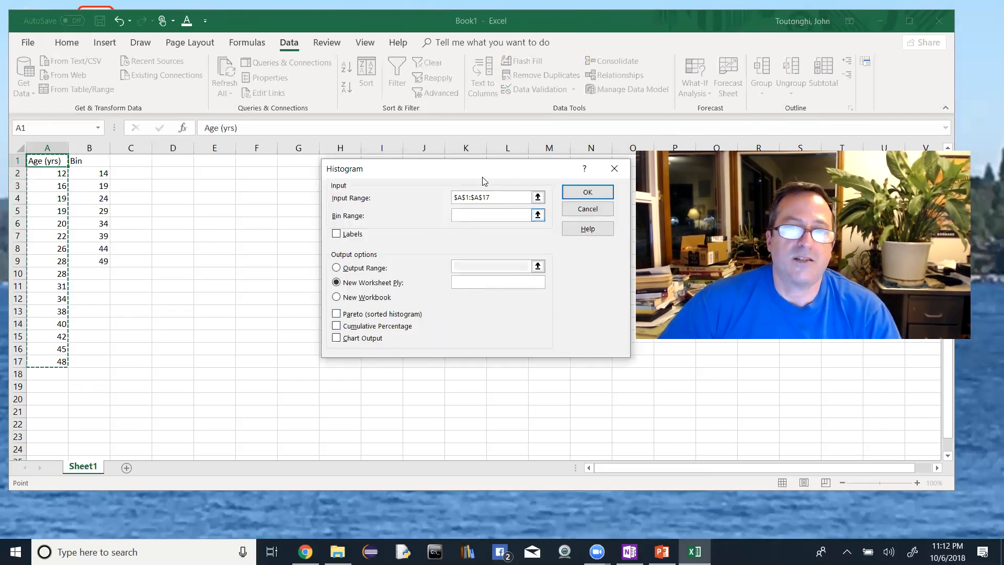
click(501, 215)
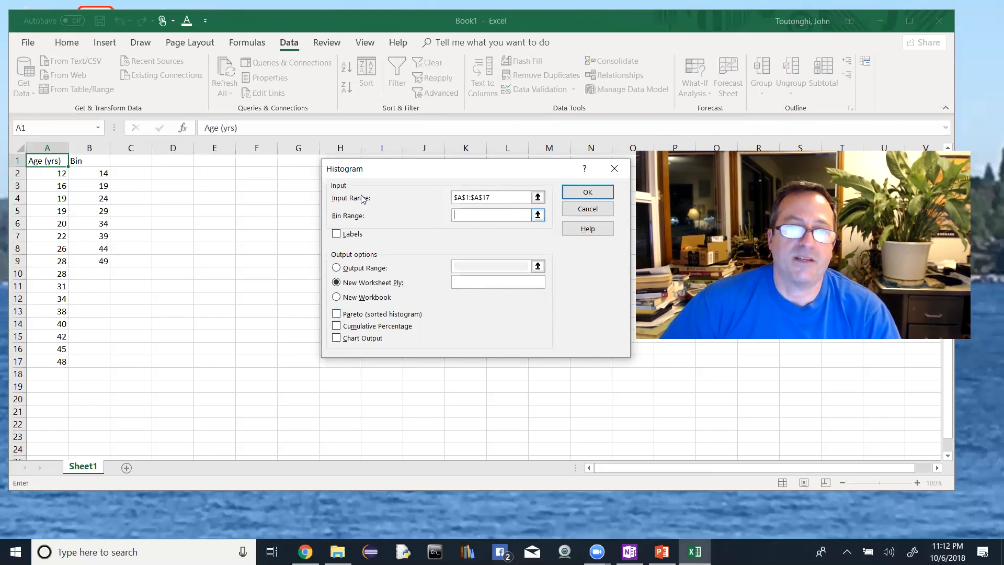
drag(95, 164, 92, 261)
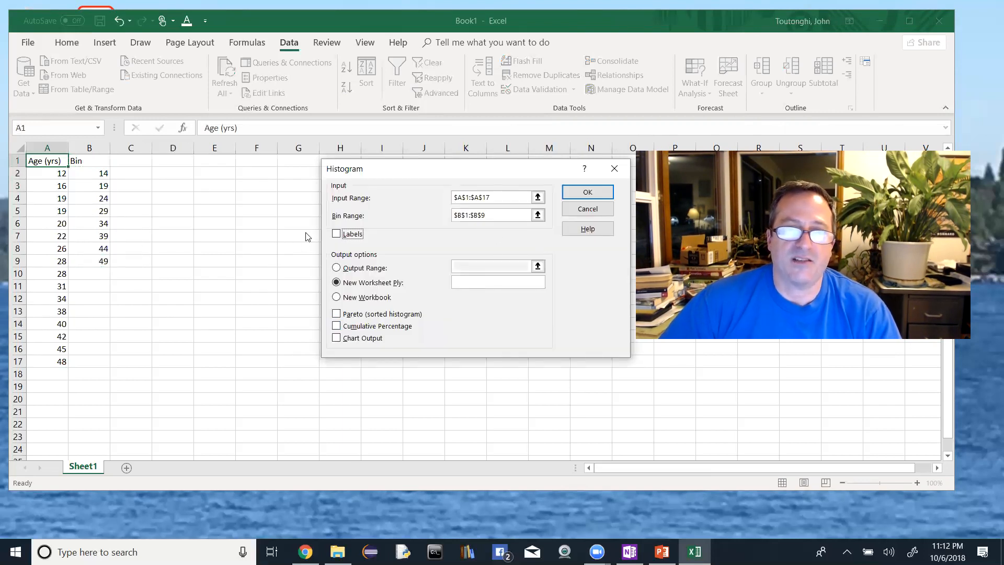
click(457, 198)
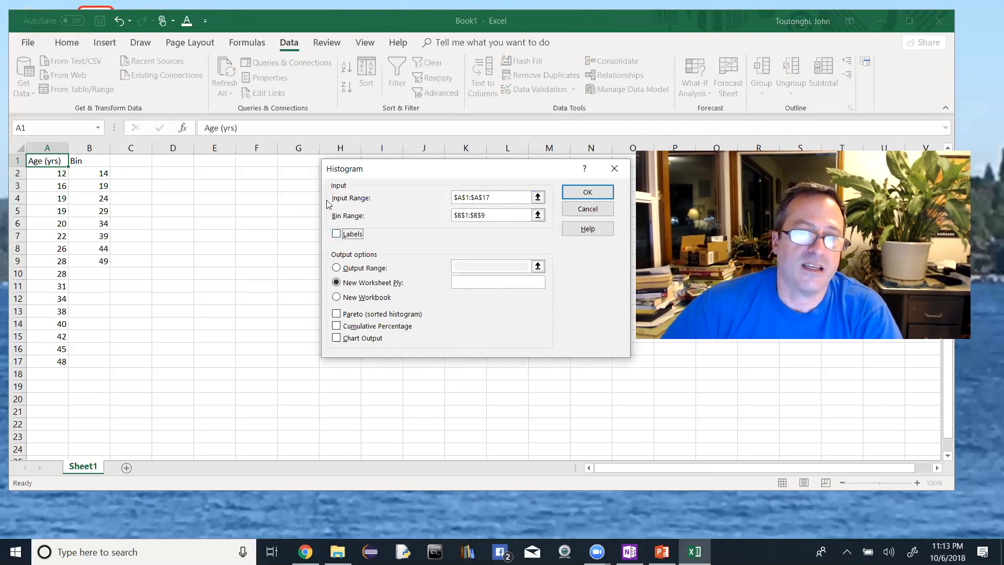
drag(470, 199, 445, 206)
click(336, 234)
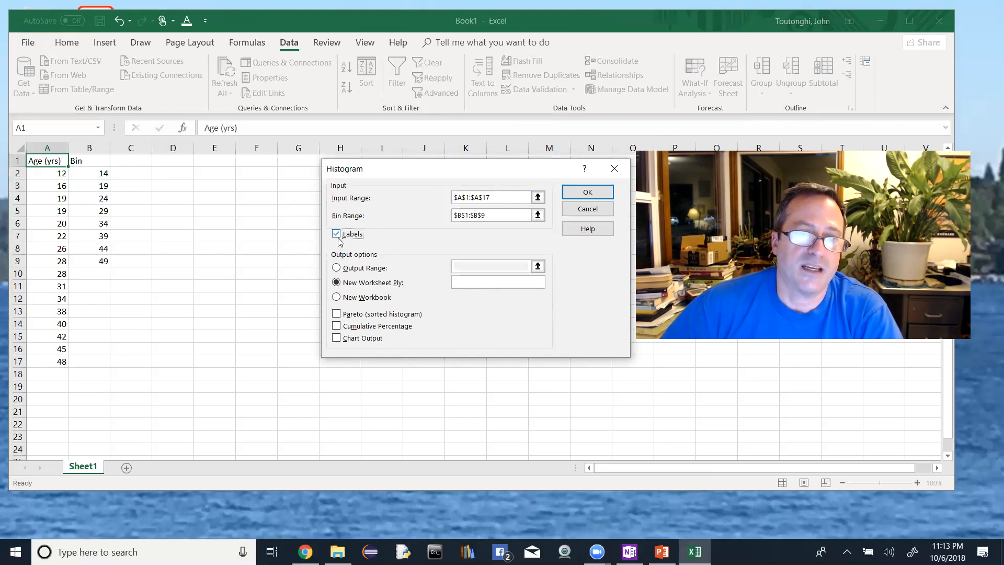
Step: Send the histogram output to cell D1 with chart output included, and generate it
click(337, 268)
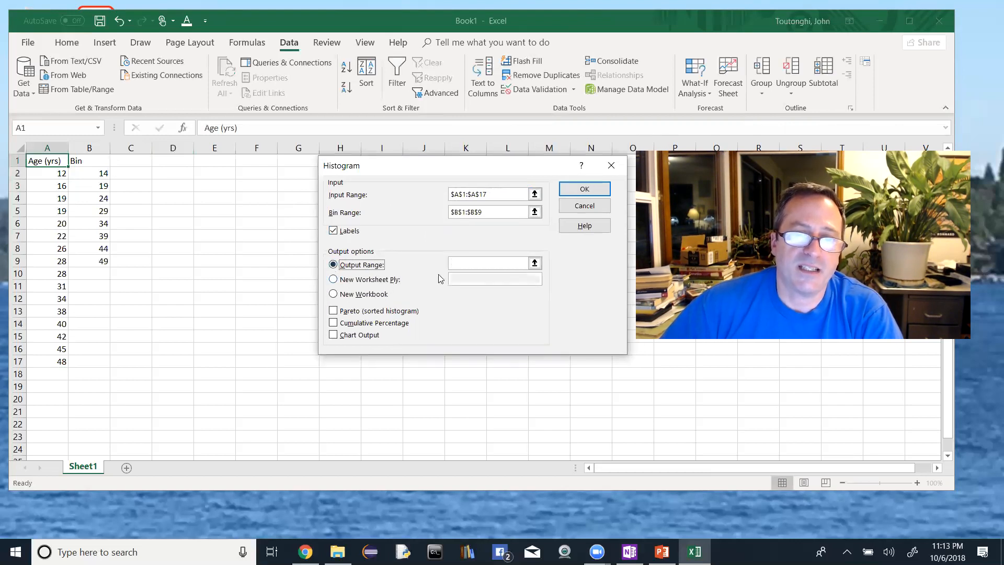
click(458, 265)
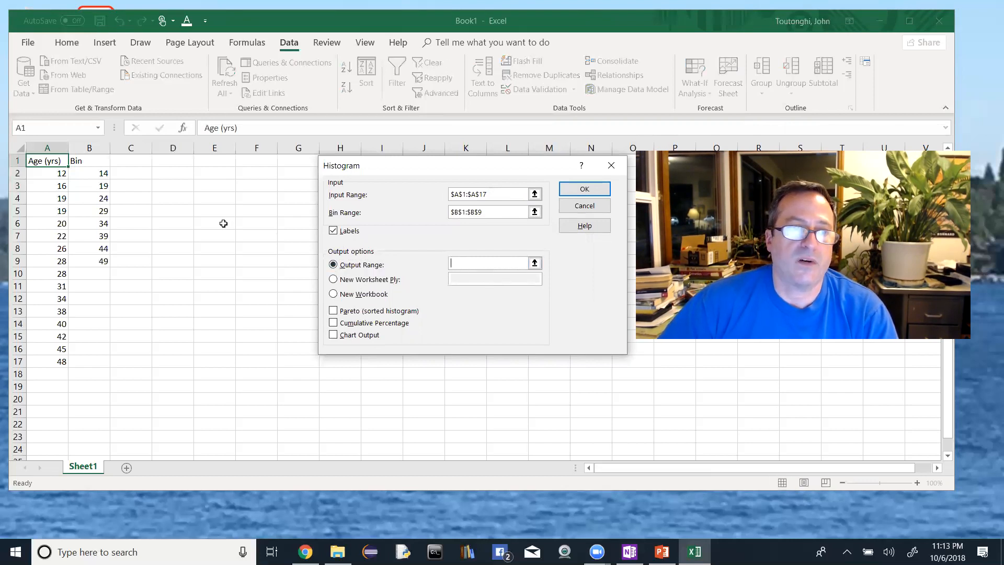
click(177, 161)
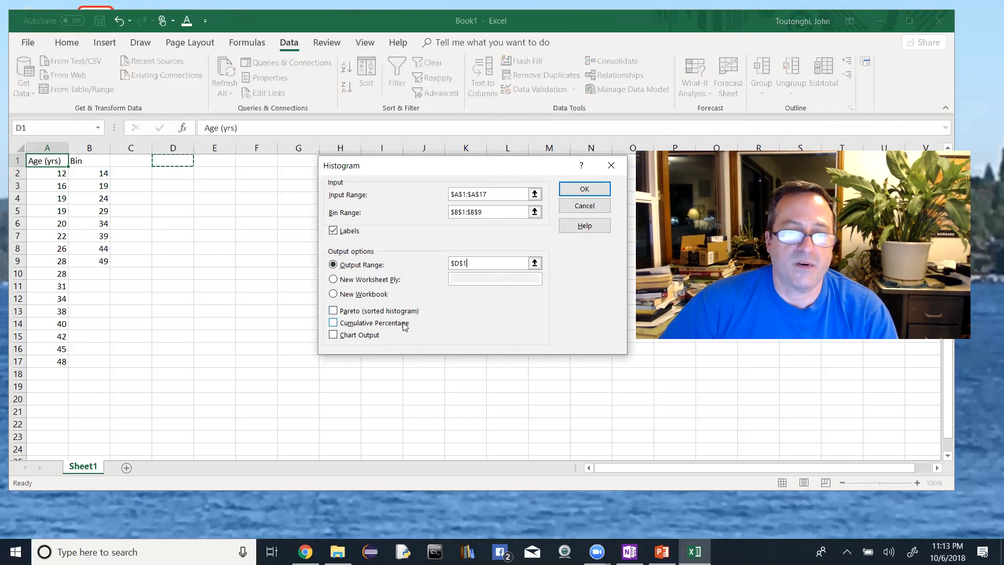
click(333, 337)
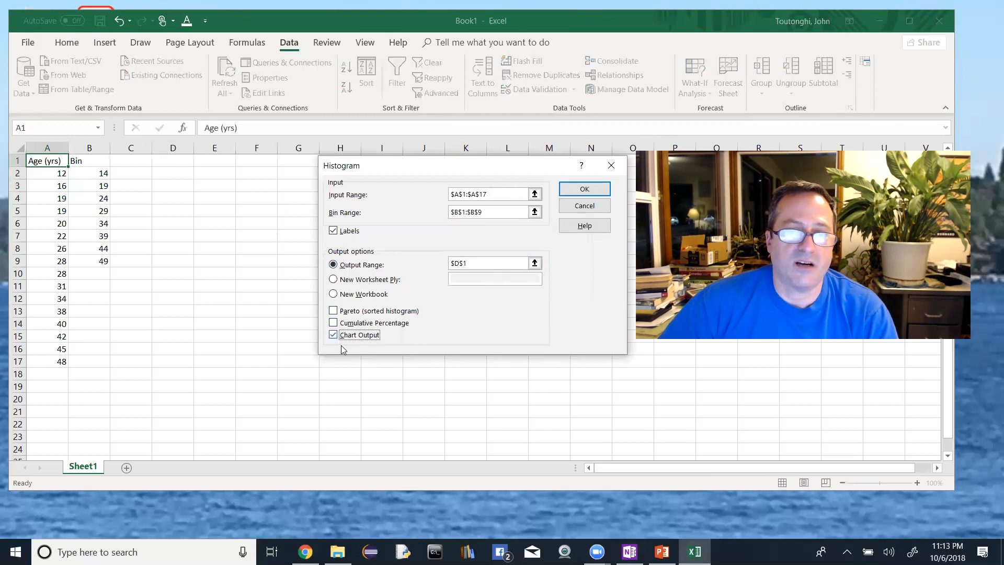
click(593, 193)
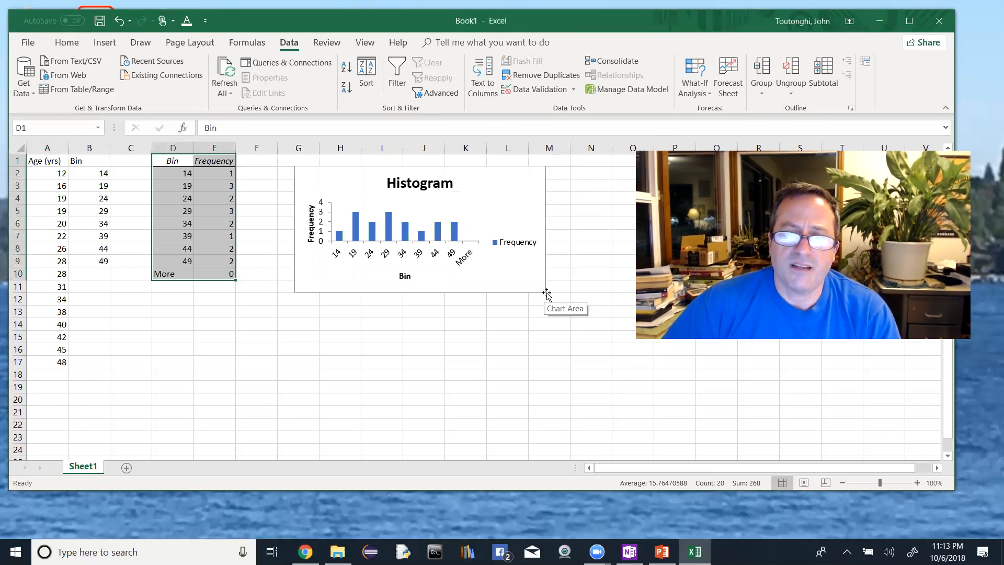
Step: Enlarge the histogram chart so it extends across to column P and down to about row 21
click(518, 271)
drag(548, 302, 678, 421)
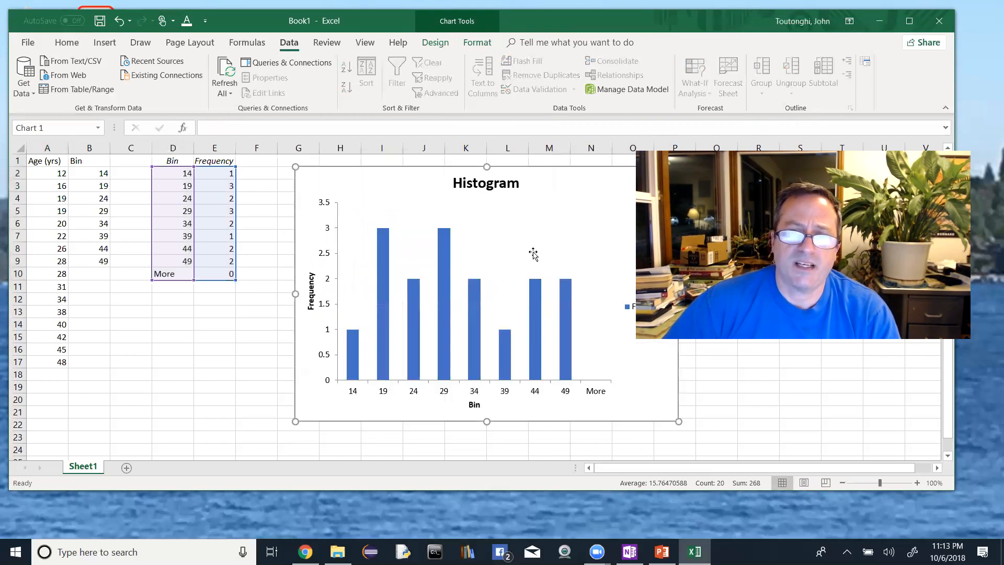
click(484, 183)
drag(411, 179, 434, 182)
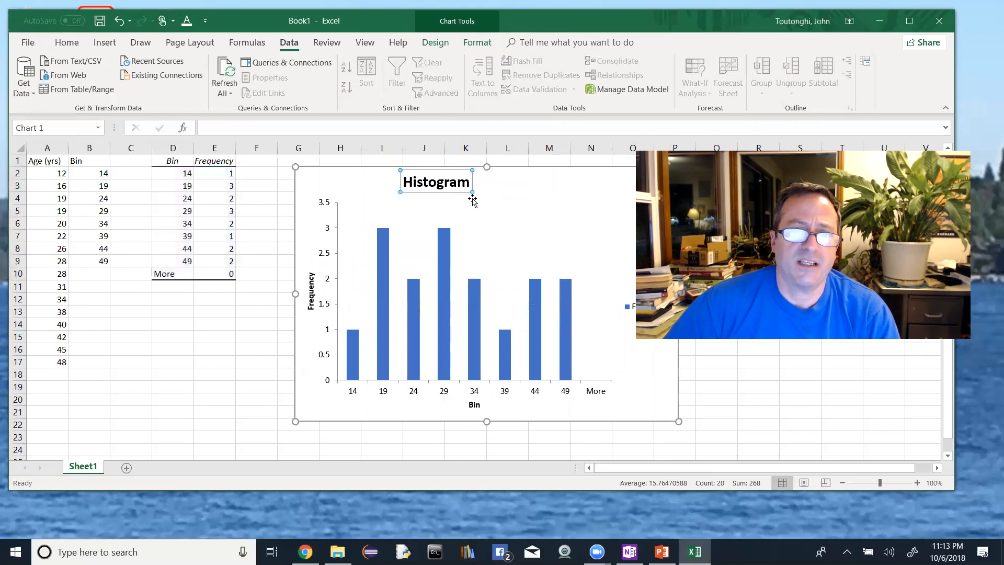
key(ctrl+z)
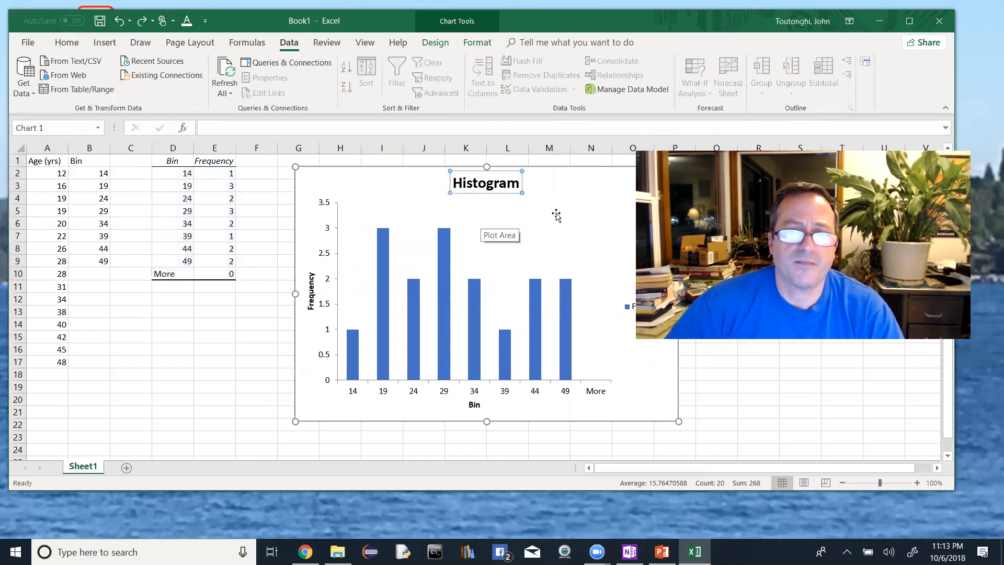
Step: Move the histogram chart next to the frequency table, starting in column F, and delete its Frequency legend
click(560, 203)
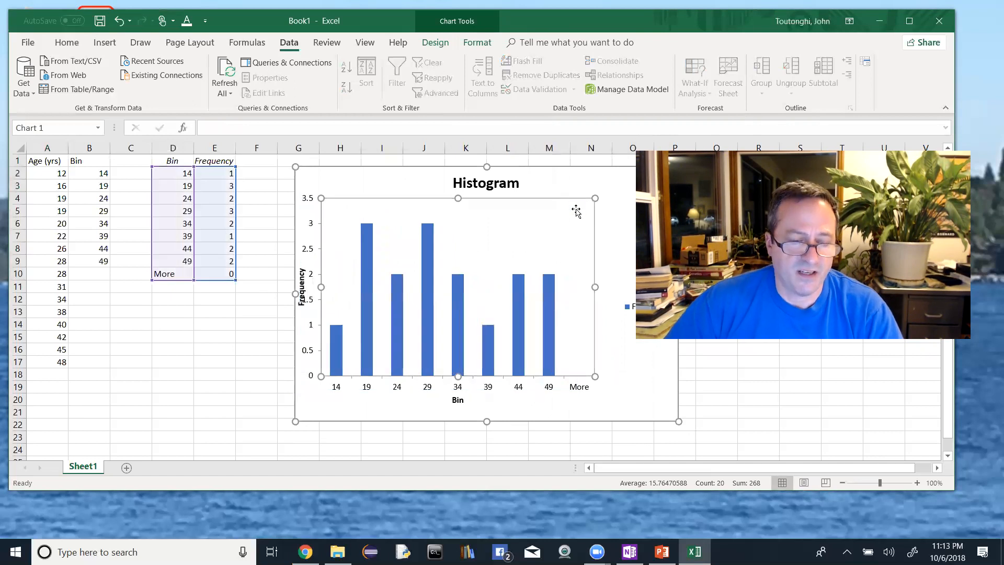
drag(578, 175, 526, 178)
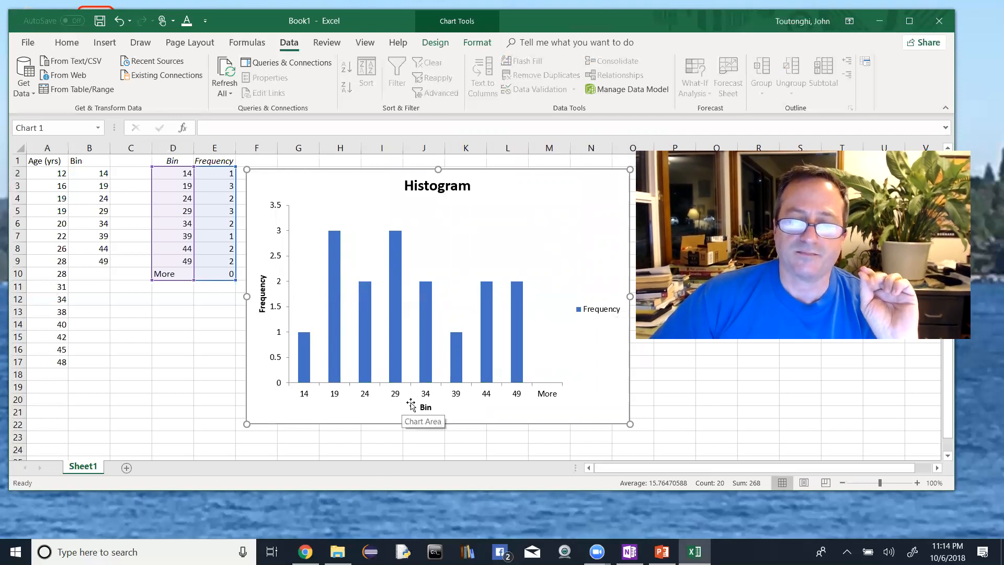
click(596, 314)
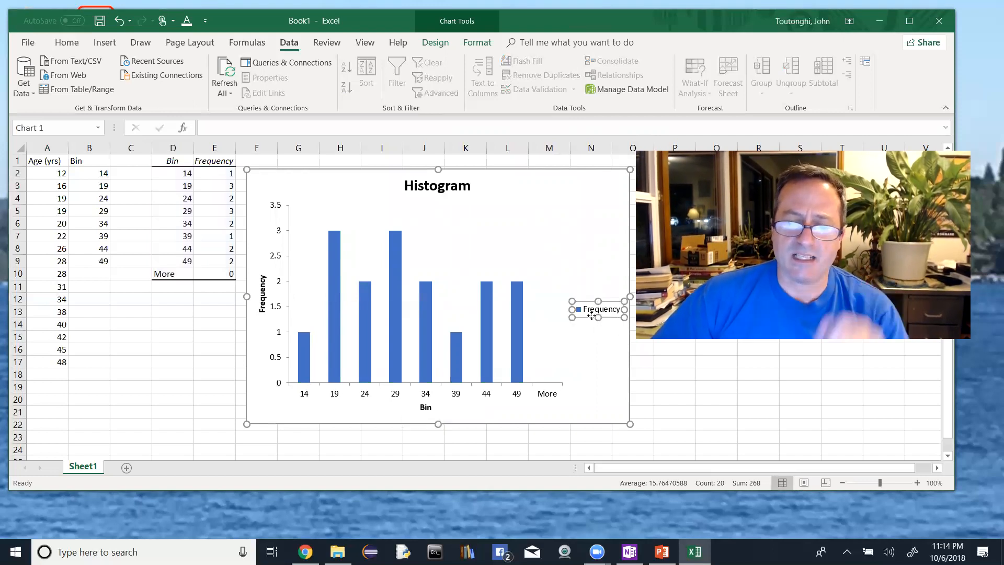
key(Delete)
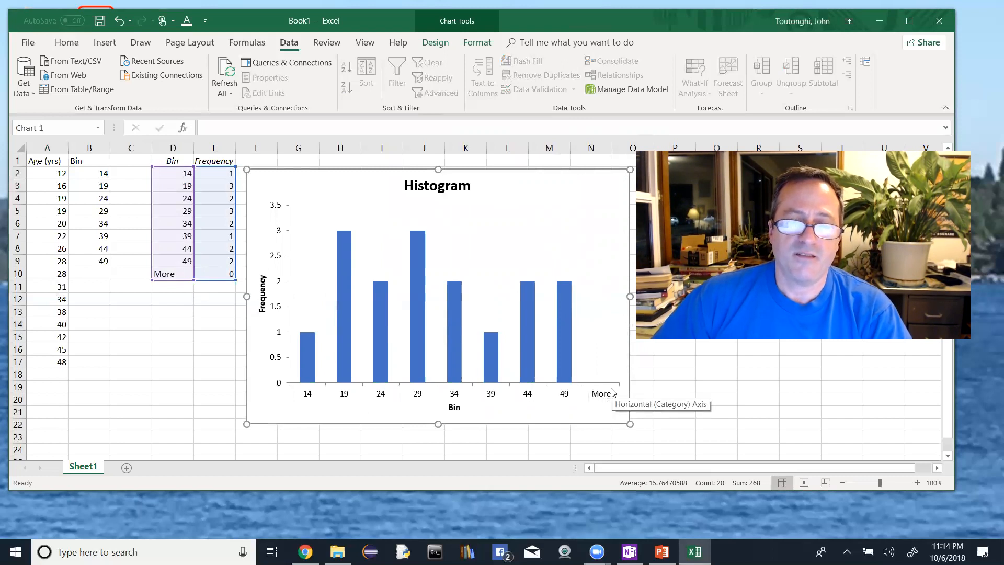
Step: Clear the More bin and its frequency in D10:E10, then reselect the histogram chart
click(215, 273)
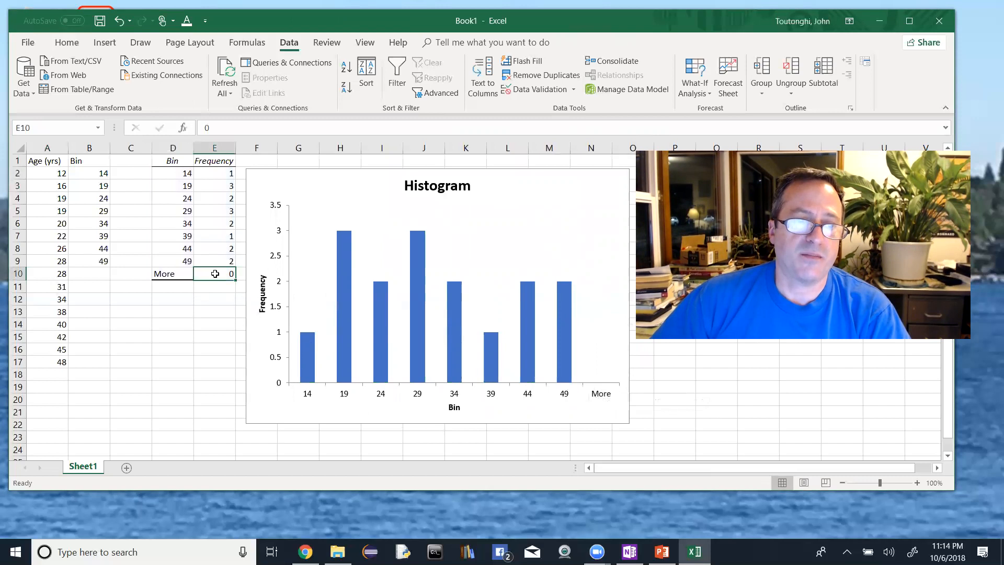
key(BackSpace)
click(182, 275)
key(Delete)
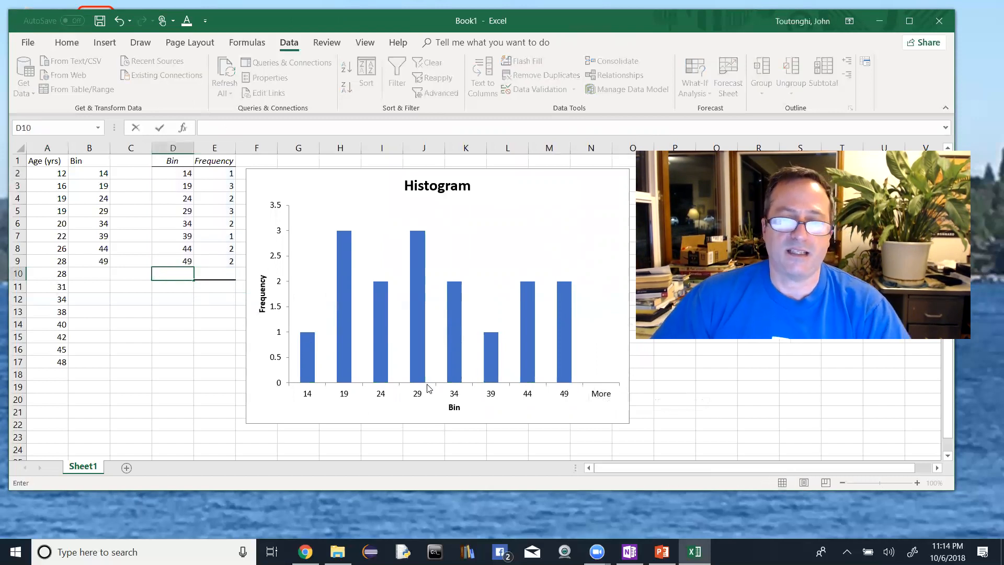
click(555, 410)
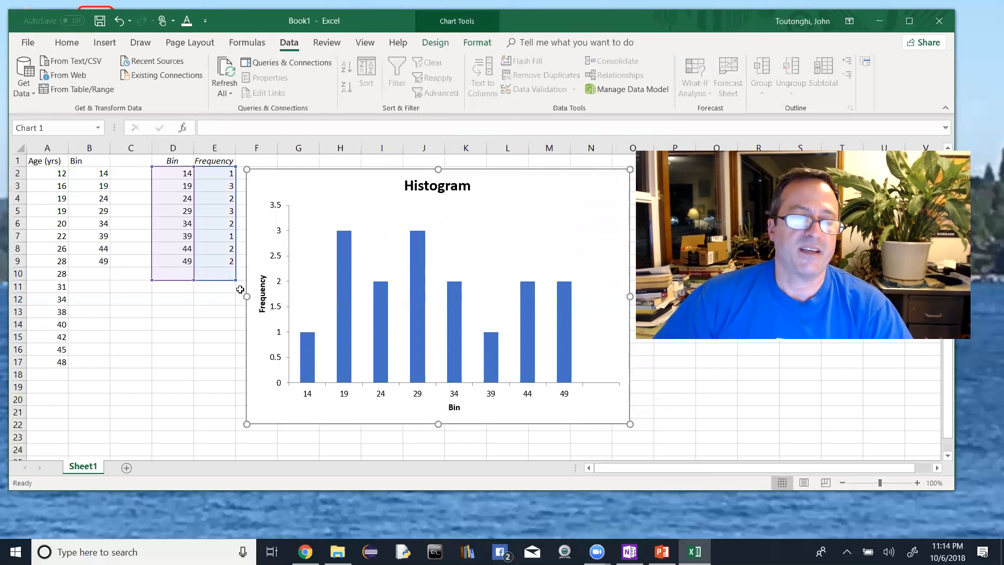
click(176, 174)
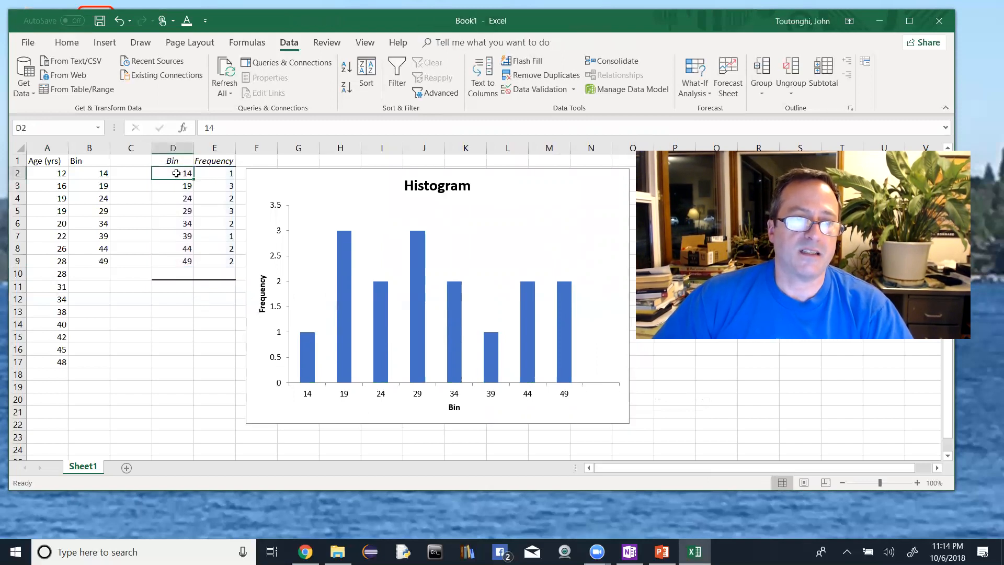
double_click(176, 173)
text(10-)
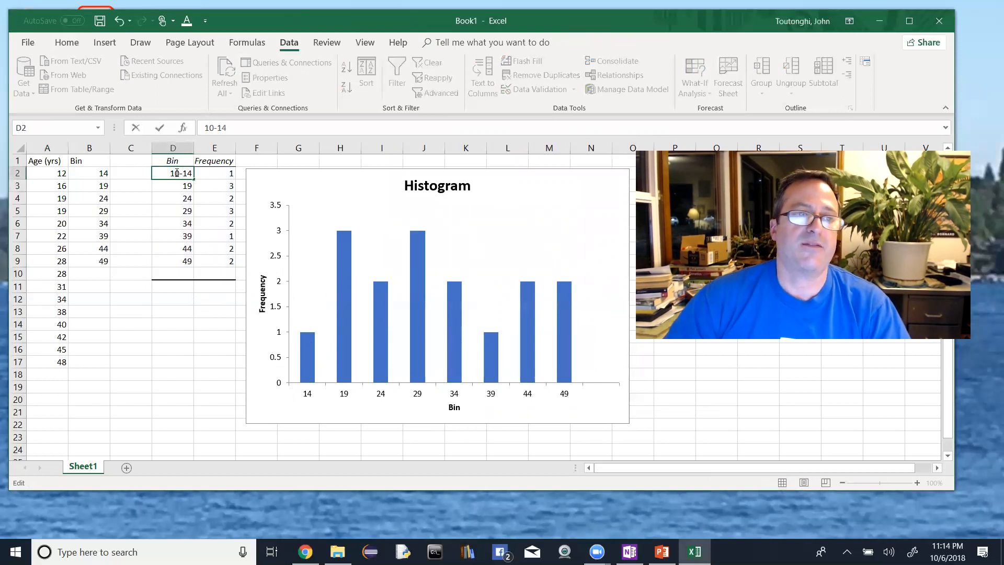
key(Tab)
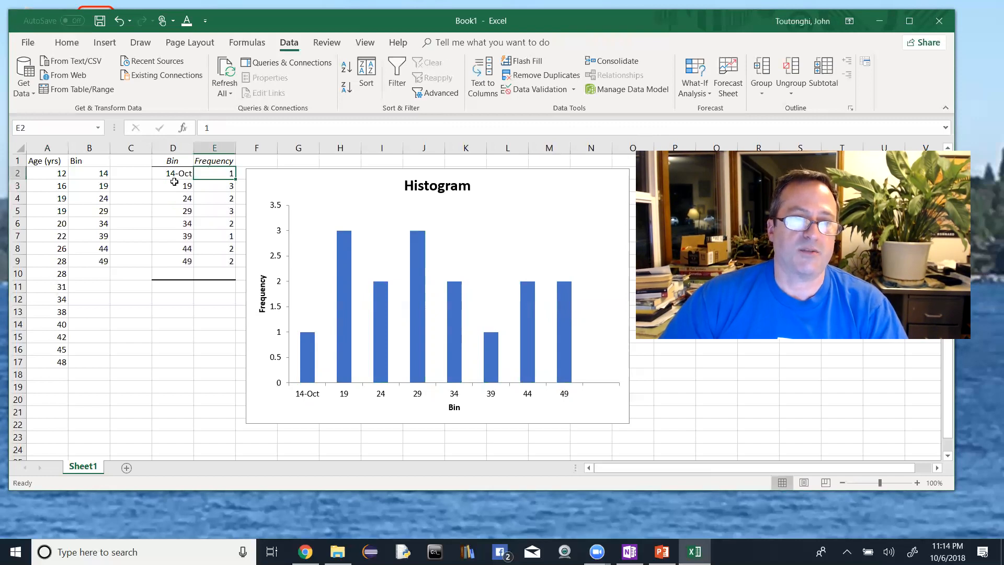
click(178, 171)
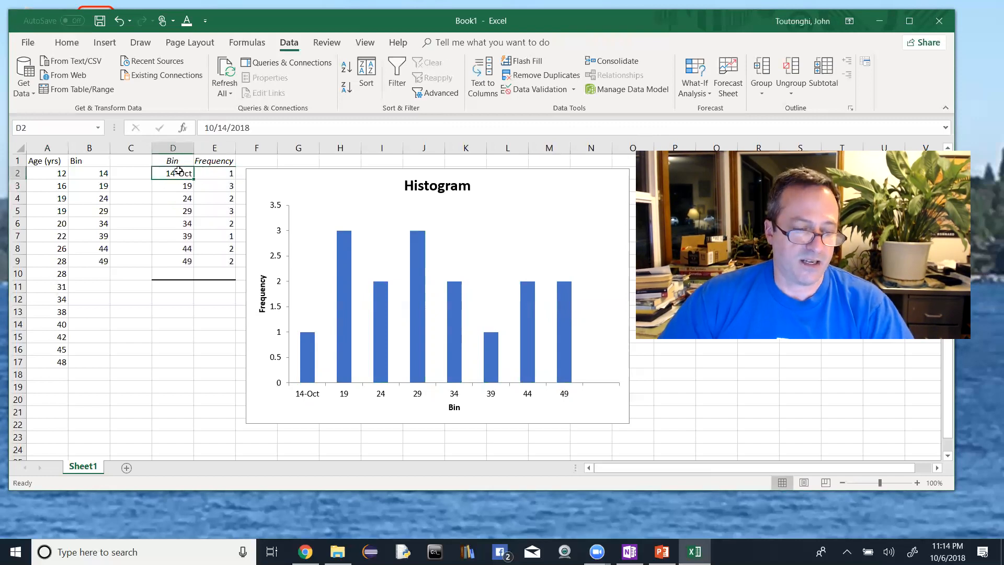
key(ctrl+z)
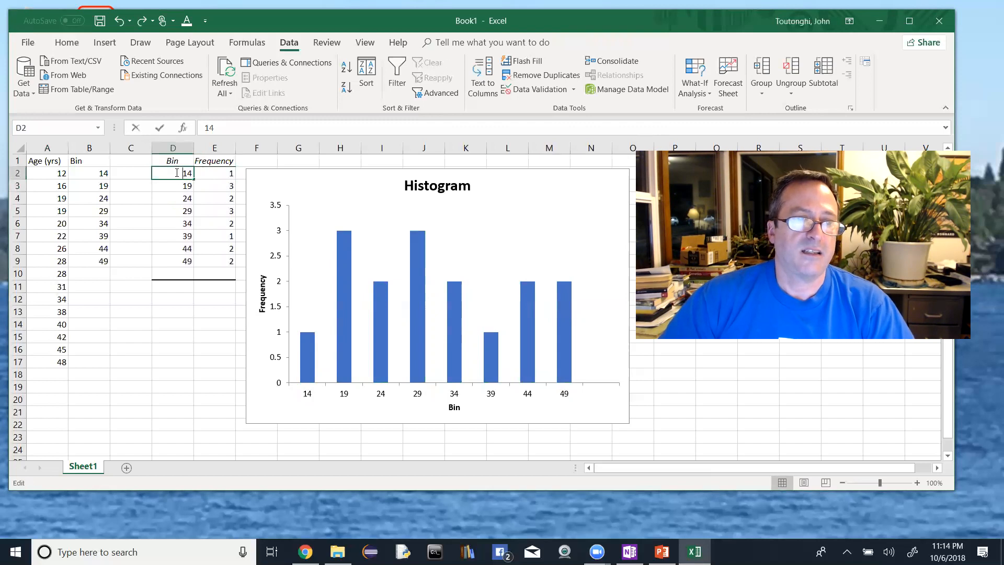
Step: Try to enter the range 10-14 as the first bin label in cell D2
double_click(178, 171)
text(10-)
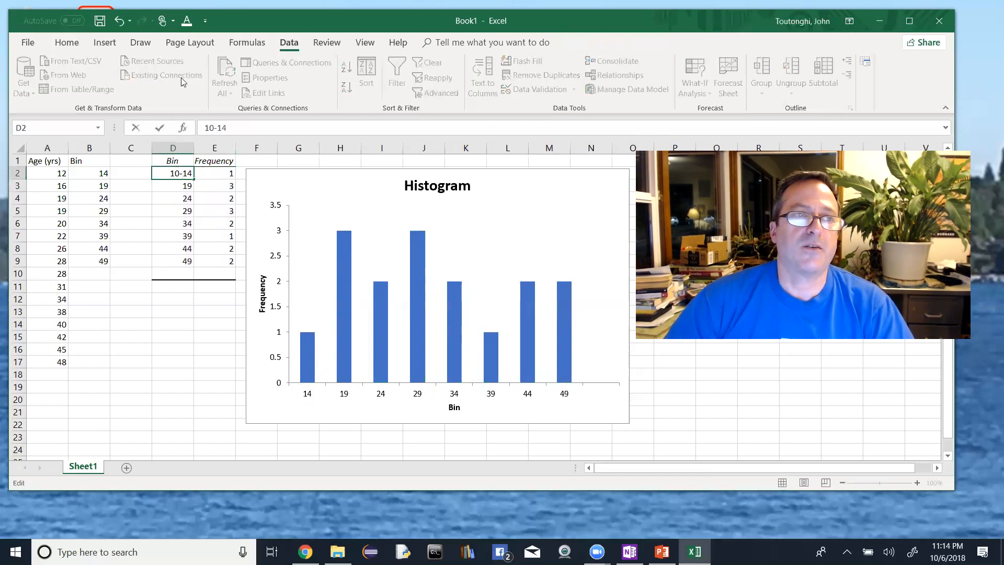
click(61, 44)
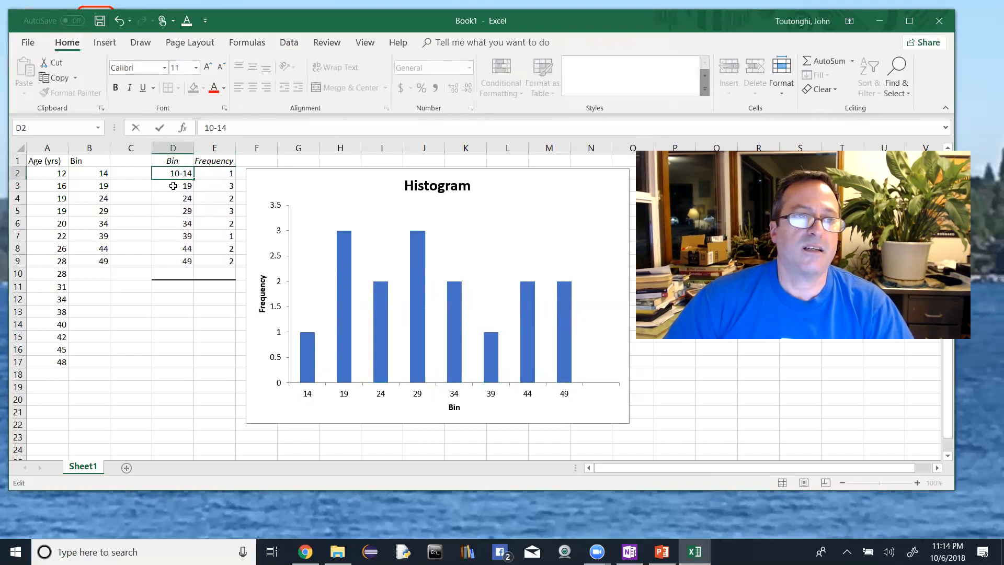
key(Return)
key(Up)
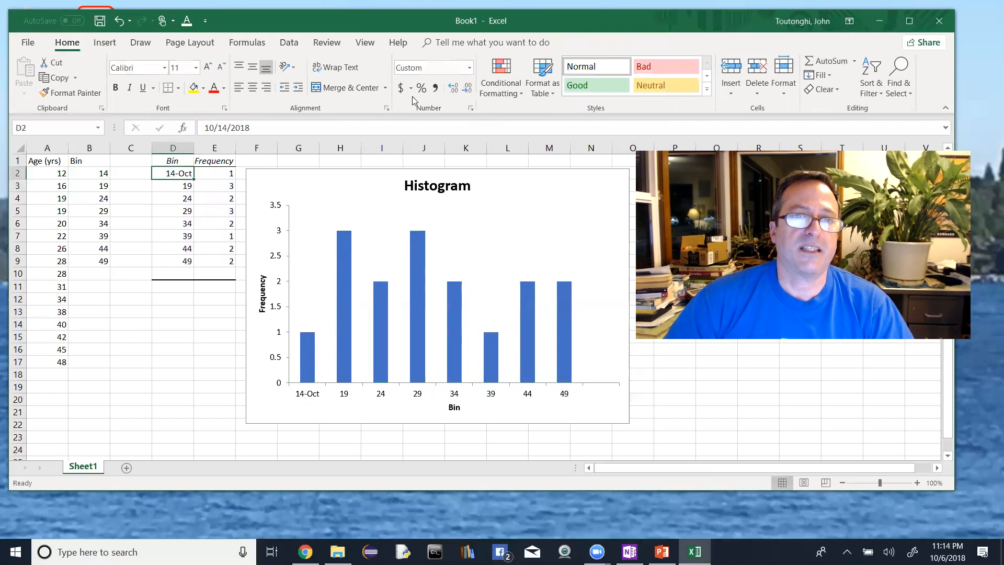
Step: Format cell D2 as Text using the Format Cells number categories
click(472, 108)
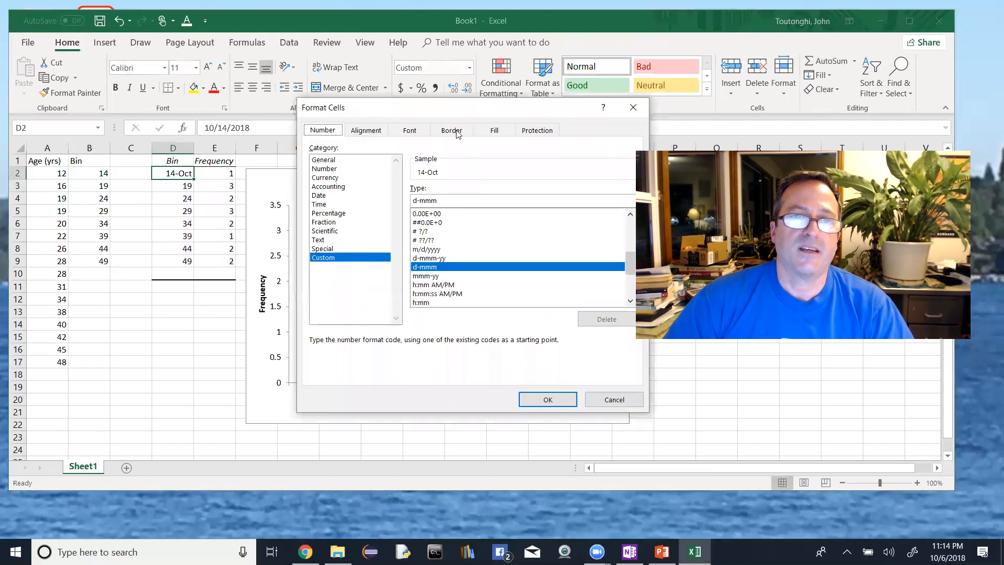
click(330, 243)
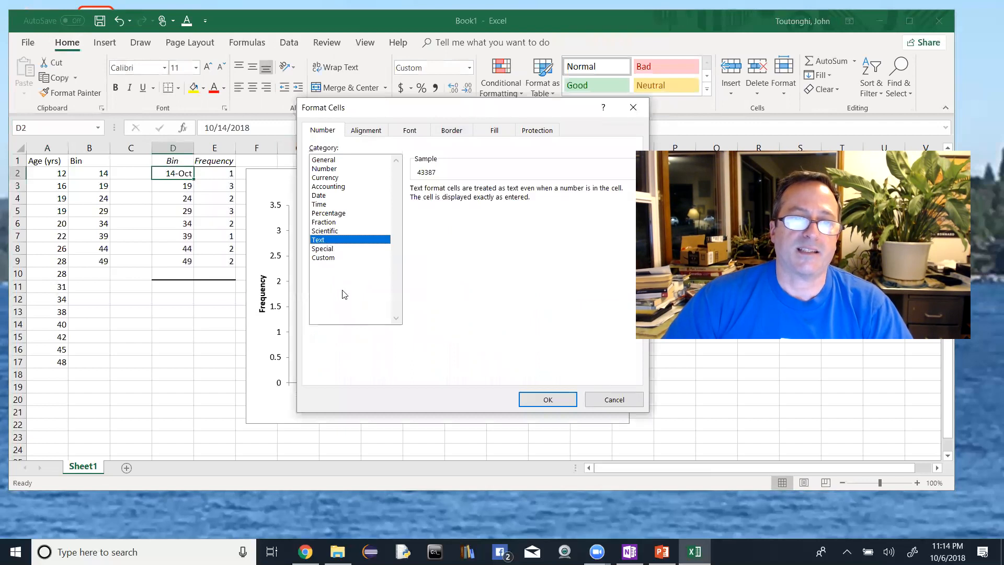
click(546, 401)
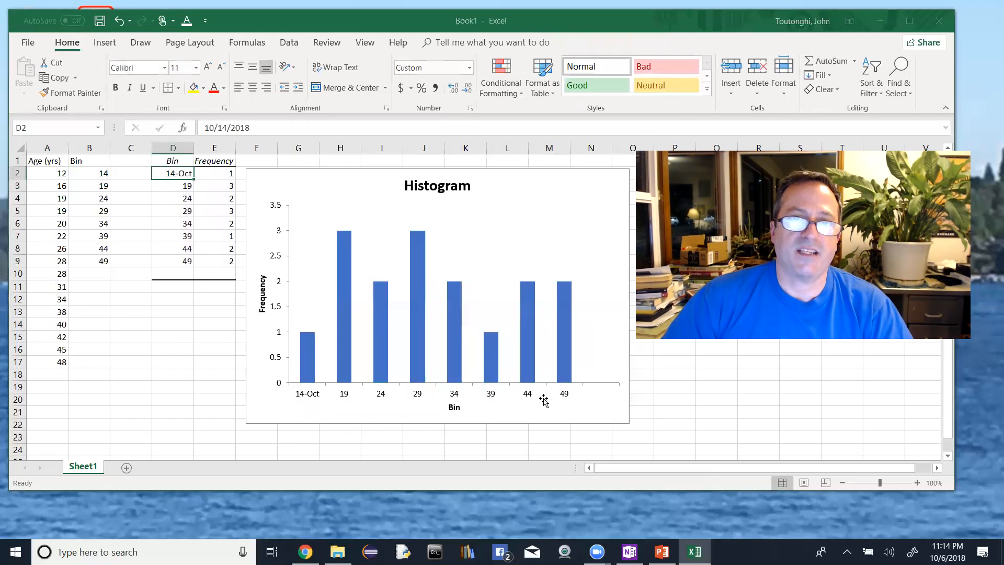
click(472, 108)
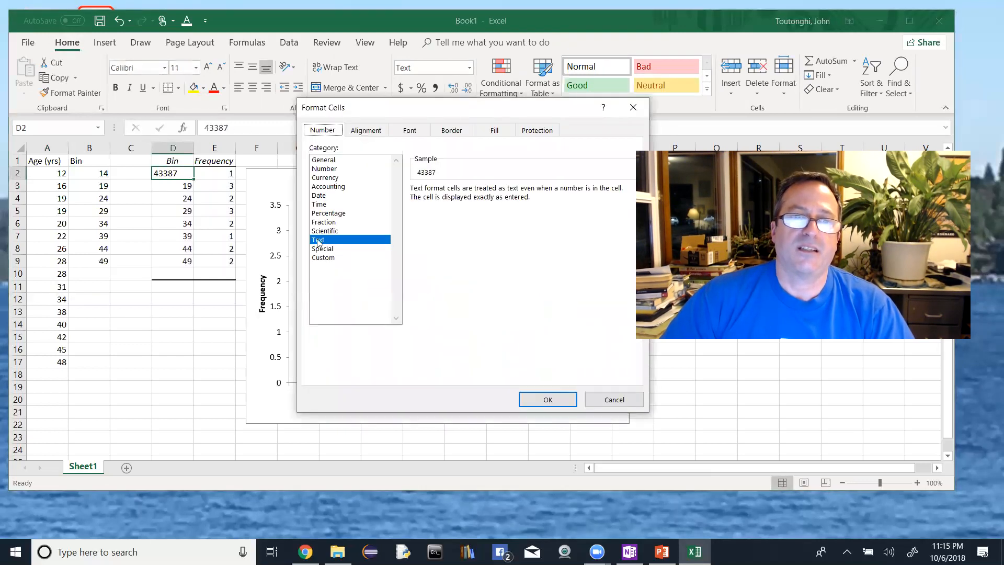
click(550, 402)
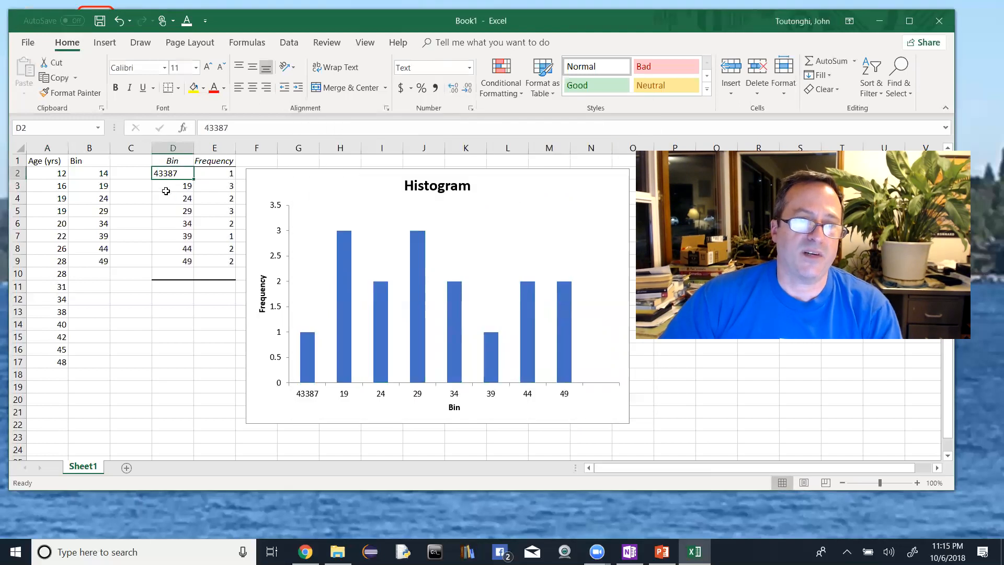
Step: Replace the content of the text-formatted cell D2 with the bin label 10-14
double_click(179, 175)
drag(168, 174, 245, 188)
text(10-14)
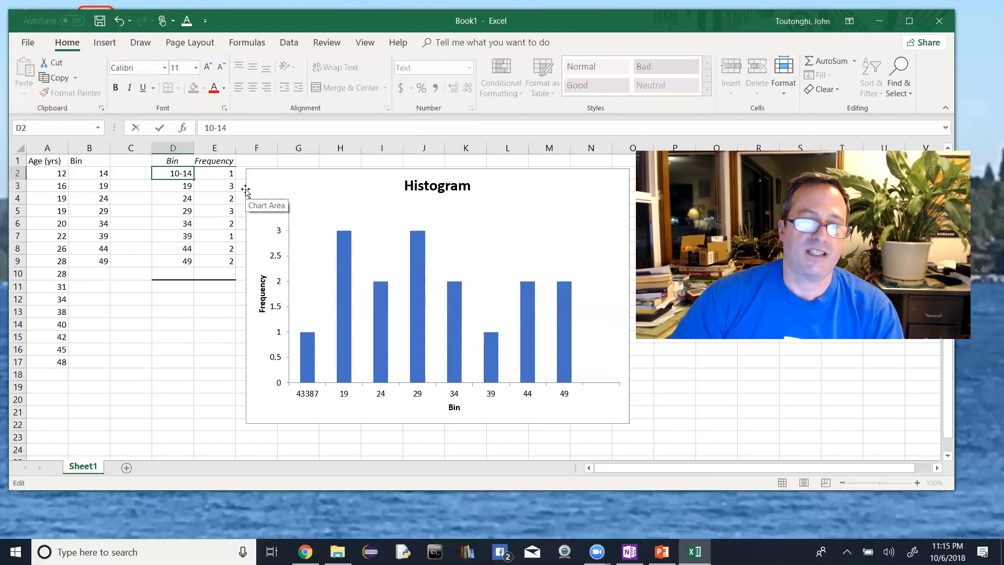
key(Tab)
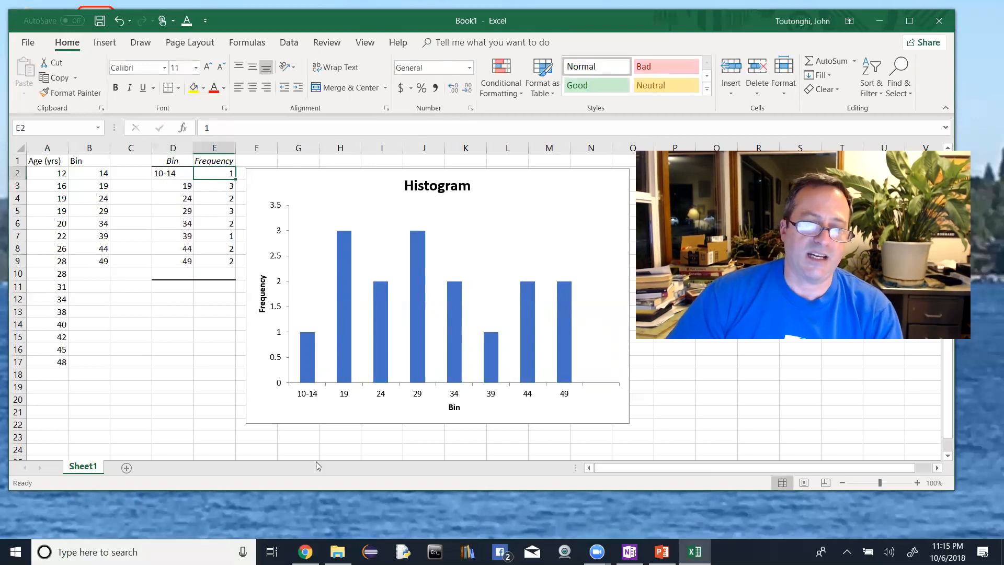
Step: Change the bin labels in D3 and D4 to 15-19 and 20-24
double_click(178, 183)
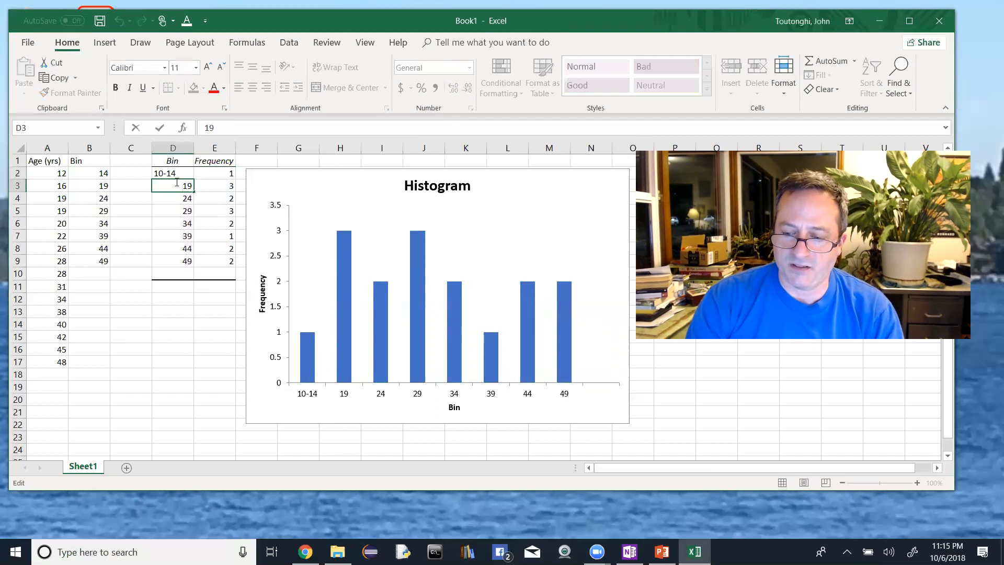
text(15-)
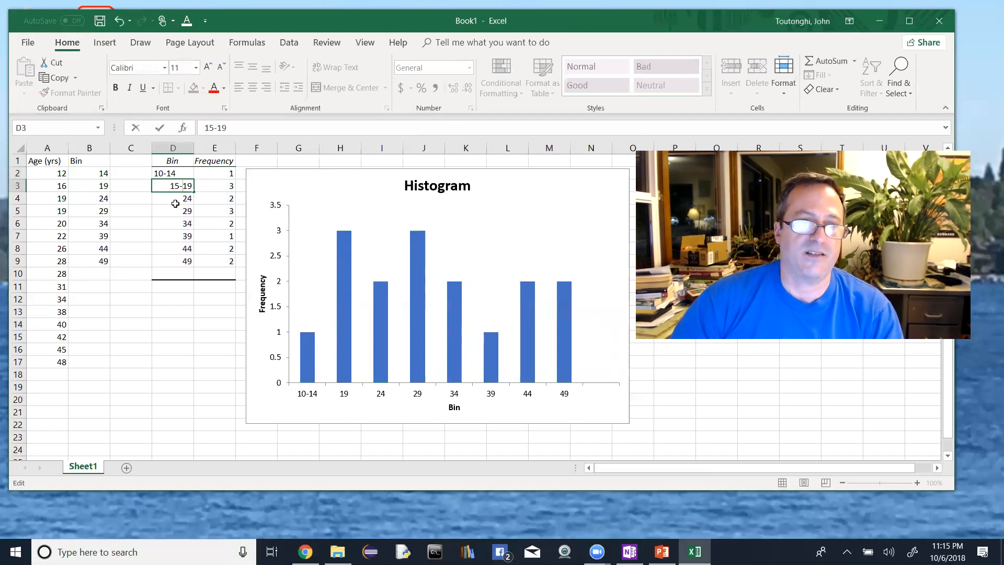
key(Tab)
click(165, 197)
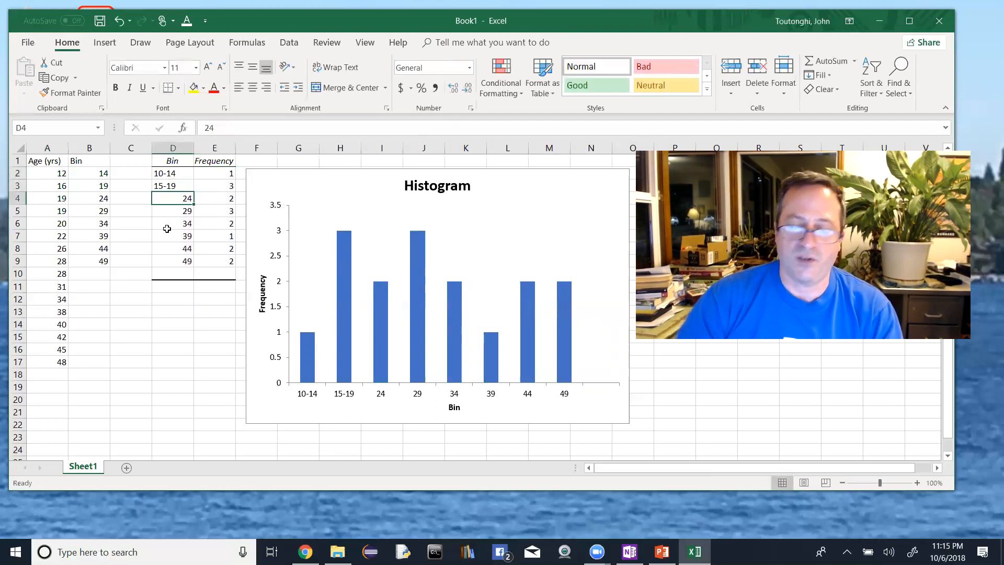
text(20-24)
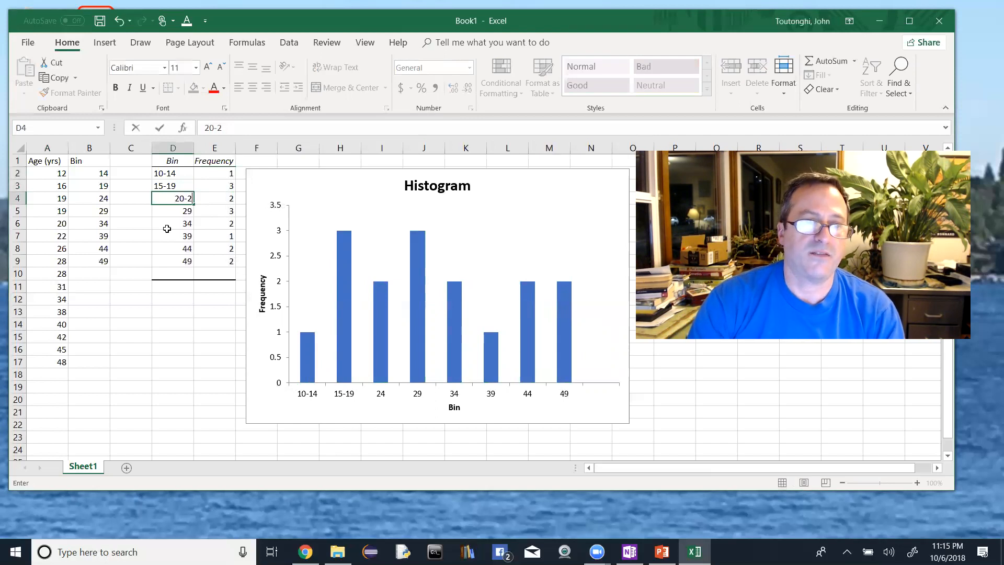
click(180, 219)
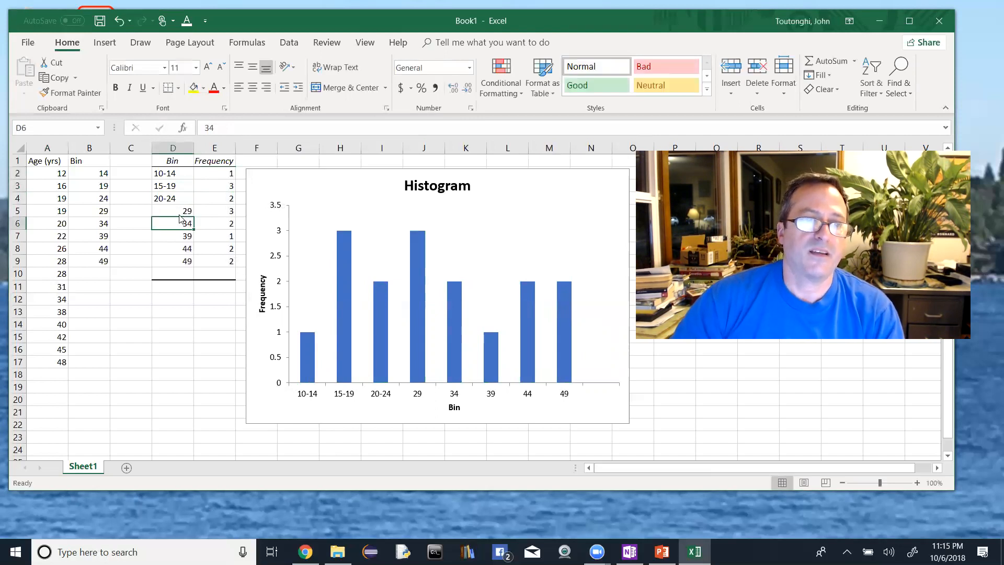
Step: Change the bin label in cell D5 to 25-29
double_click(179, 211)
drag(178, 187, 191, 209)
click(165, 211)
click(179, 201)
click(188, 211)
double_click(188, 210)
click(156, 214)
text(25-)
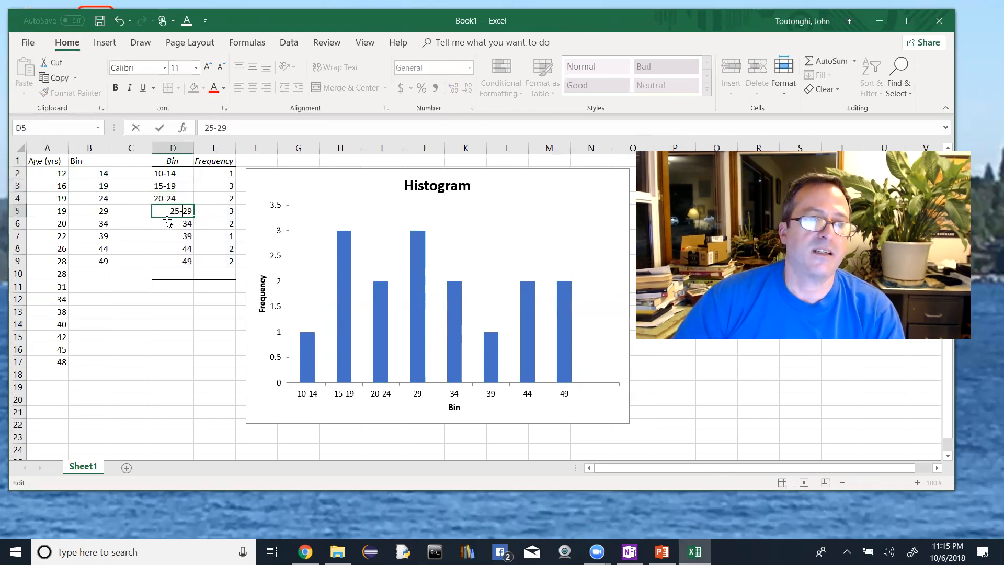
key(ctrl+Return)
Step: Change the bin labels in D6 and D7 to 30-34 and 35-39
click(171, 220)
double_click(171, 220)
text(30-)
click(171, 233)
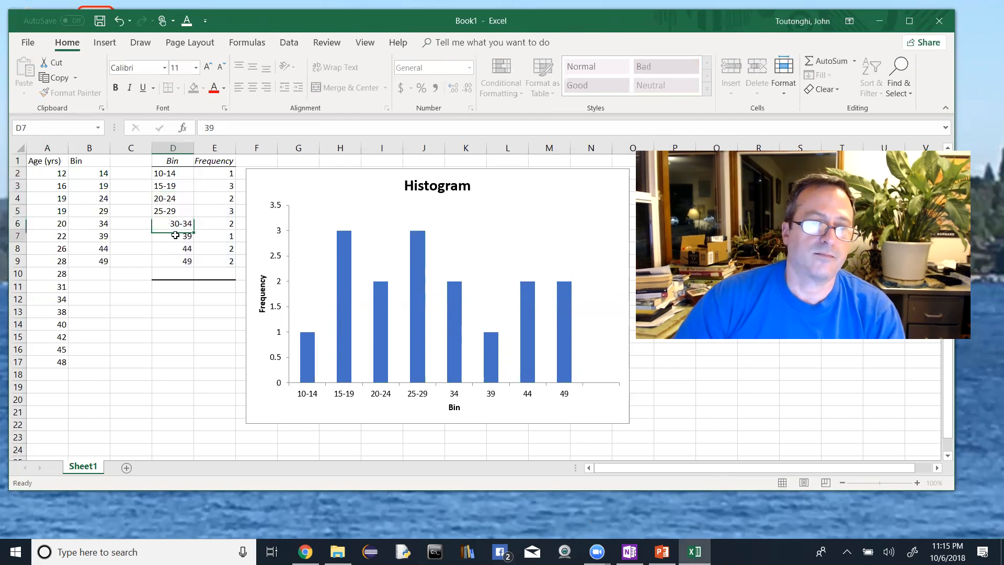
text(35-39)
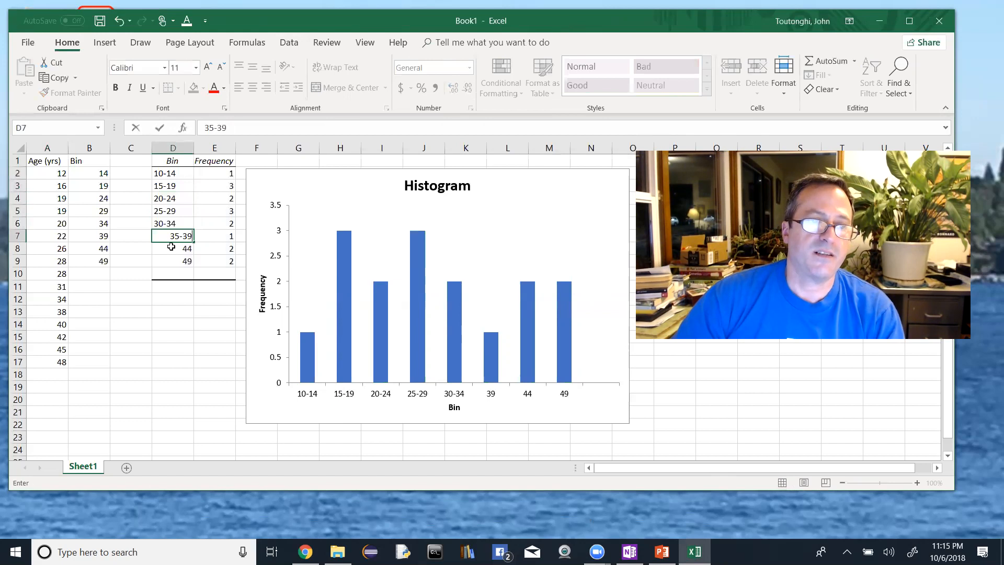
Step: Change the bin labels in D8 and D9 to 40-44 and 45-49
click(170, 246)
text(40-)
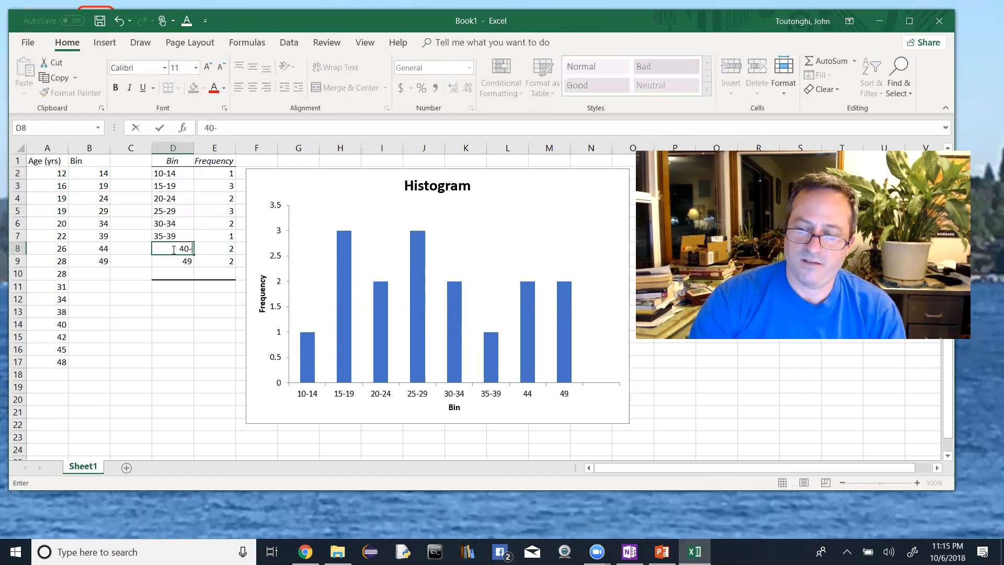
text(44)
click(176, 262)
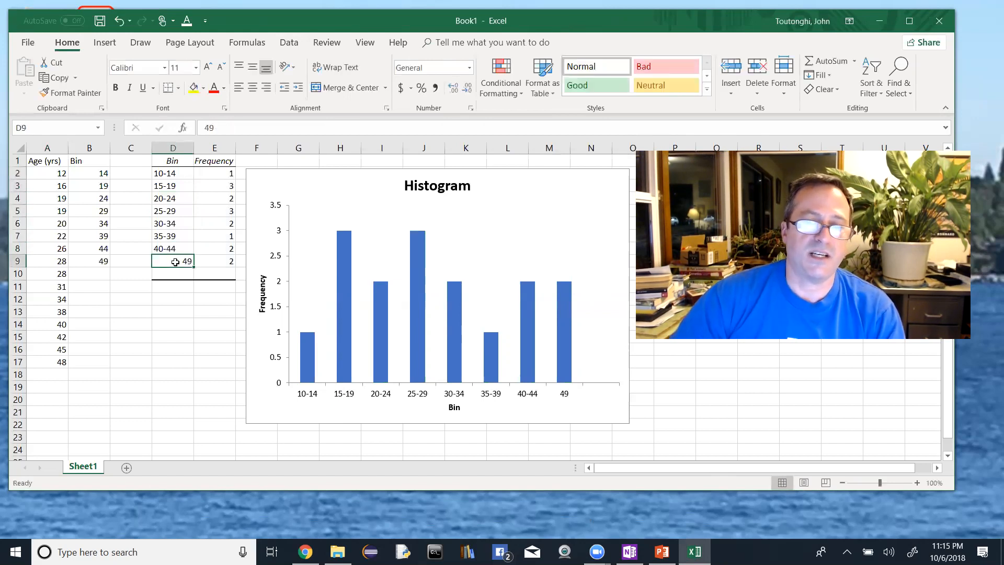
text(45-49)
key(Tab)
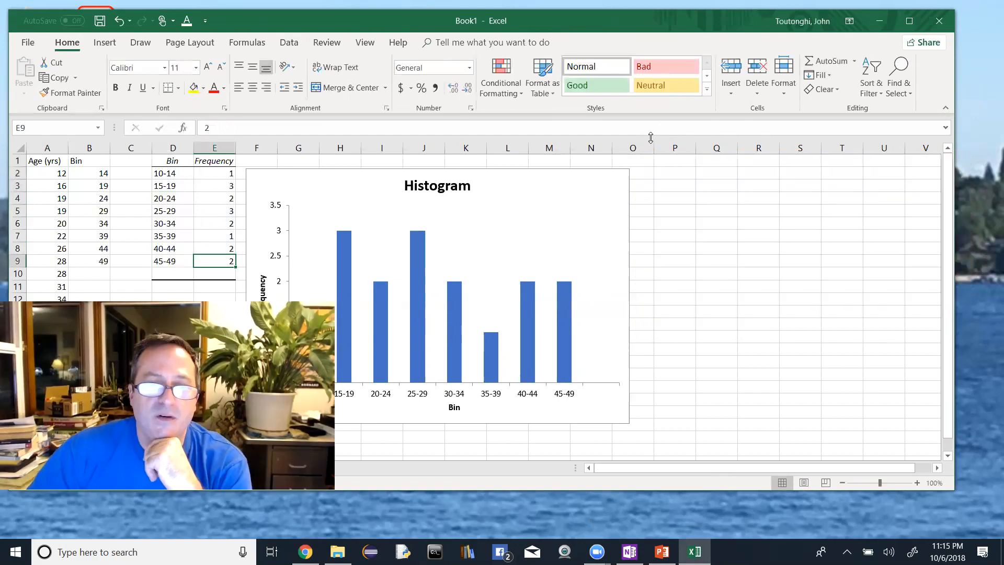
Step: Set the gap width of the histogram's Frequency series to 0% so the bars touch
double_click(565, 342)
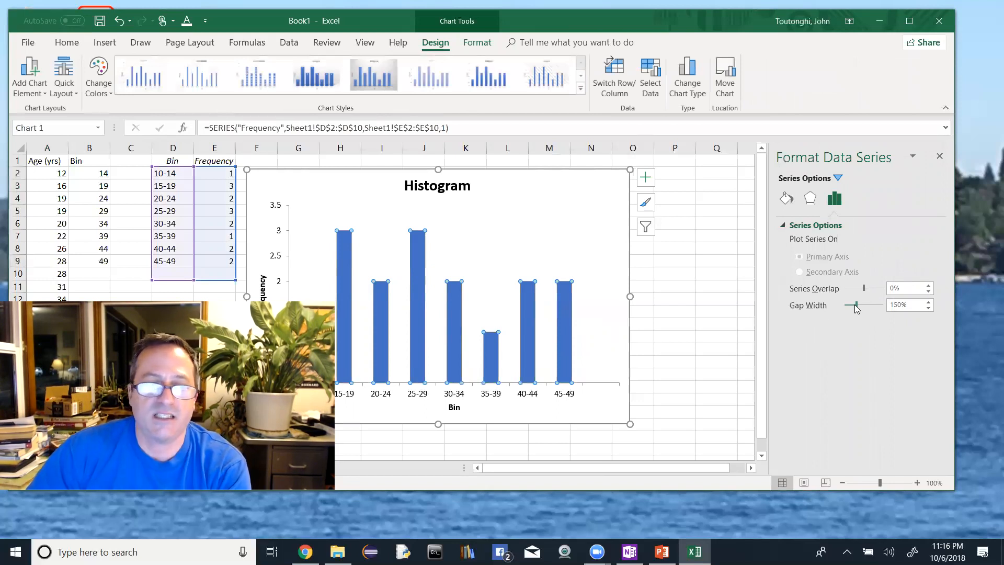
drag(854, 311, 840, 306)
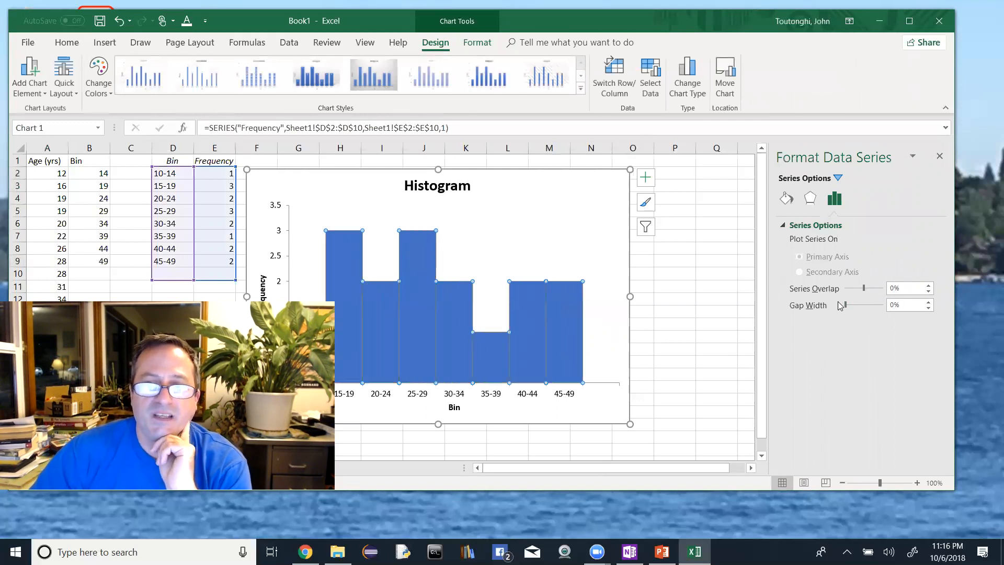
right_click(532, 326)
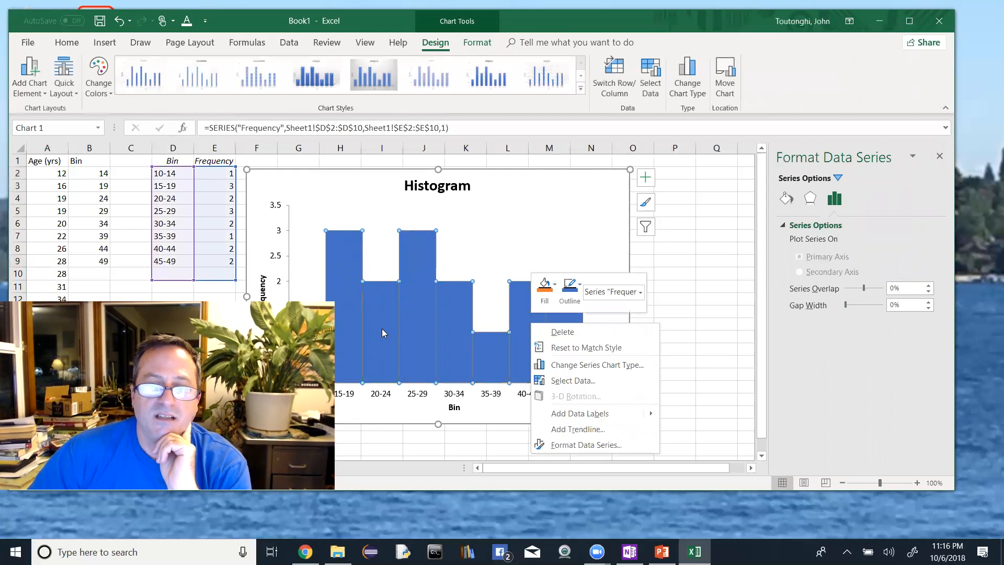
click(349, 330)
click(353, 332)
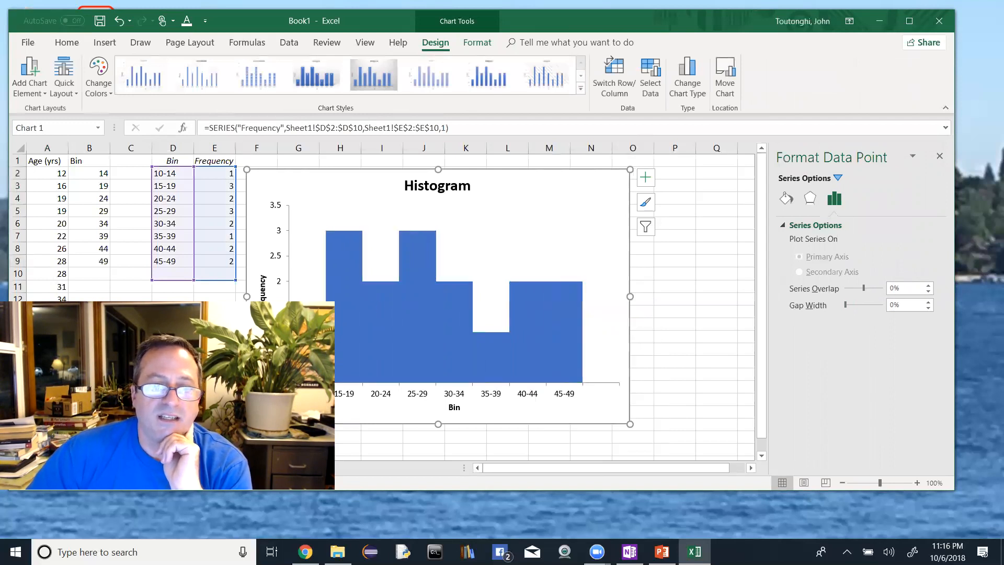
click(387, 330)
click(423, 314)
click(461, 334)
click(477, 349)
click(533, 342)
click(558, 342)
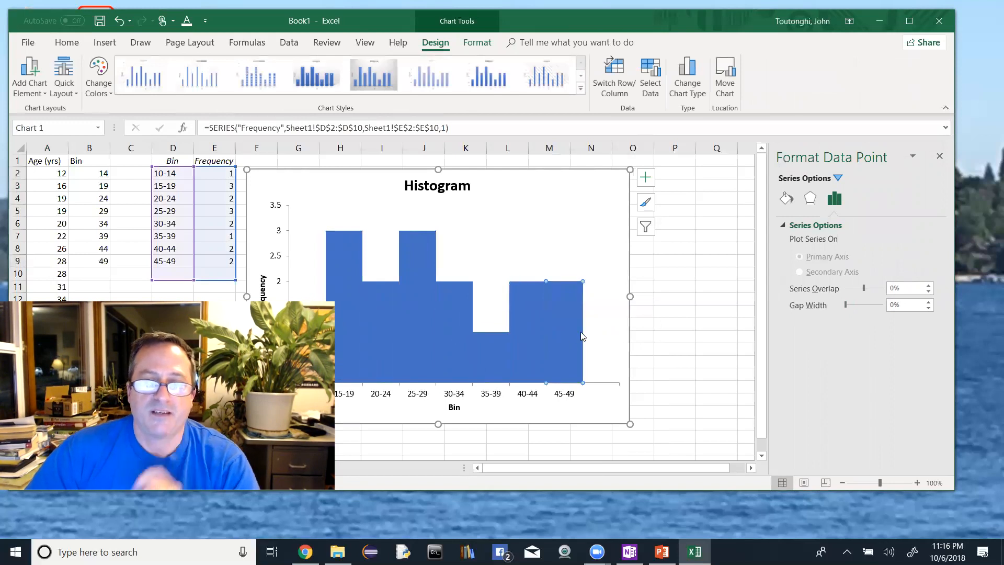
click(596, 238)
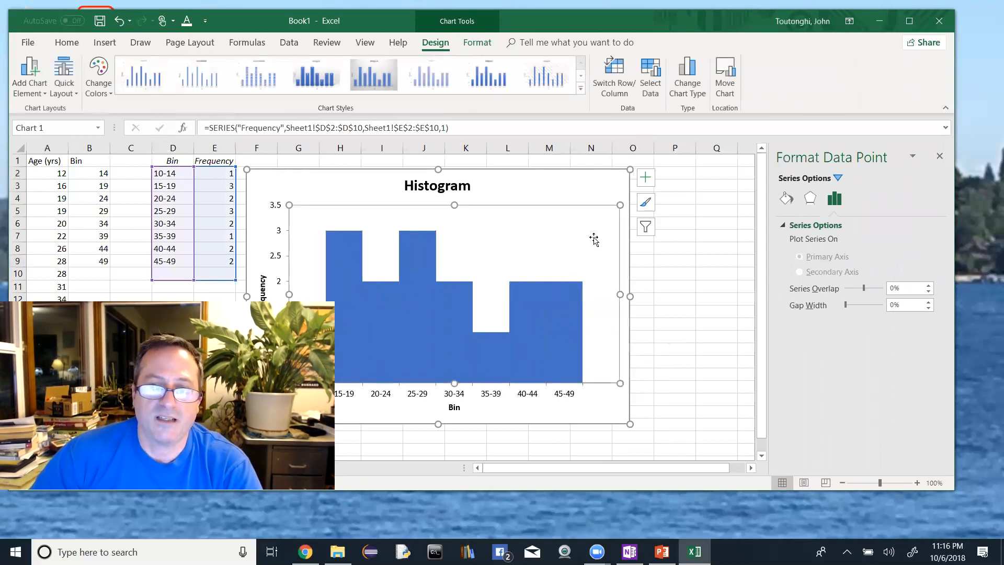
Step: Give the bars of the histogram's Frequency series a black outline
click(564, 314)
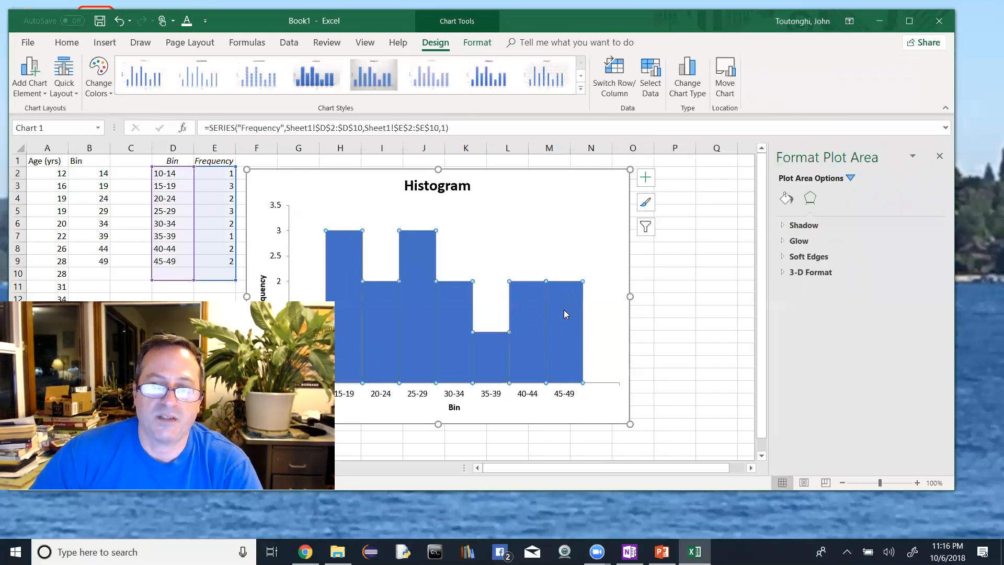
right_click(530, 346)
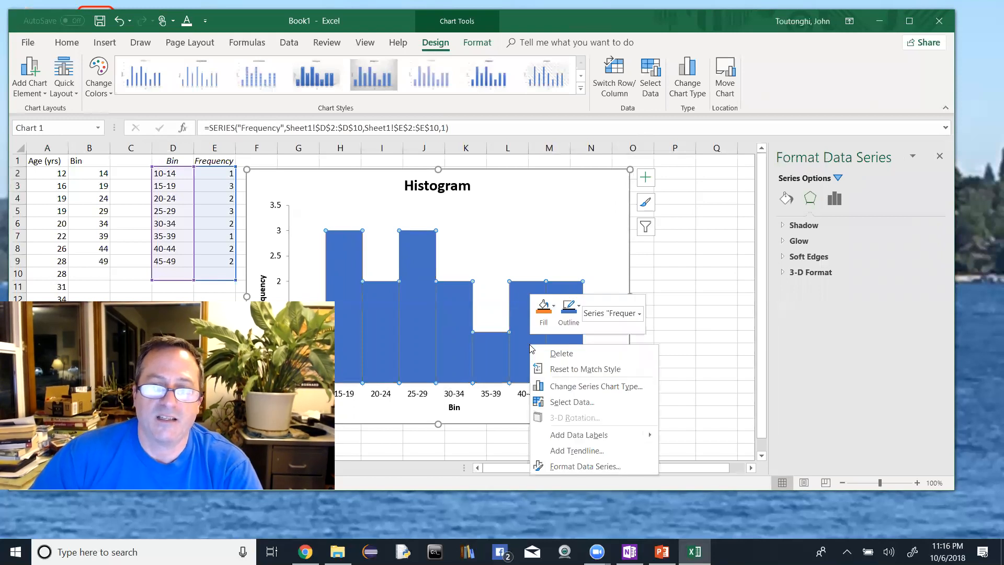
click(579, 308)
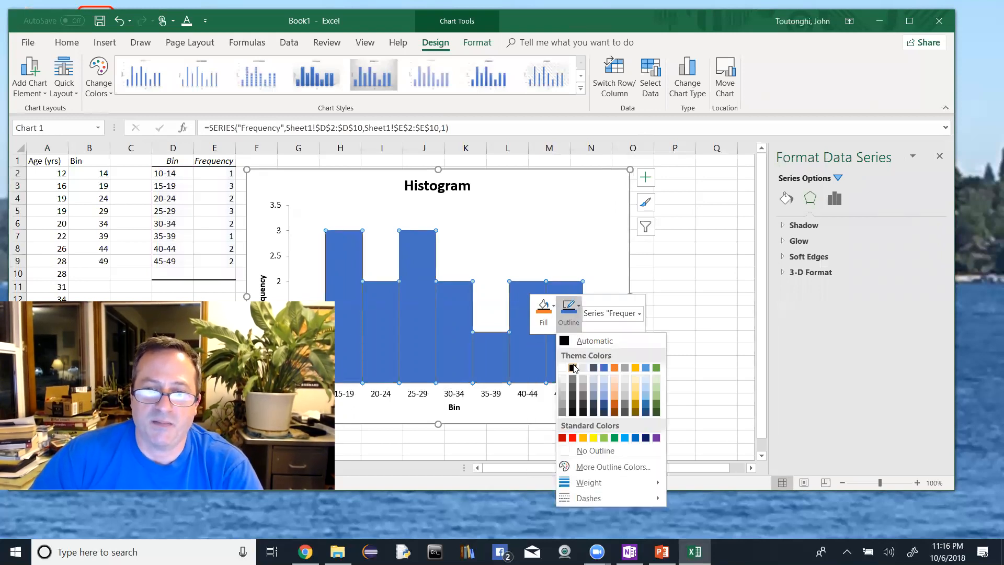
click(574, 368)
click(595, 361)
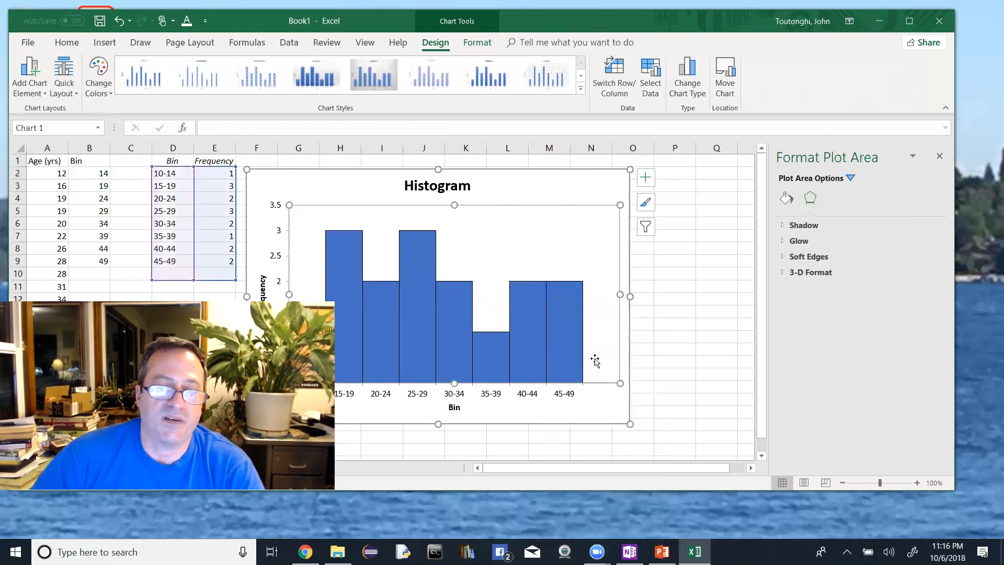
Step: Change the histogram's horizontal axis title to "Ages (yrs)"
click(456, 409)
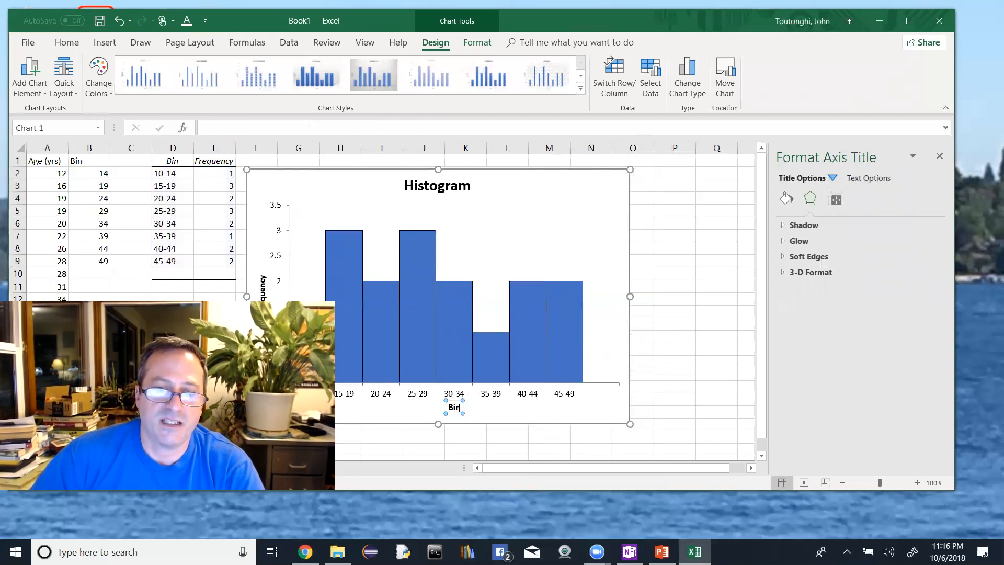
drag(459, 409, 446, 406)
text(Ag)
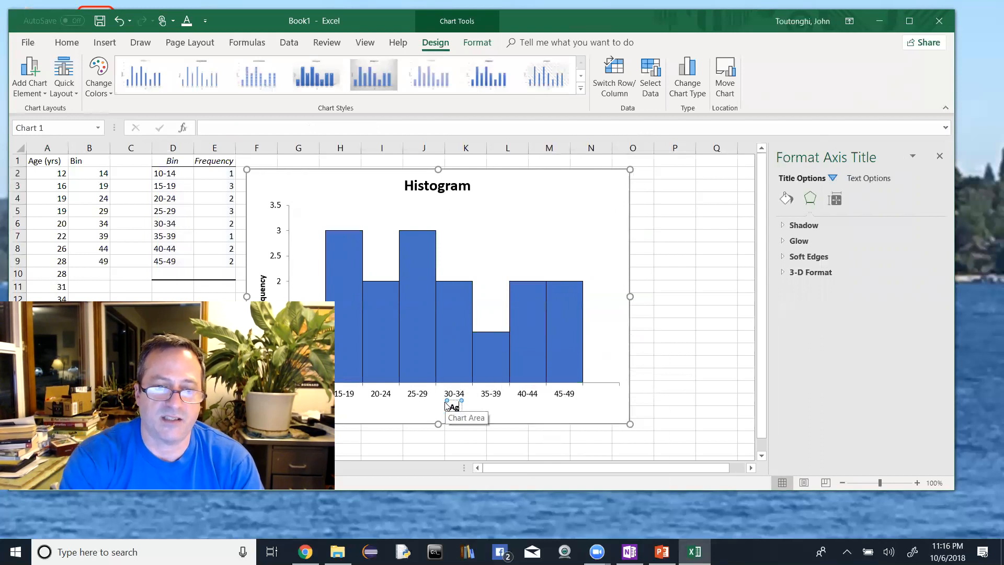
text(es (yrs))
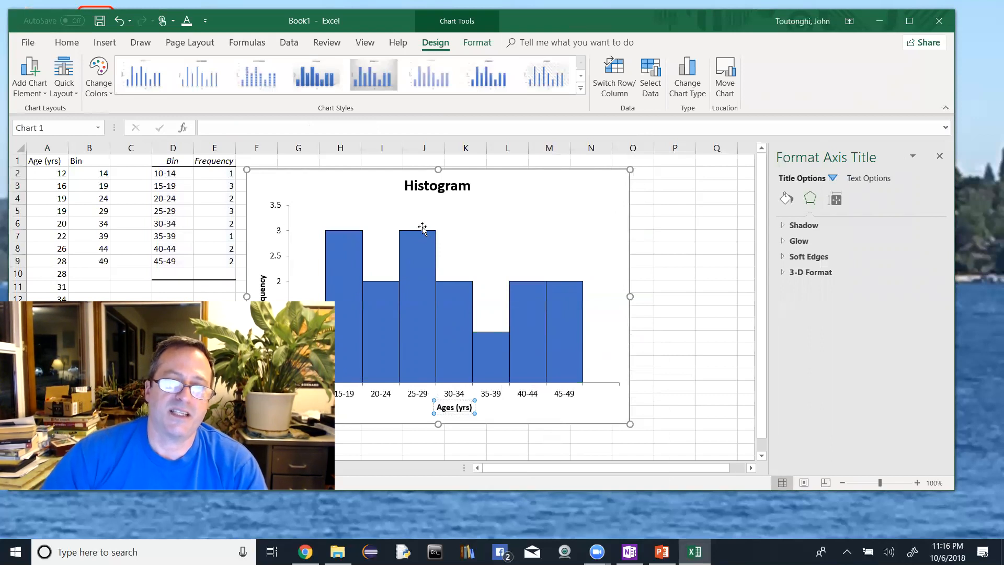
Step: Replace the chart title with "Students"
click(453, 188)
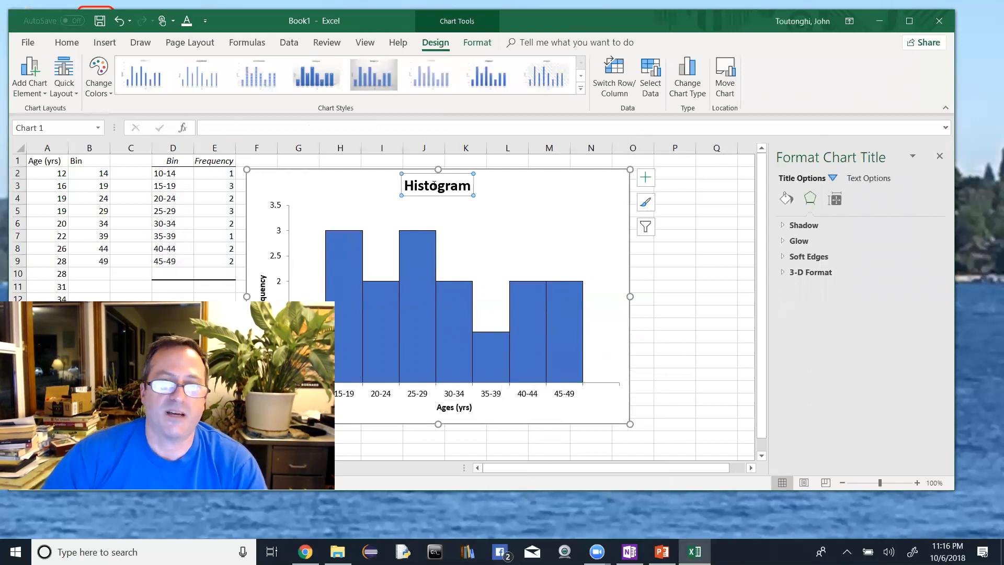
drag(406, 186, 474, 190)
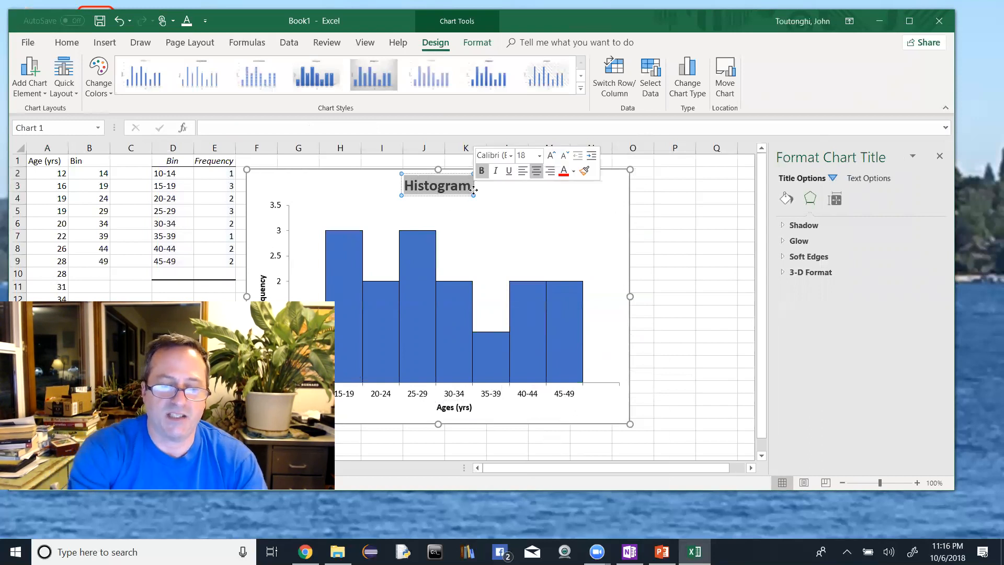
text(S)
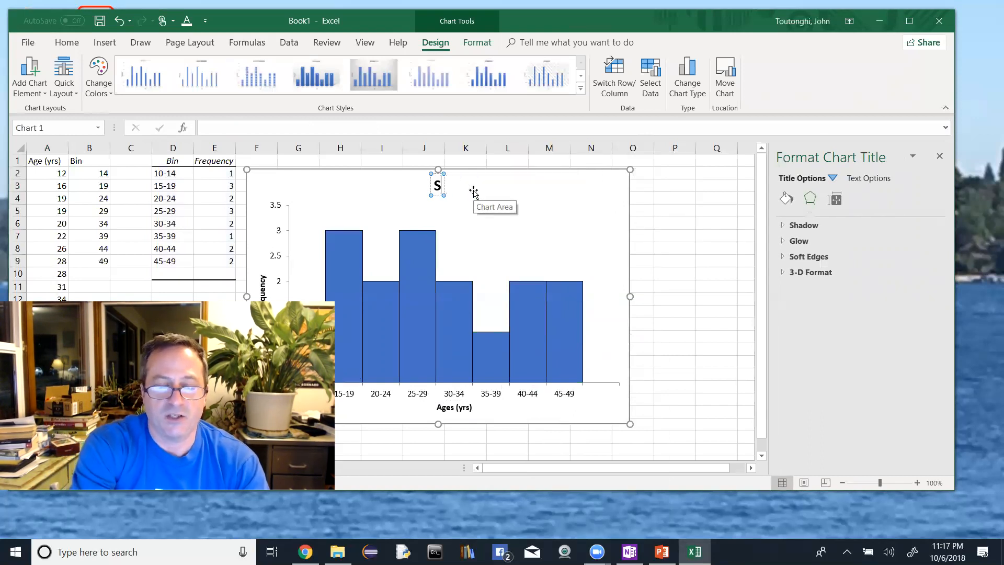
text(tudents)
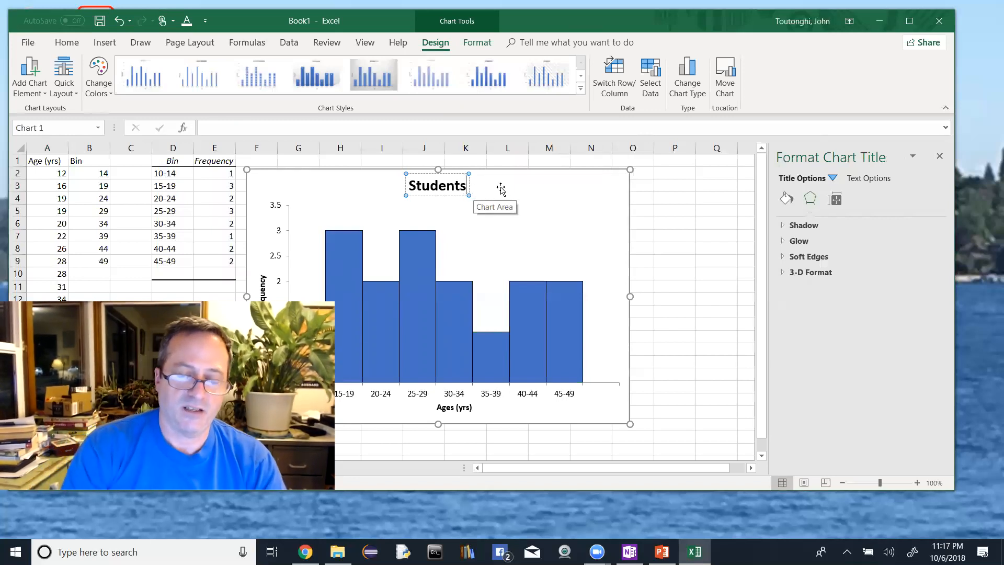
click(524, 221)
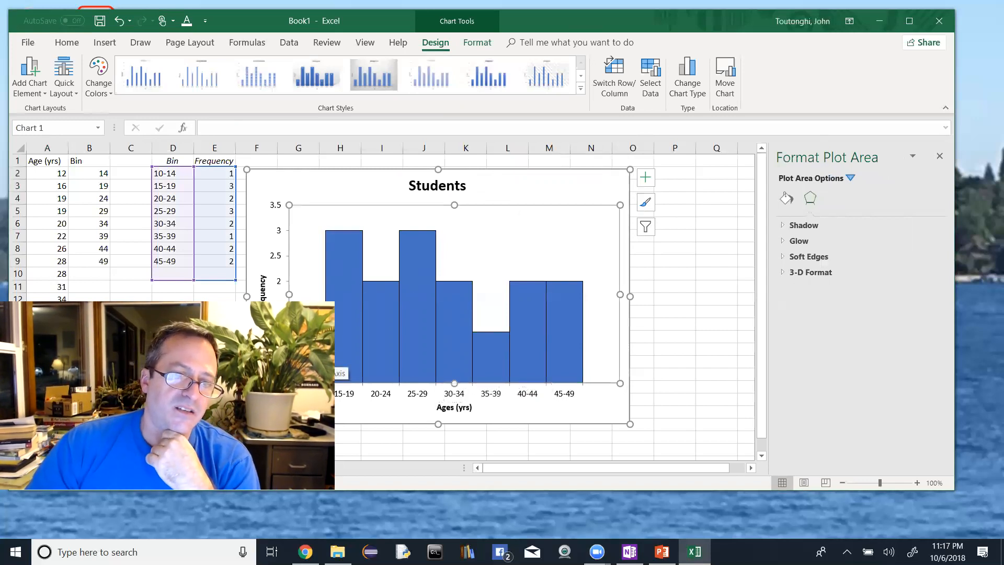
Step: Look through the formatting options of the vertical axis and its title, including fill, effects, alignment and text box settings
click(280, 259)
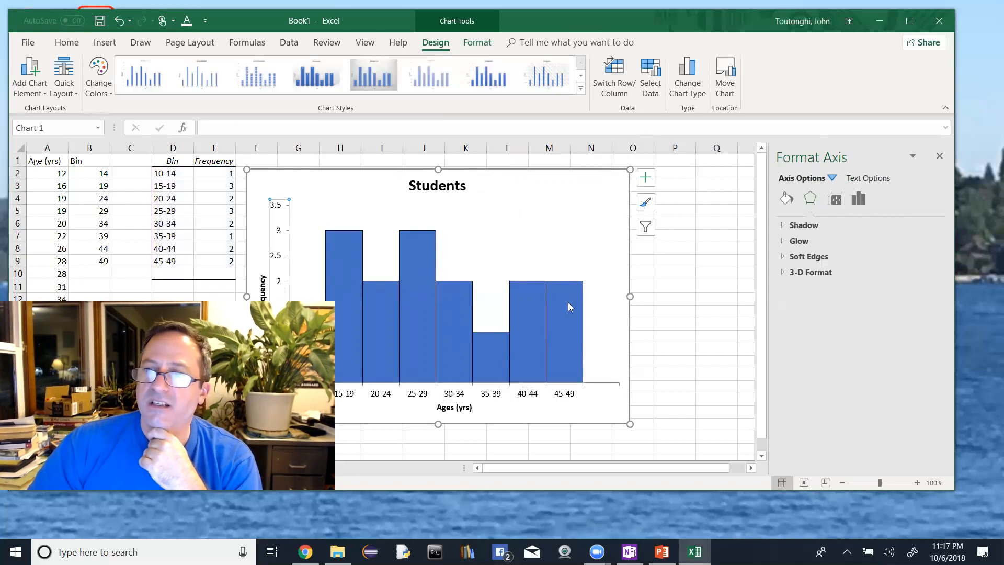
right_click(277, 206)
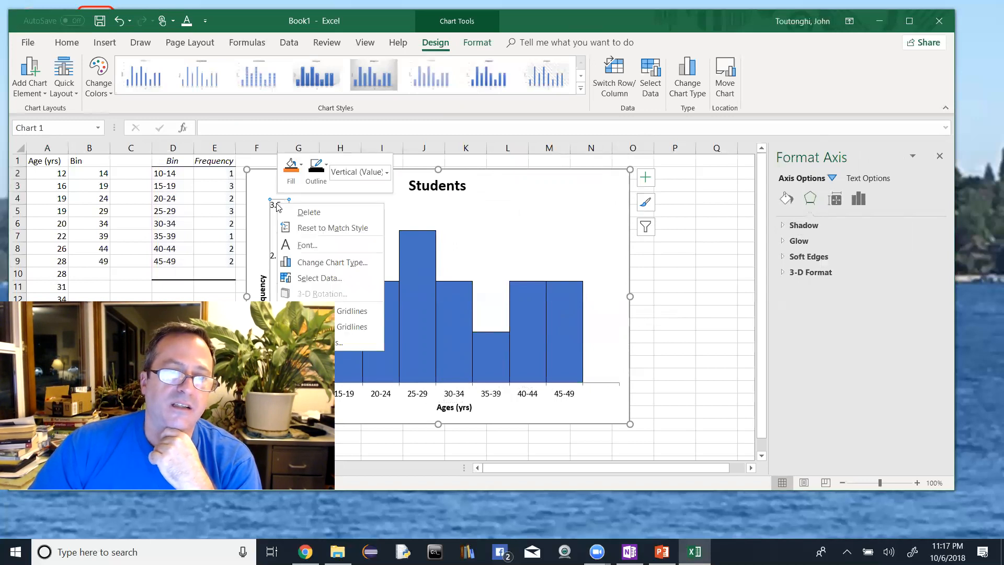
click(387, 174)
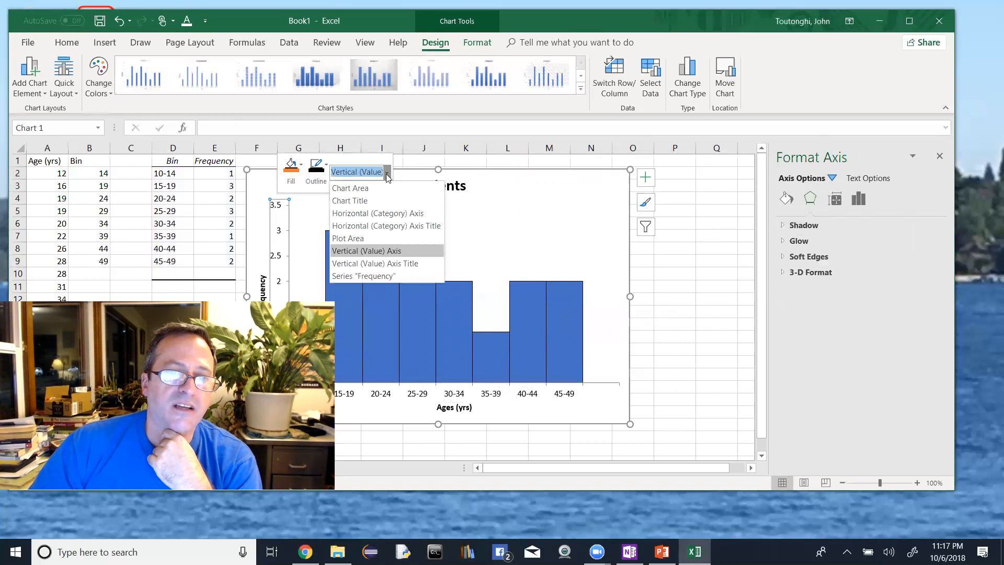
click(383, 254)
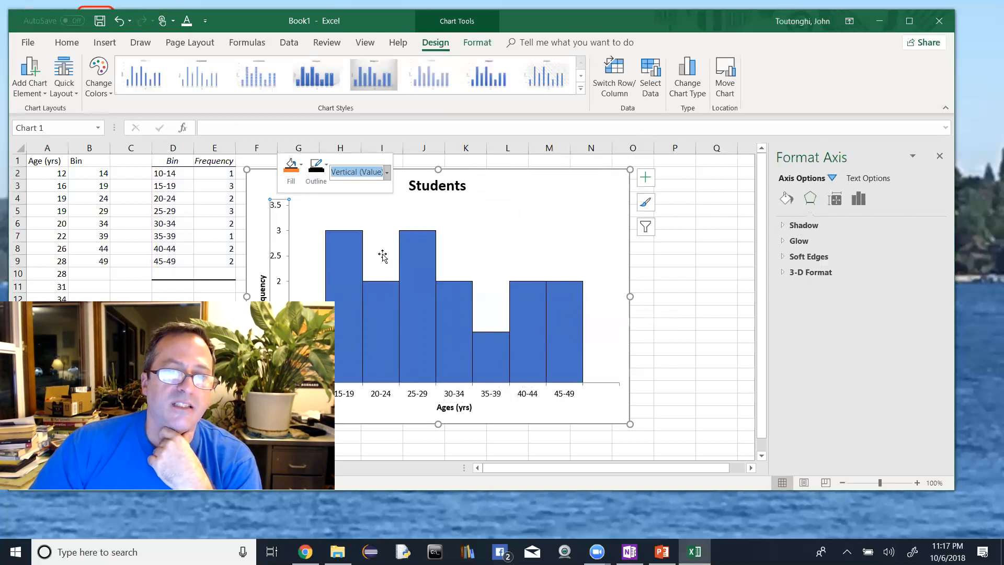
click(387, 173)
click(370, 262)
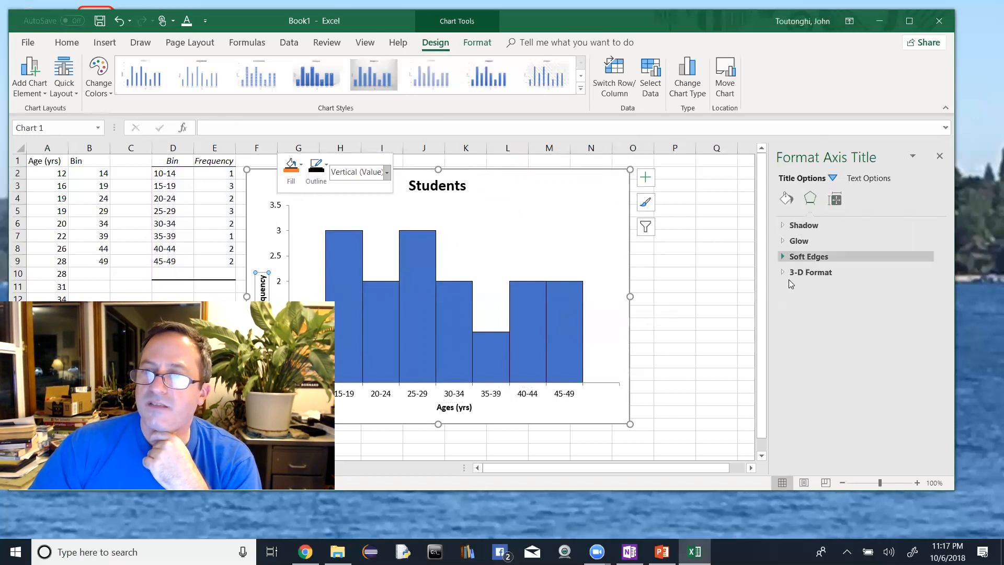
click(785, 200)
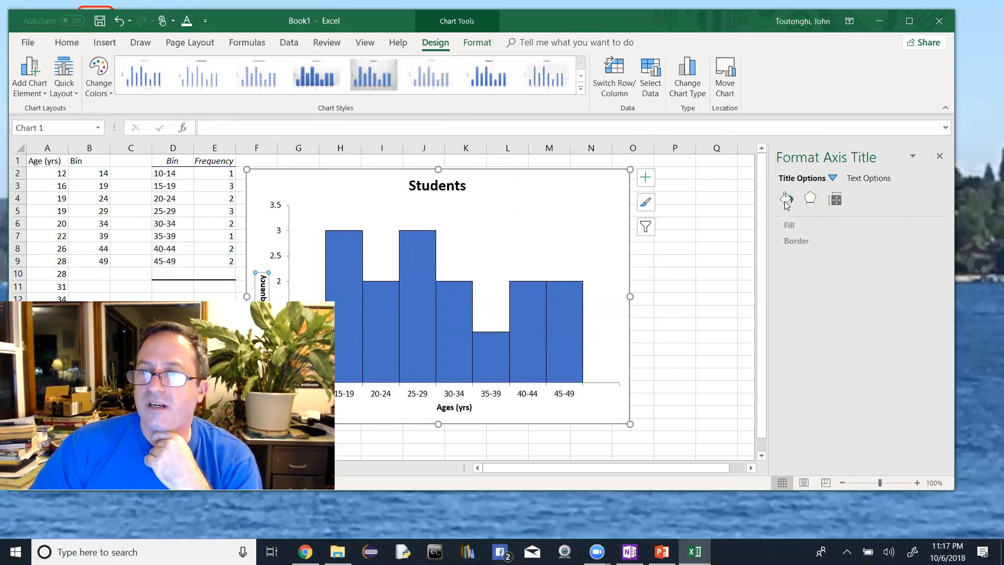
click(810, 201)
click(835, 199)
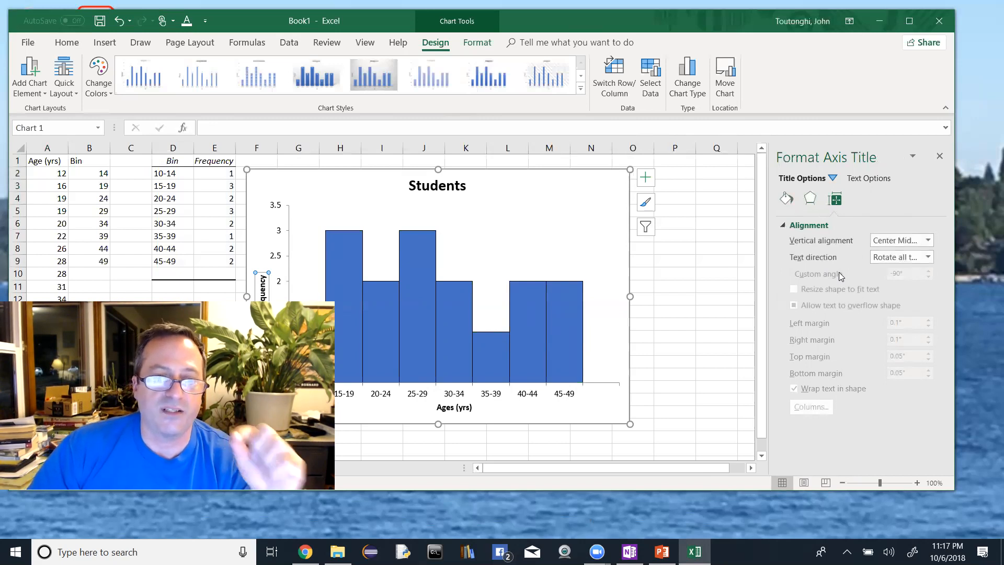
click(881, 180)
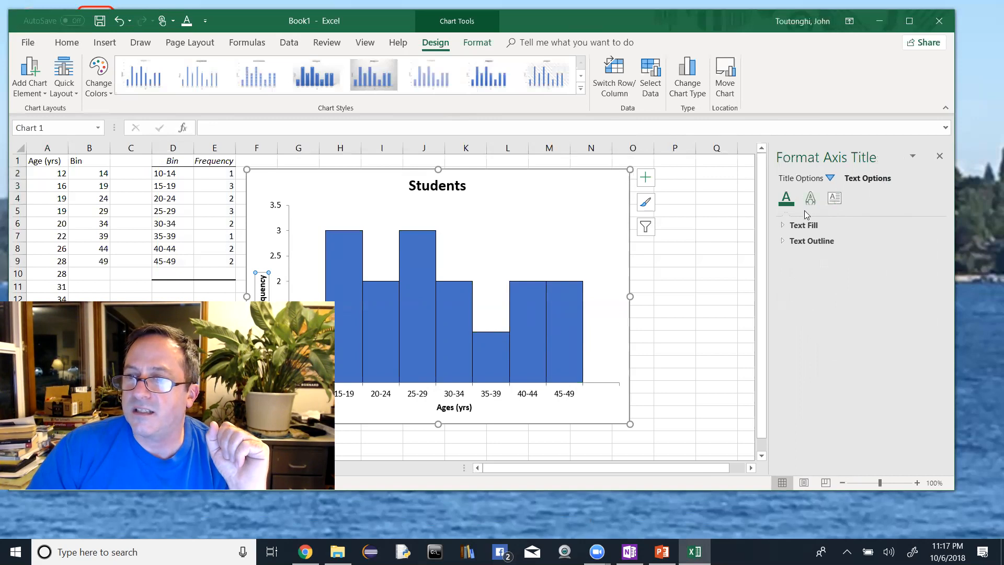
click(810, 199)
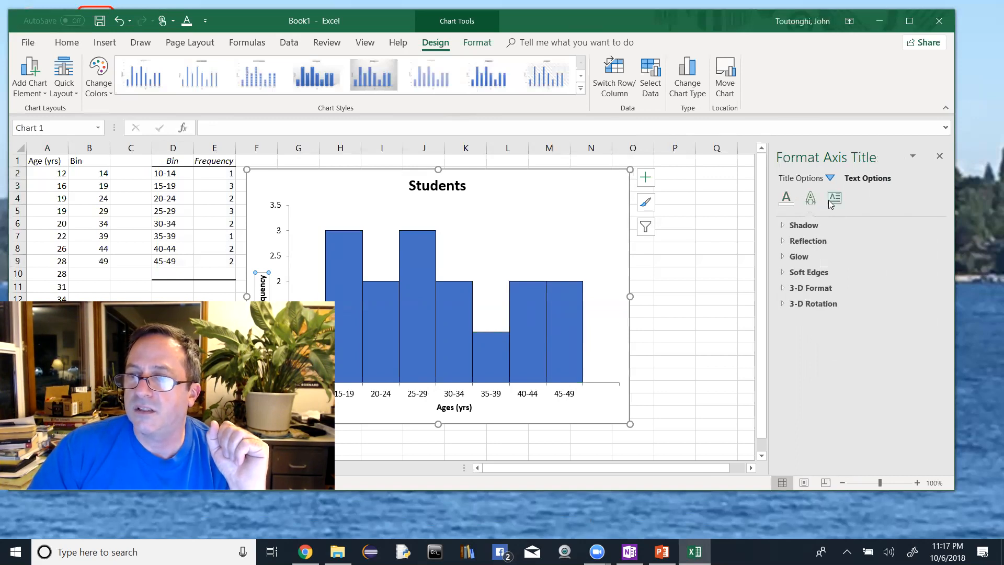
click(833, 201)
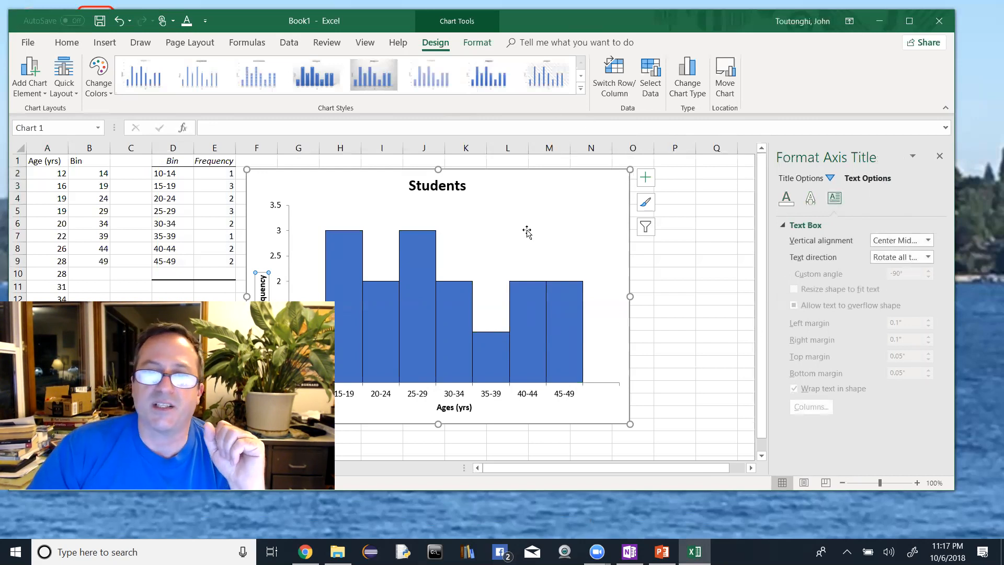
Step: Move the histogram further right on the sheet so the 10-14 bar and the vertical axis are uncovered
drag(522, 189, 590, 184)
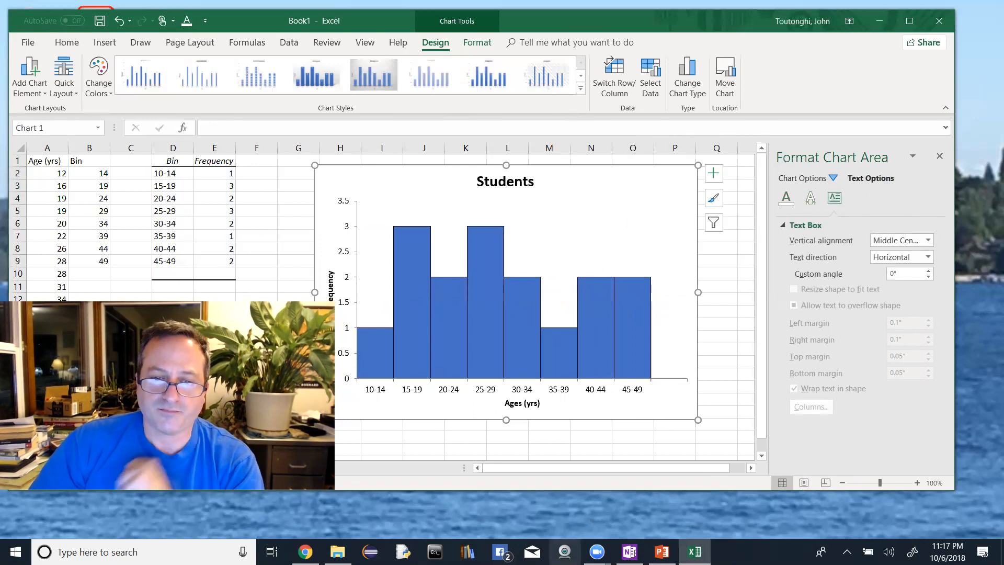
click(380, 343)
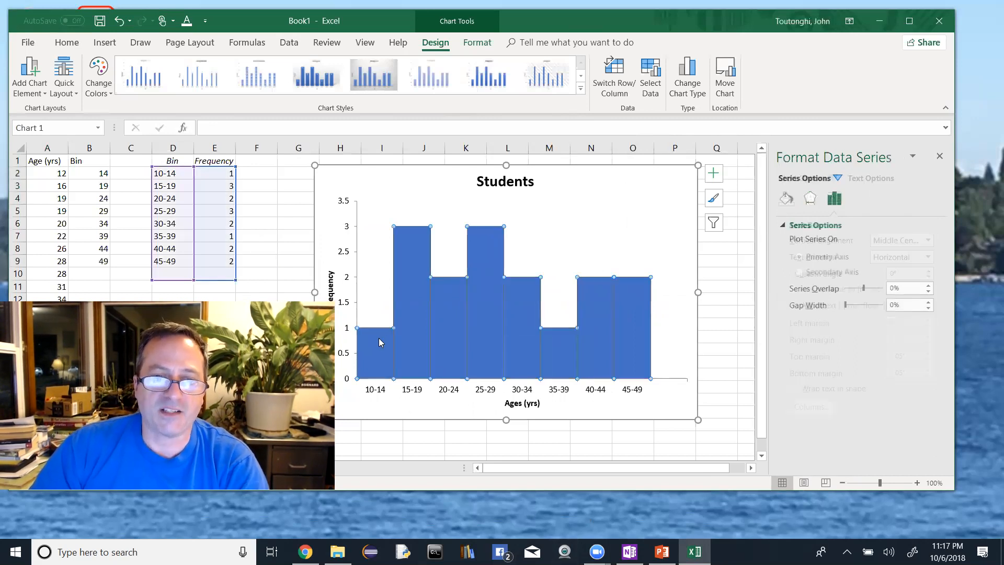
click(372, 246)
click(384, 357)
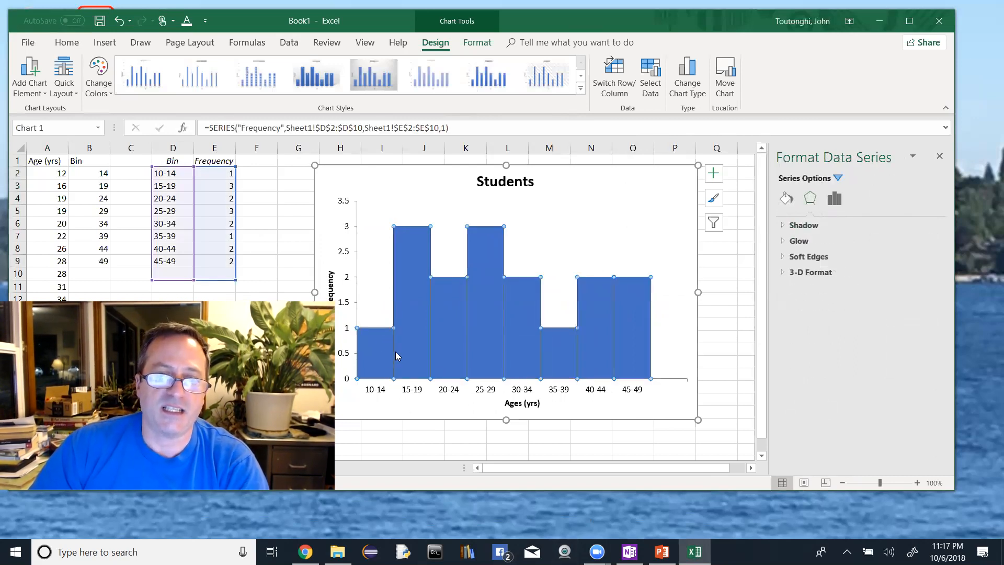
click(613, 254)
click(626, 318)
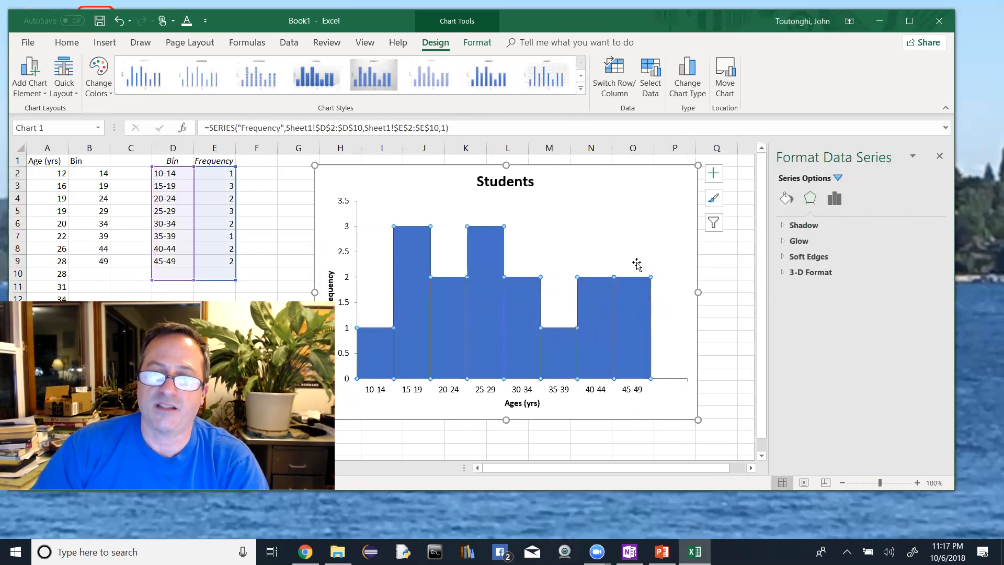
click(637, 265)
click(641, 306)
right_click(641, 307)
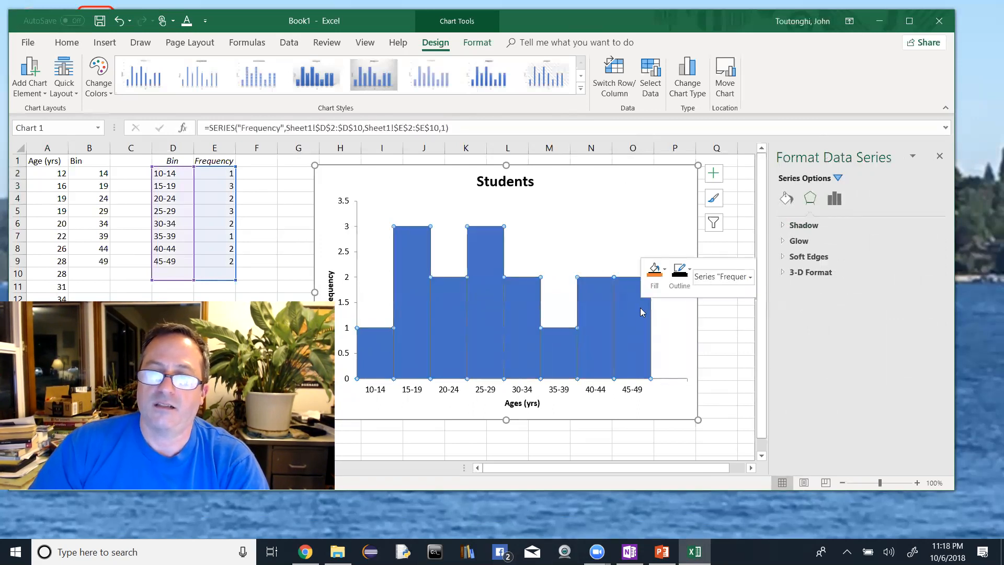
key(Escape)
Step: Fill only the 10-14 bar of the histogram with the standard dark red colour
click(390, 346)
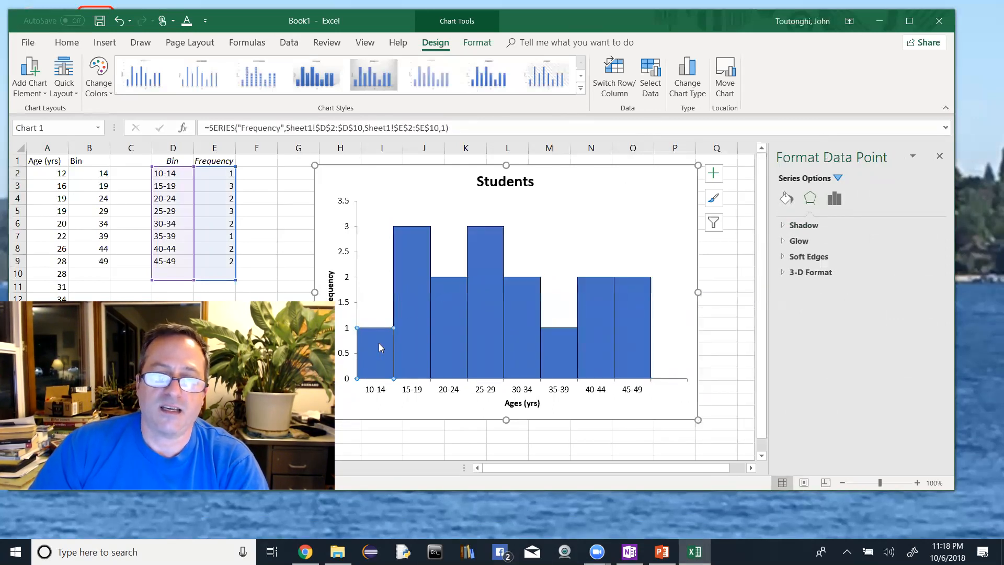
right_click(379, 346)
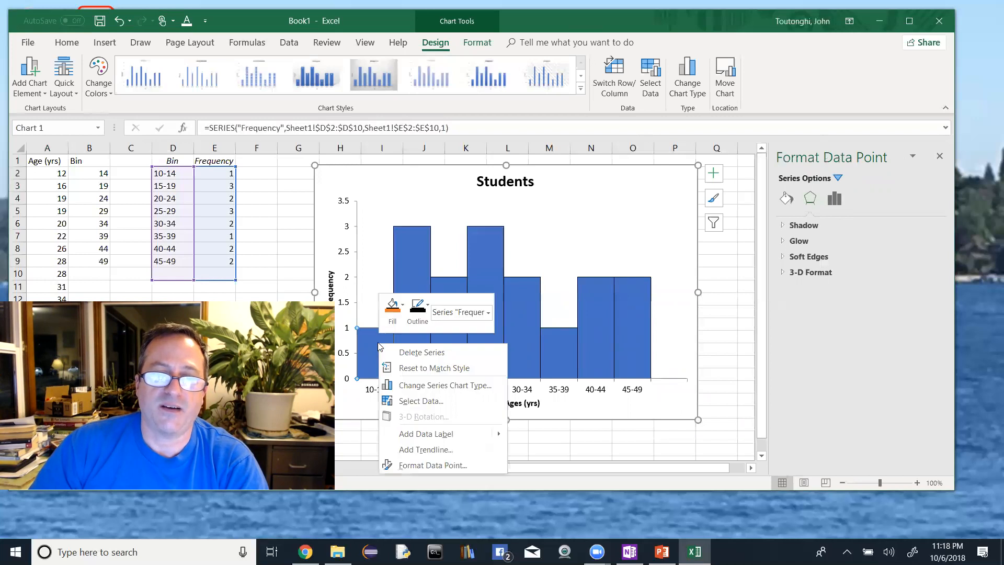
click(392, 310)
click(388, 437)
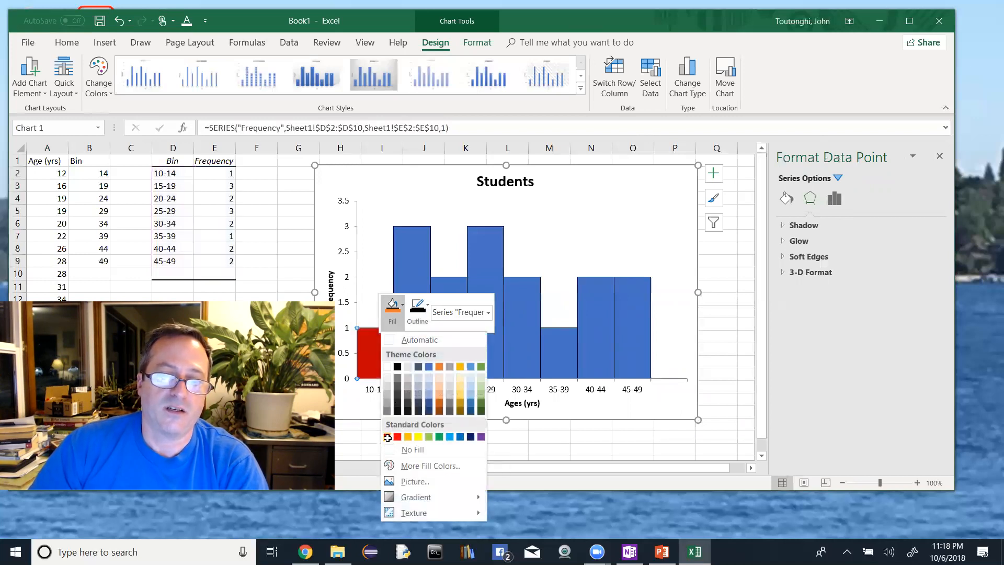
Step: Fill the 15-19 bar with the standard red colour
click(409, 269)
right_click(409, 269)
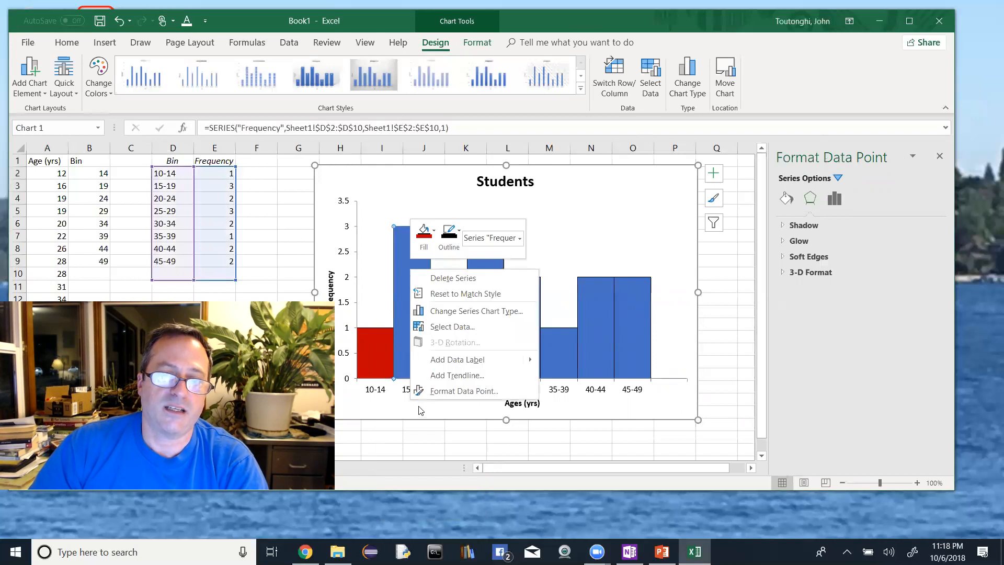
click(432, 239)
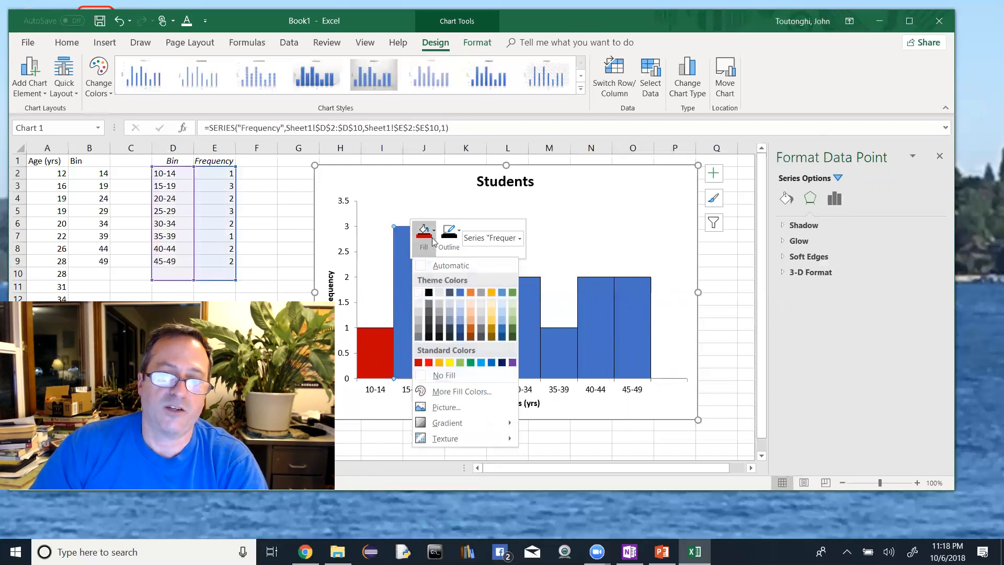
click(429, 362)
Step: Fill the 20-24 bar with the standard orange colour
right_click(447, 353)
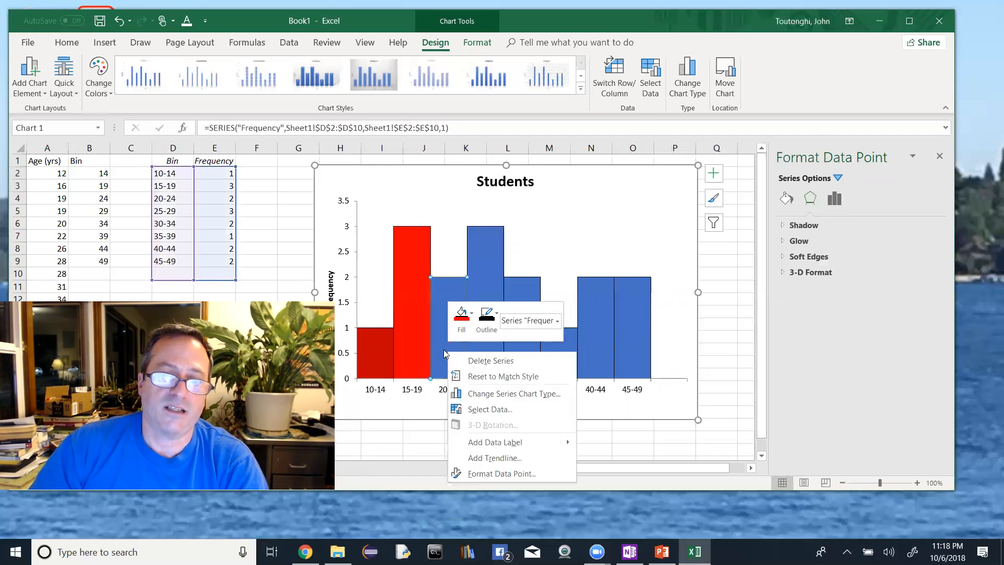
click(472, 322)
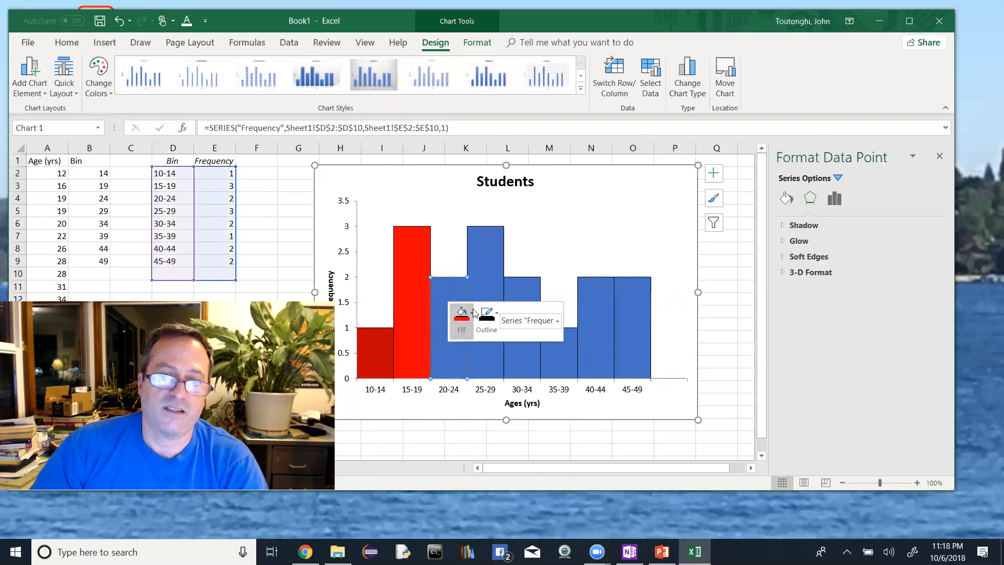
click(477, 446)
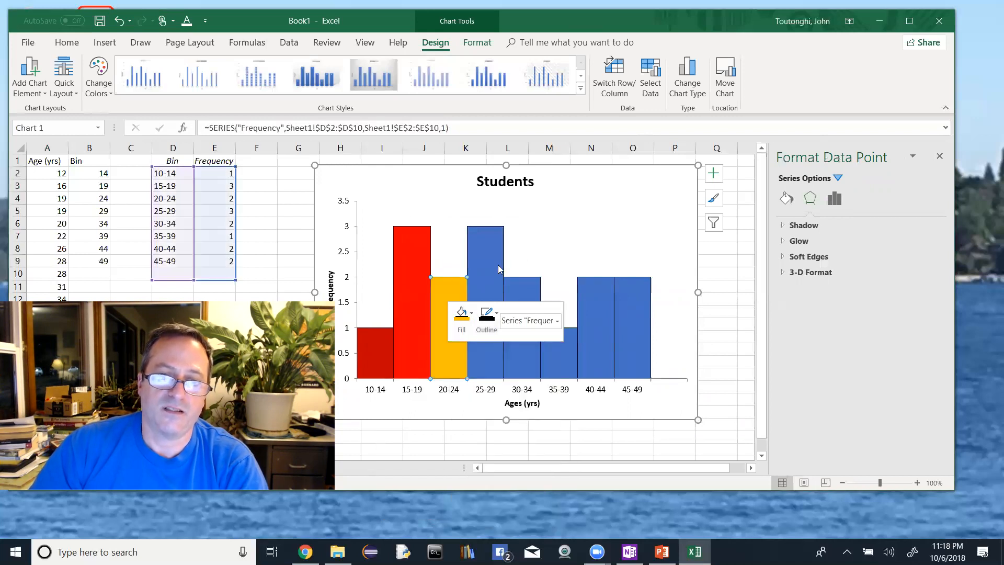
Step: Fill the 25-29 bar of the histogram with the standard yellow colour
right_click(493, 267)
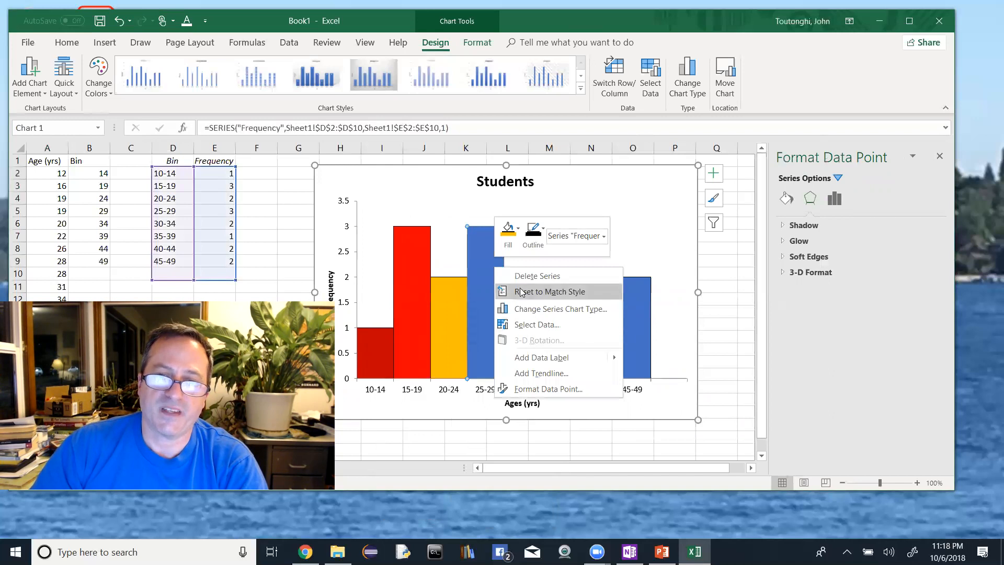
click(507, 230)
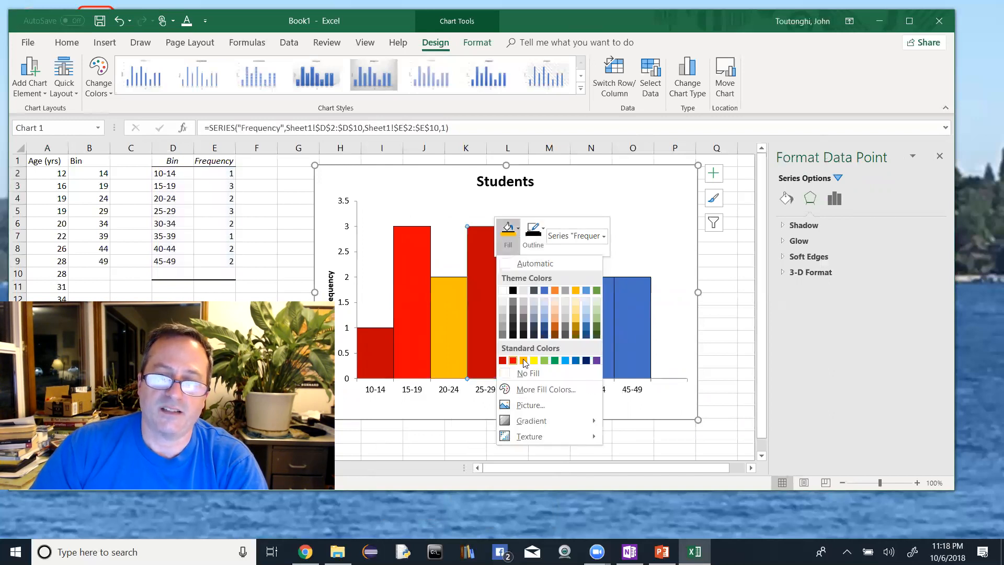
click(532, 359)
Step: Fill the 30-34 bar with the standard light green colour
click(529, 356)
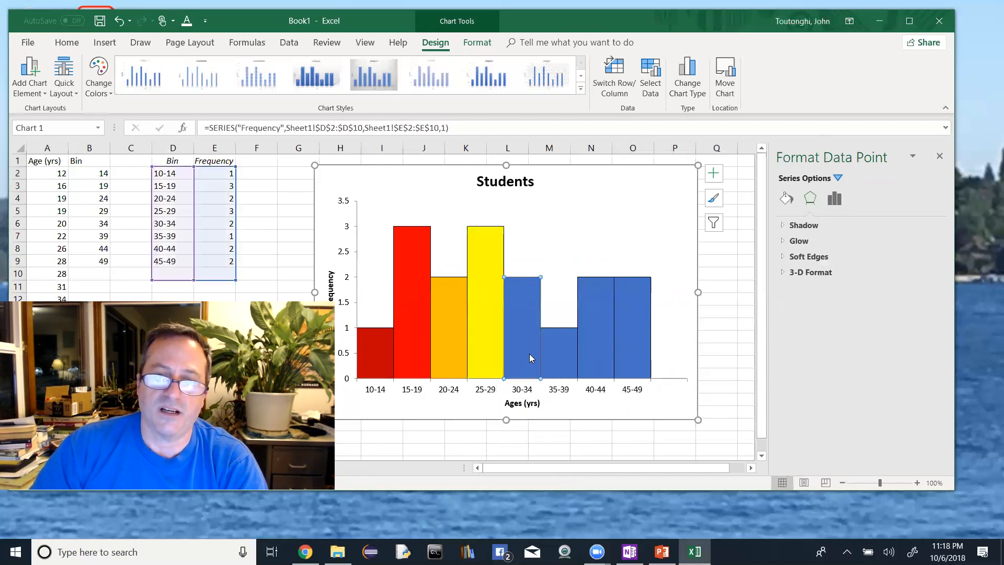
right_click(530, 356)
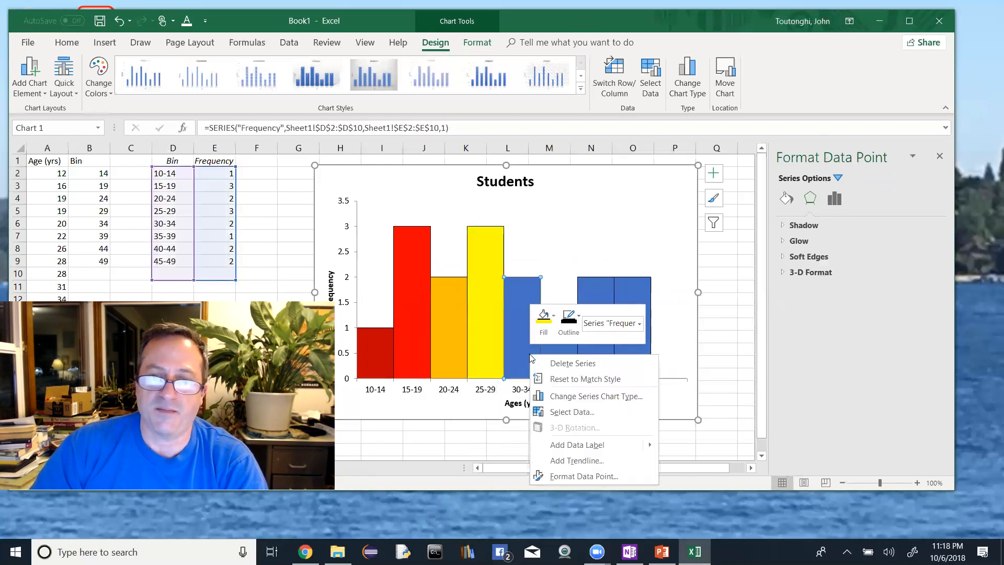
click(554, 315)
click(580, 449)
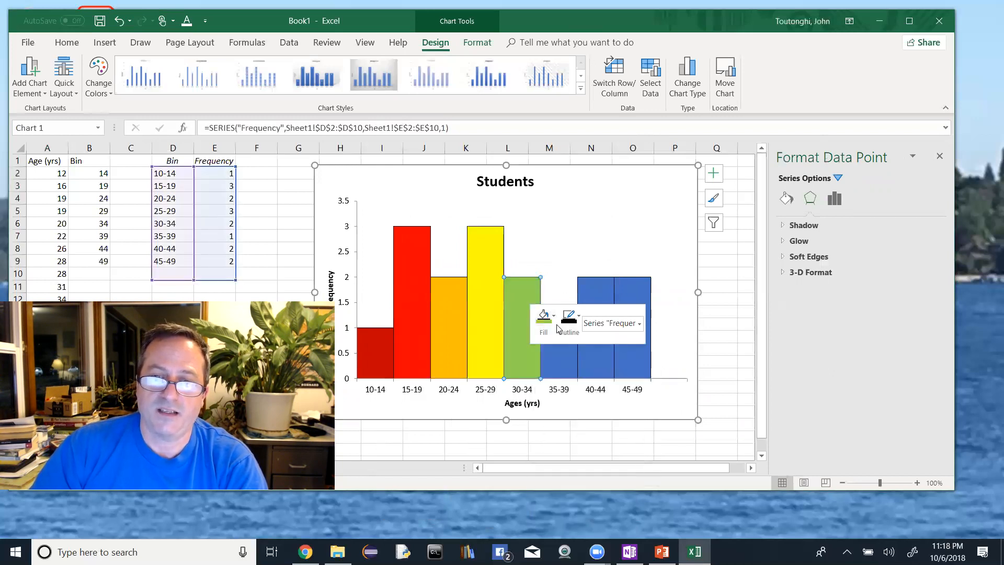
Step: Fill the 35-39 bar with the standard green colour
click(563, 374)
right_click(565, 367)
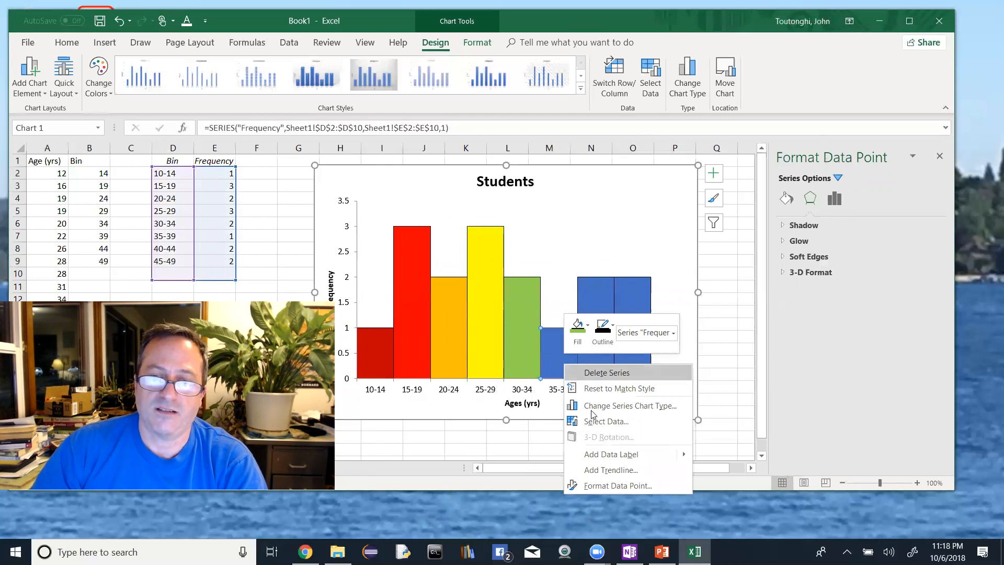
click(588, 325)
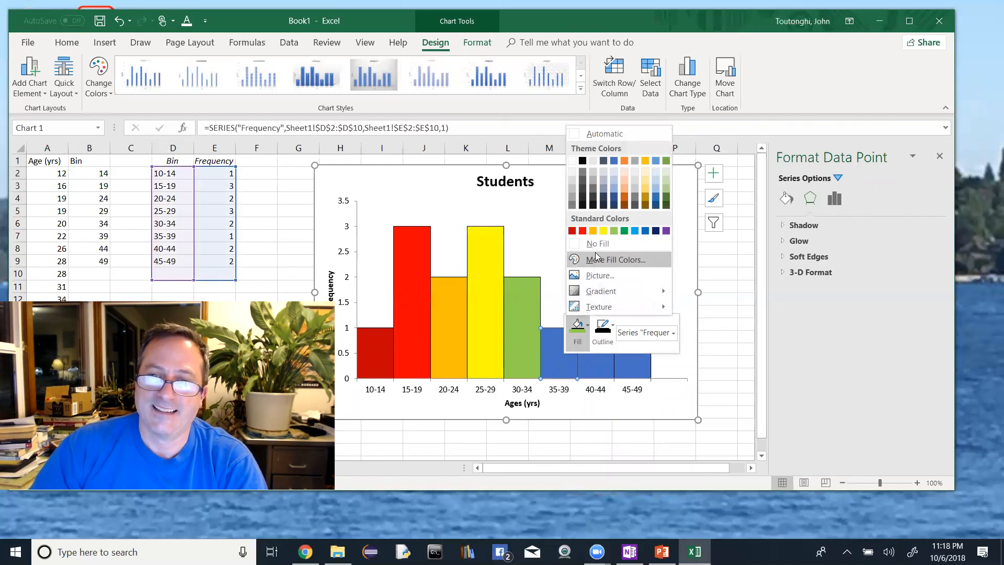
click(623, 231)
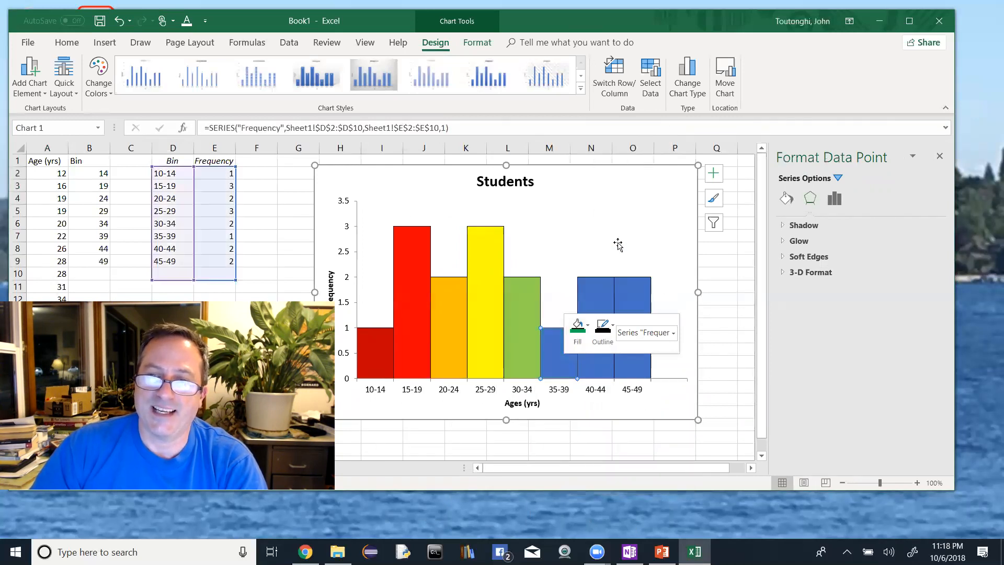
Step: Fill the 40-44 bar with the standard light blue colour
click(584, 362)
right_click(585, 362)
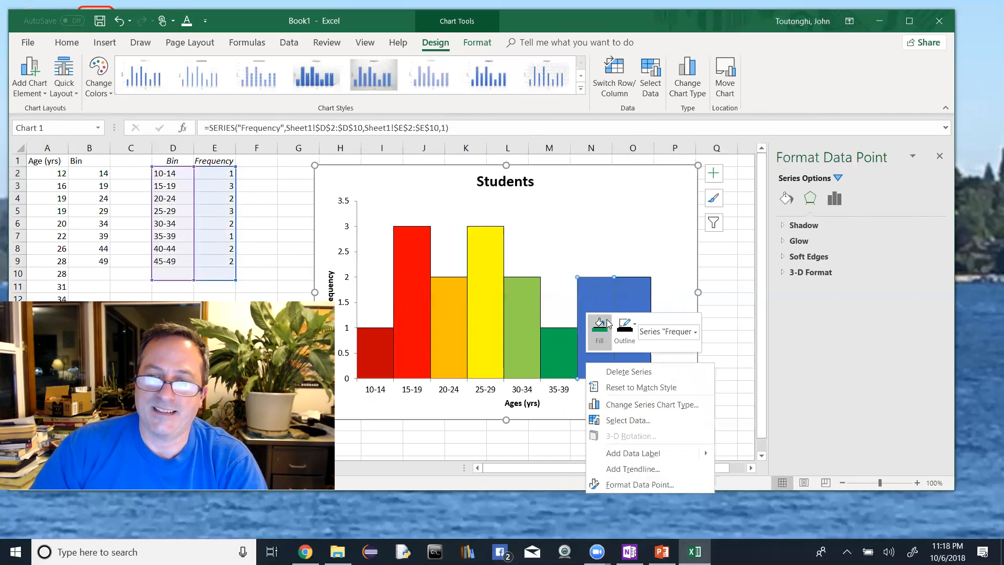
click(607, 324)
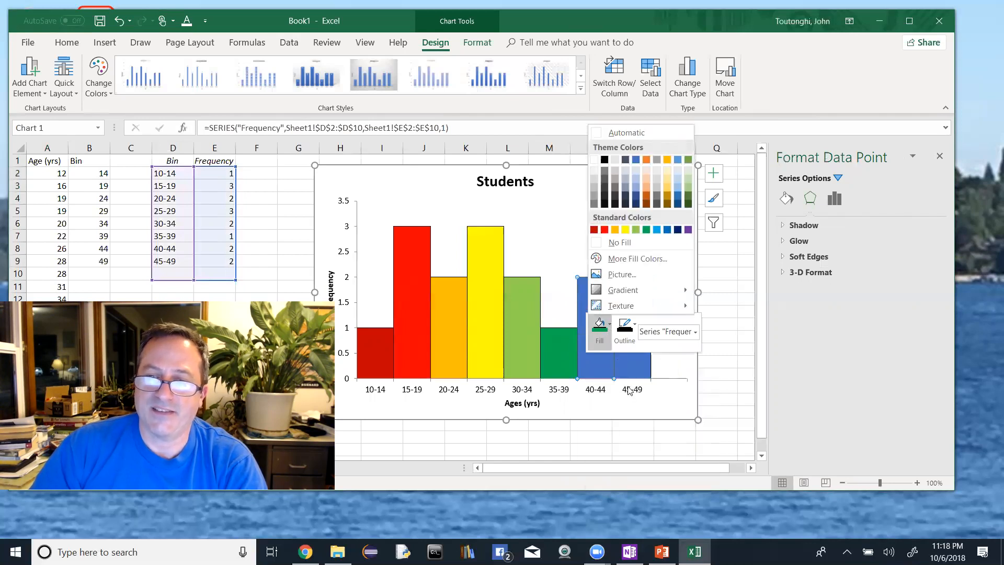
click(657, 232)
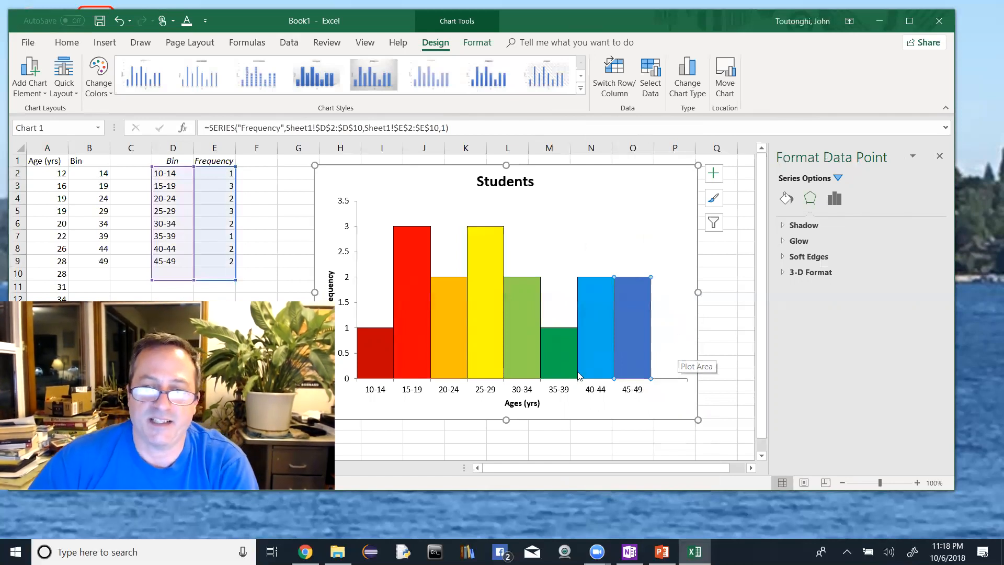
Step: Open the text alignment settings for the histogram's horizontal axis
click(378, 394)
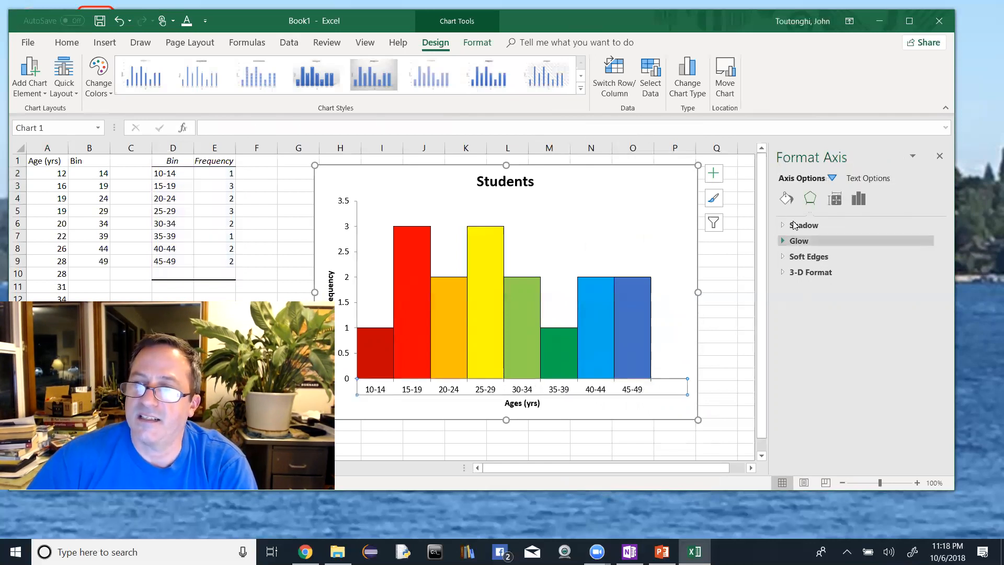
click(787, 203)
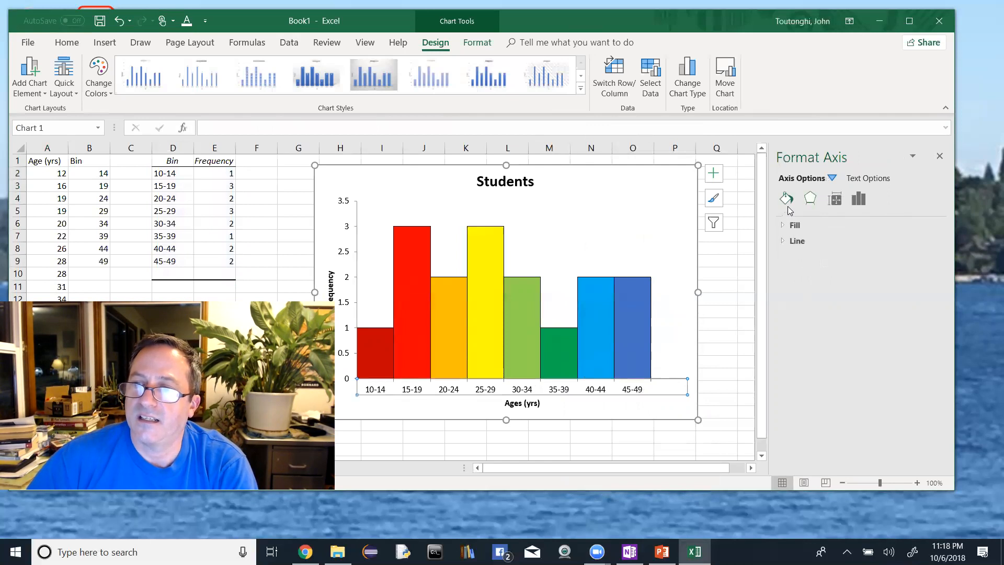
click(837, 199)
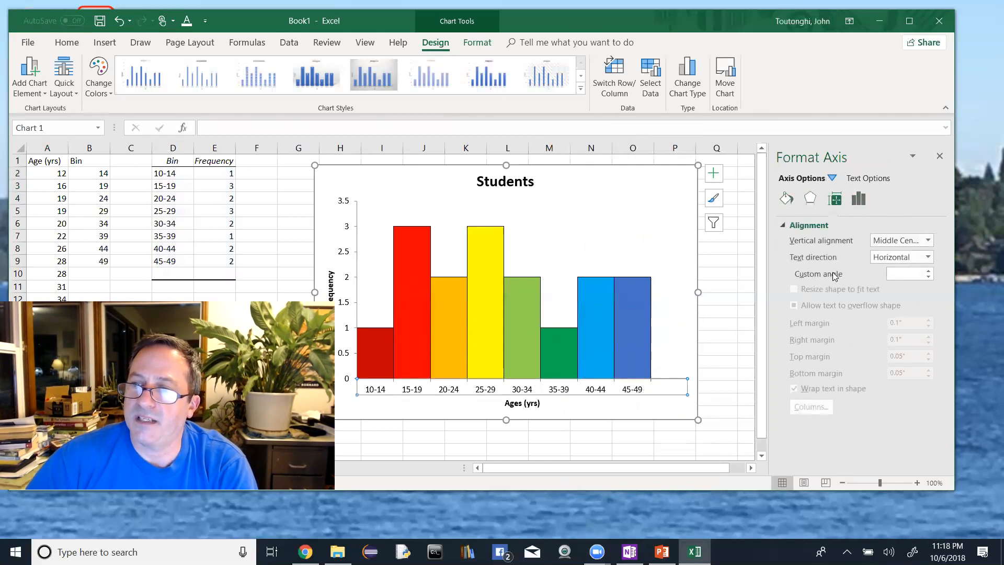
Step: Tilt the horizontal axis labels to a custom angle of -48°
click(902, 274)
click(928, 278)
click(928, 279)
click(928, 279)
click(928, 278)
click(928, 278)
click(928, 278)
click(928, 279)
click(928, 278)
click(928, 279)
click(928, 279)
click(928, 279)
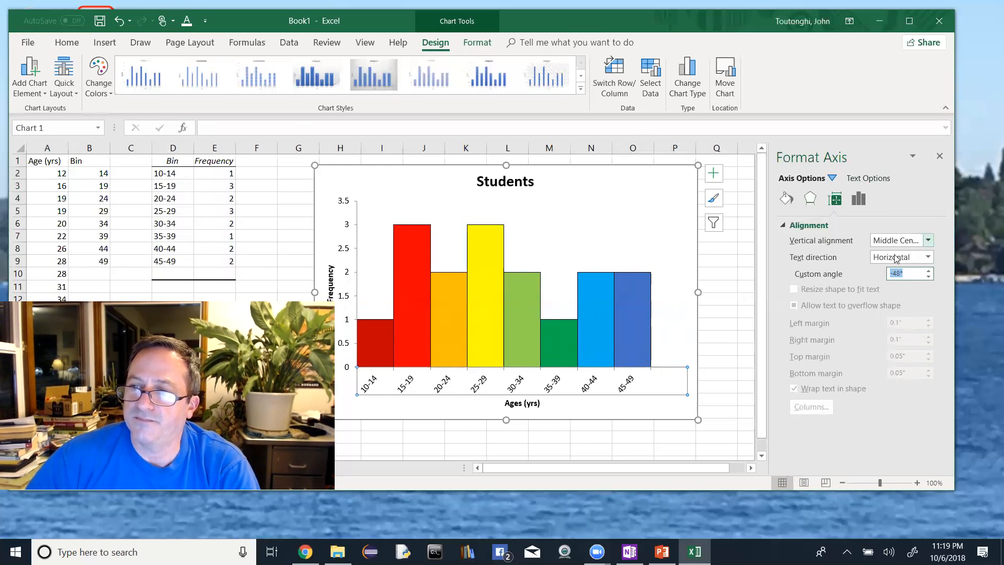
Step: Try rotating the horizontal axis labels by 270° and return their text direction to Horizontal
click(929, 256)
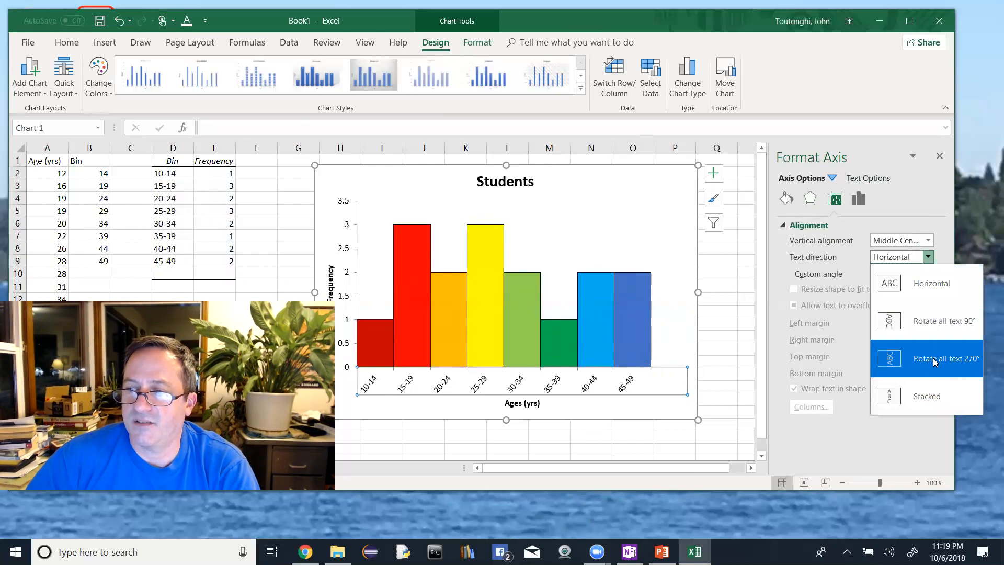
click(933, 360)
click(929, 256)
click(921, 285)
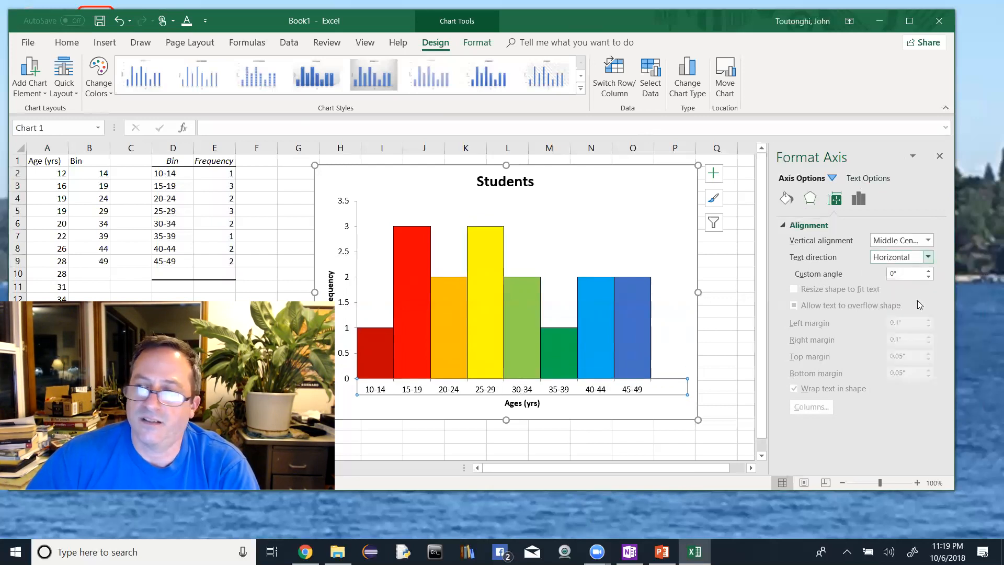
Step: Rotate all horizontal axis labels by 90° and stretch the chart downward to a height of about 4.43"
click(929, 257)
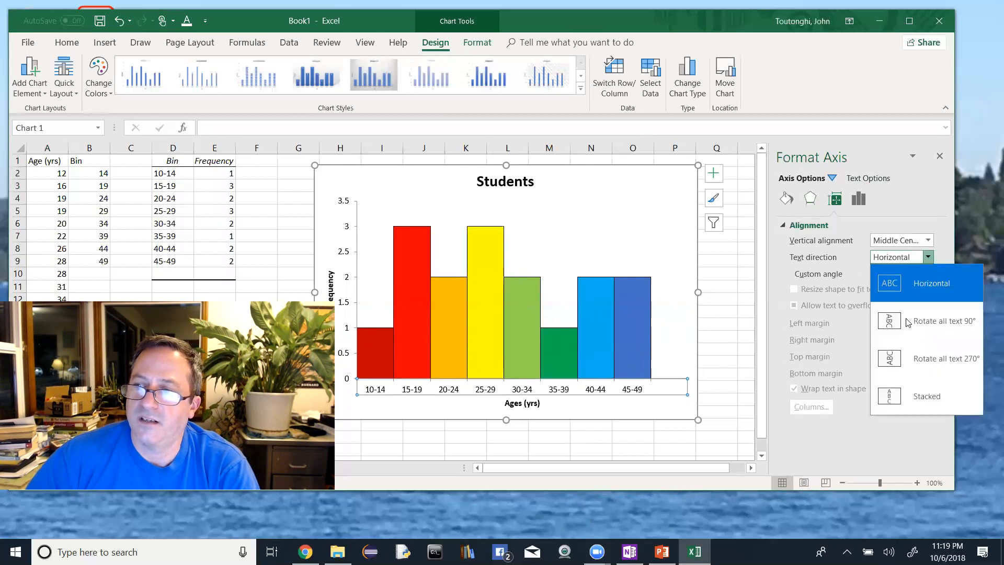
click(906, 319)
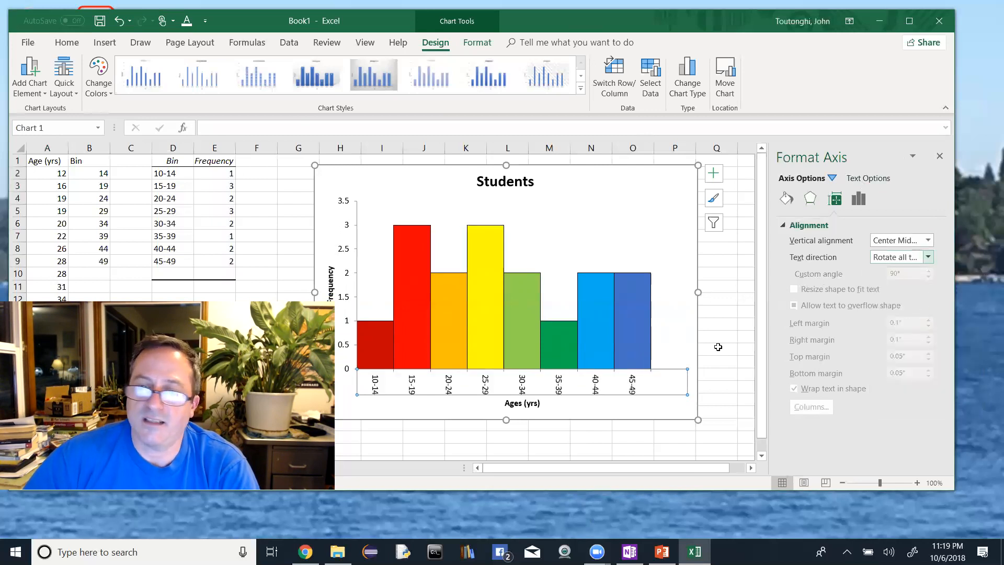
drag(697, 421, 697, 443)
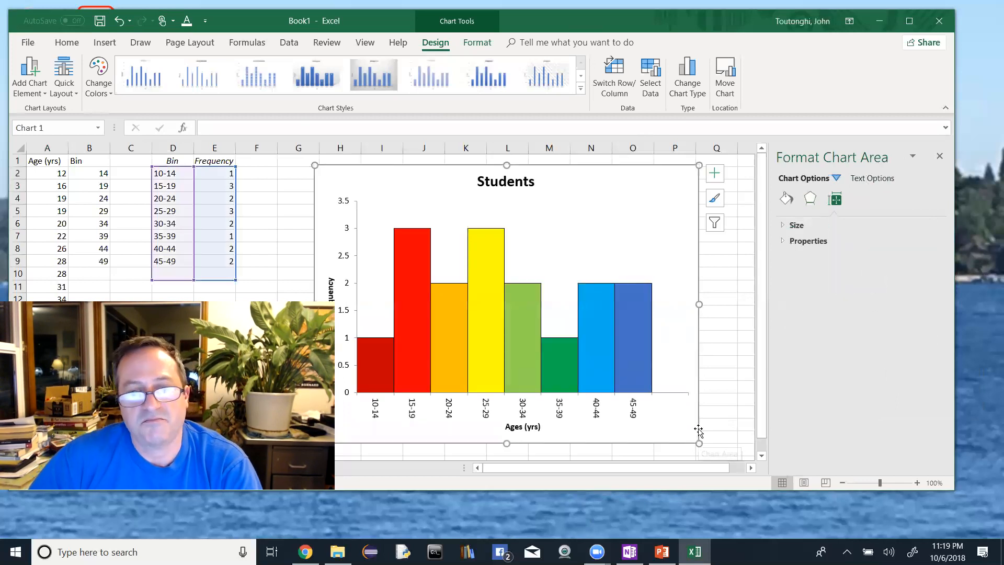
Step: Add a shadow with 26% transparency to all bars of the histogram
click(786, 229)
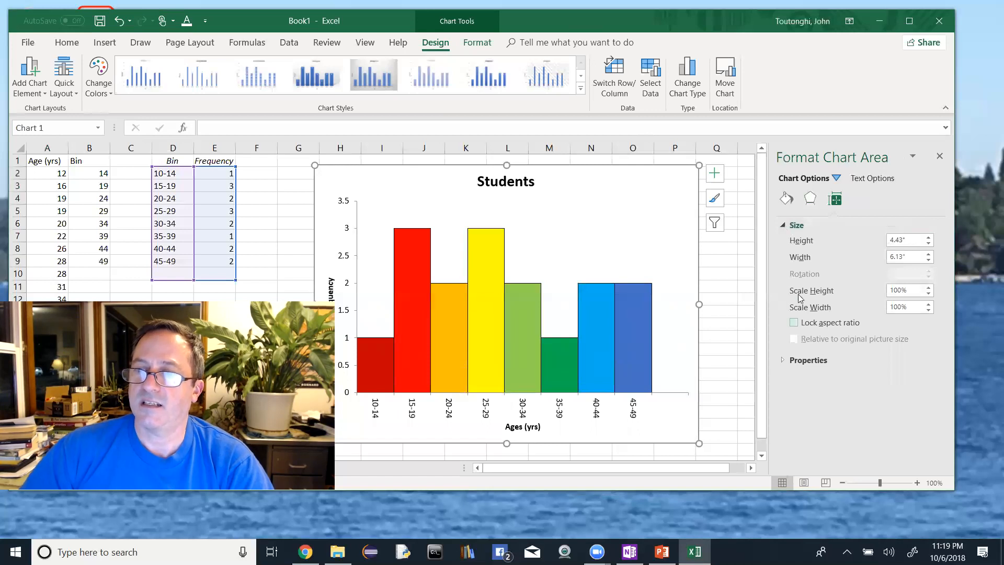
click(811, 203)
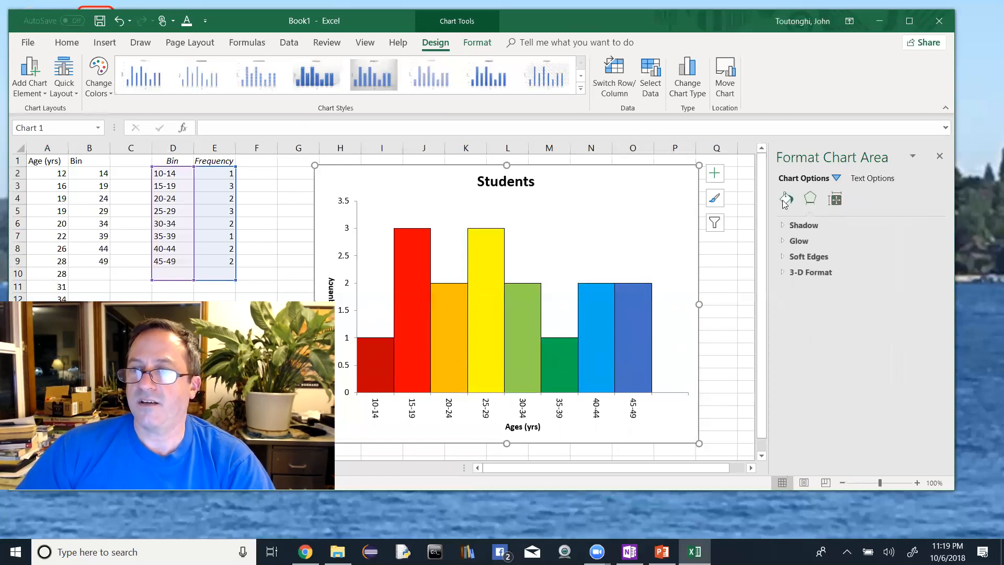
click(624, 340)
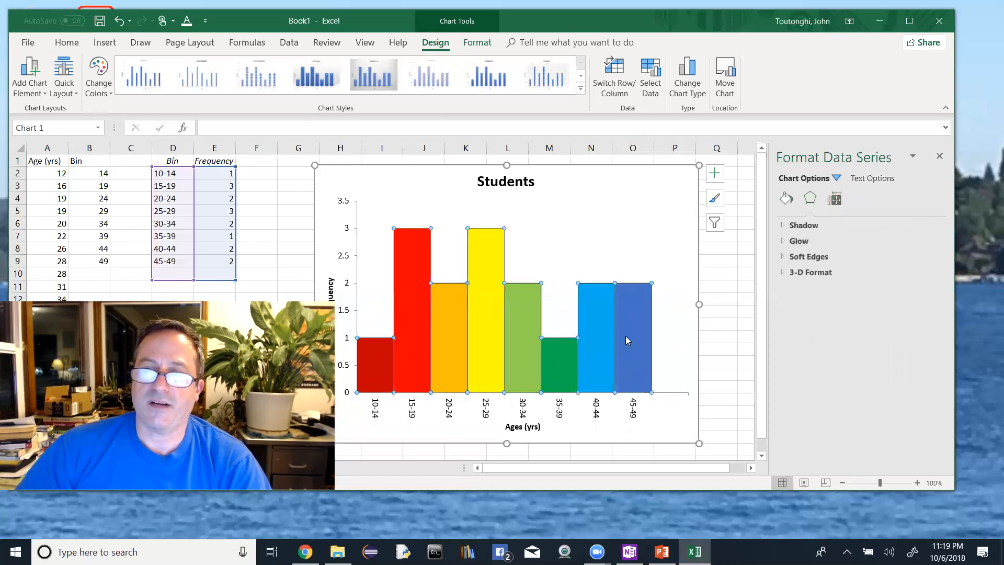
click(785, 230)
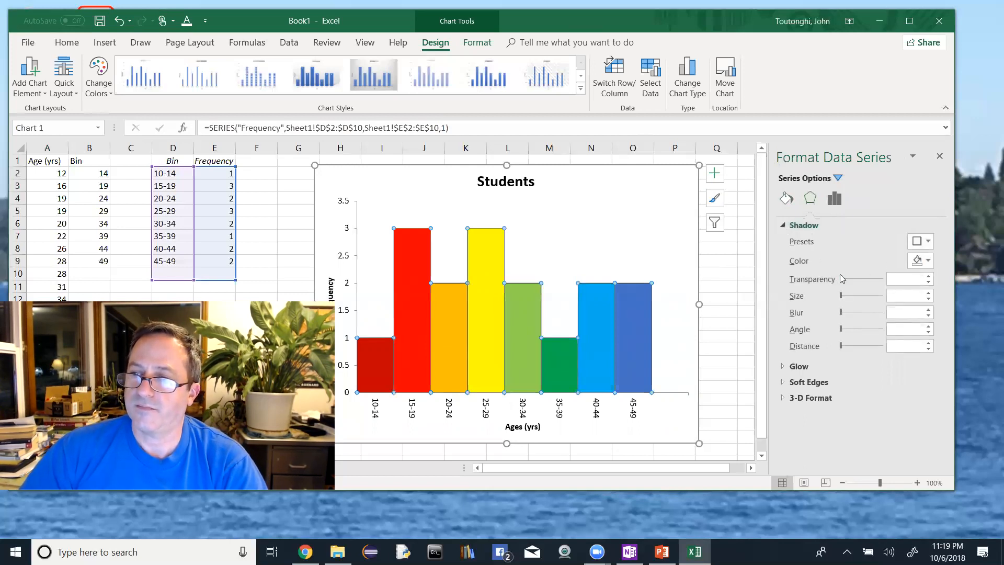
drag(842, 280, 847, 280)
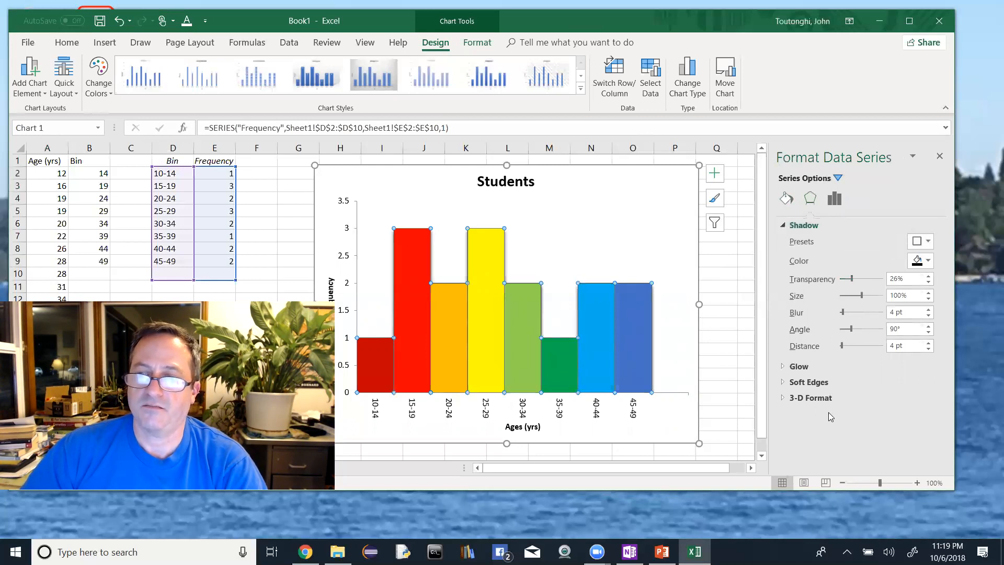
Step: Try a soft edges effect on all the histogram bars and undo it
click(783, 383)
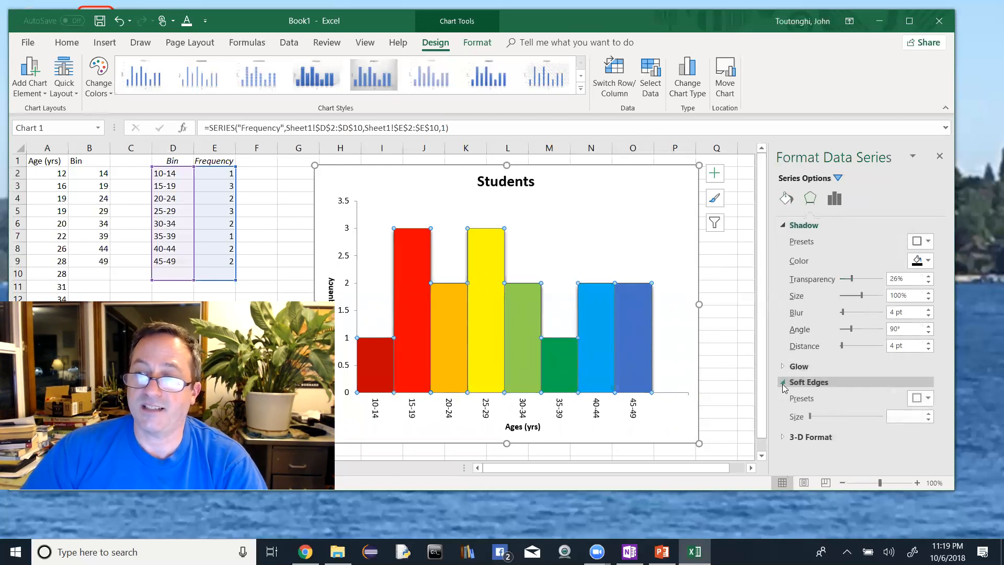
mouse_move(812, 417)
mouse_down()
mouse_move(839, 417)
mouse_move(812, 416)
mouse_up()
click(825, 437)
click(682, 381)
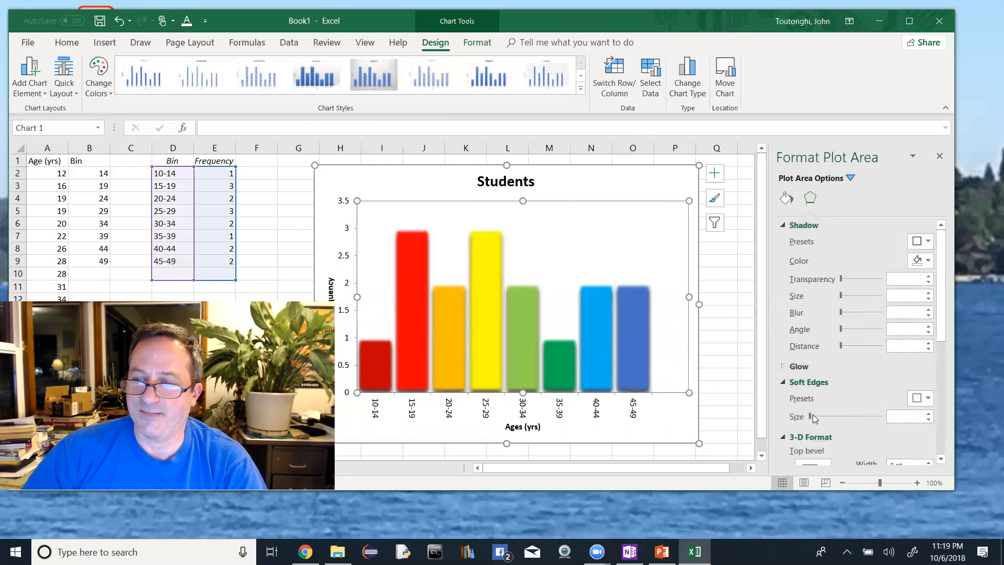
click(674, 417)
key(ctrl+z)
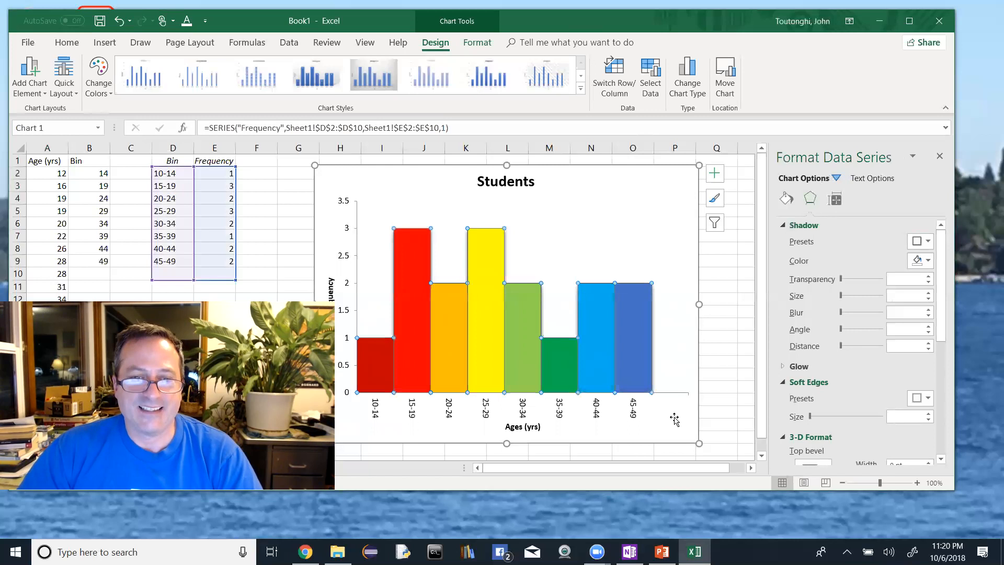
click(674, 417)
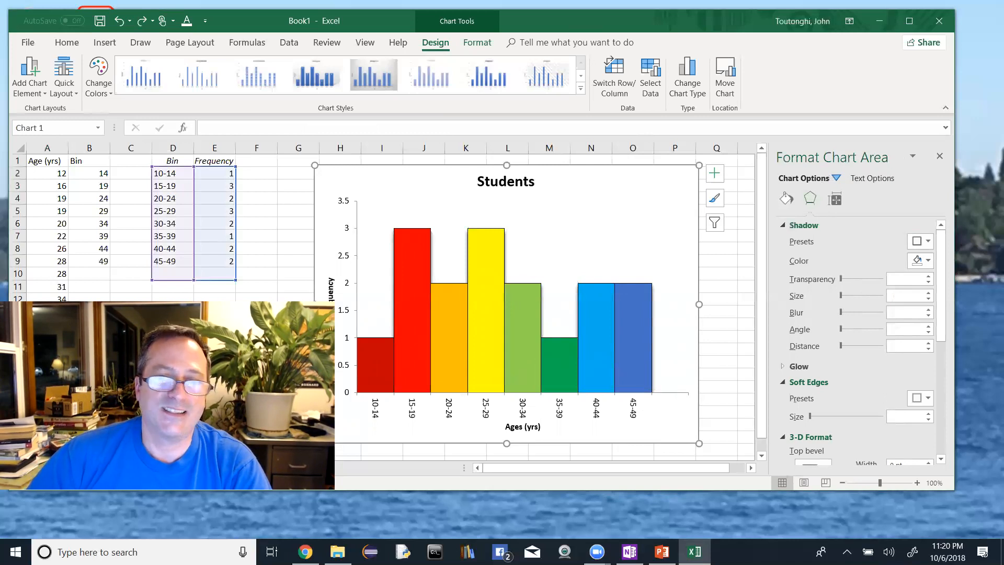
Step: Close the chart formatting settings, move the histogram slightly right and up, and deselect it
click(940, 156)
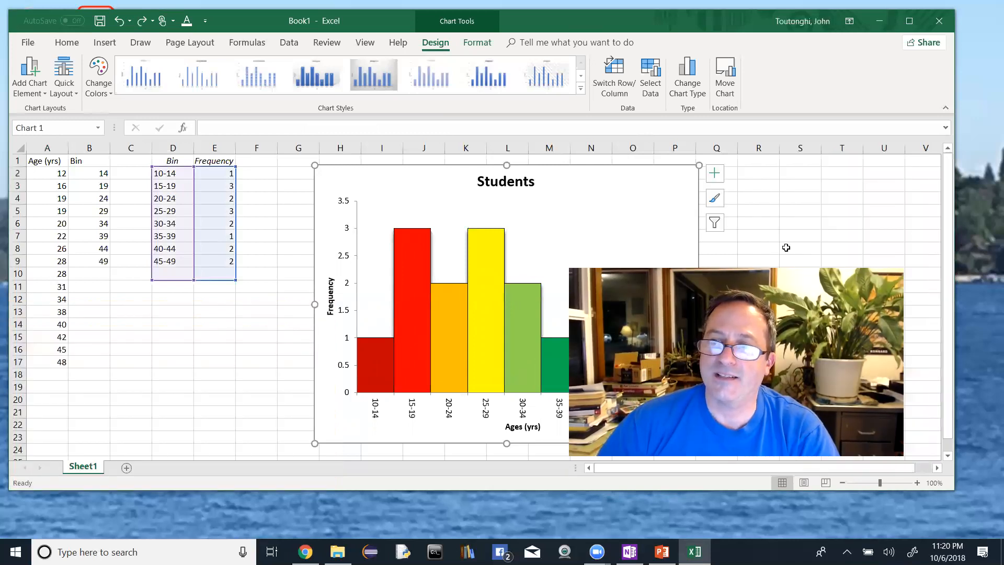
drag(601, 179, 629, 174)
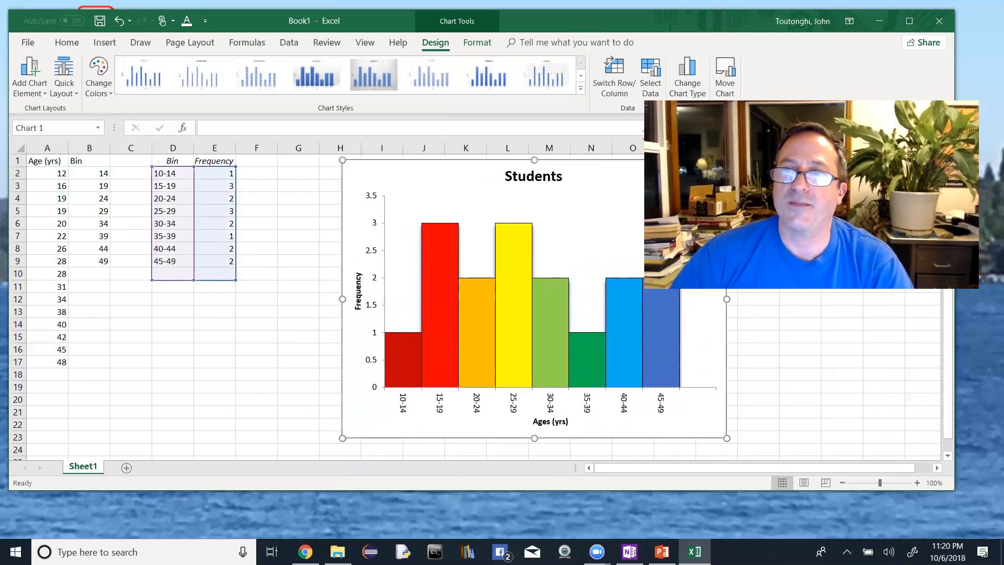
click(132, 353)
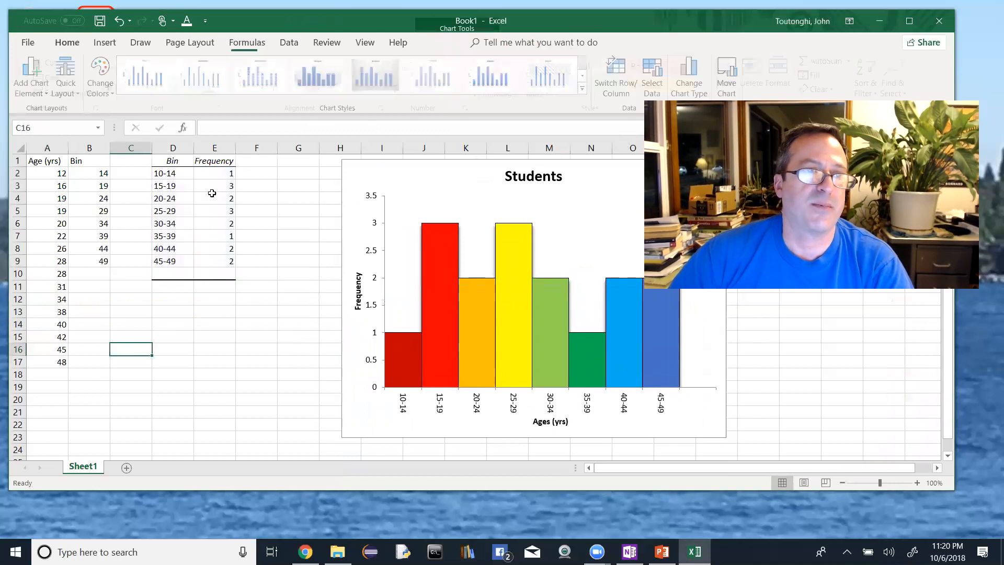
Step: Set up a Descriptive Statistics analysis of the ages in A1:A17, grouped by columns, with labels in the first row
click(288, 43)
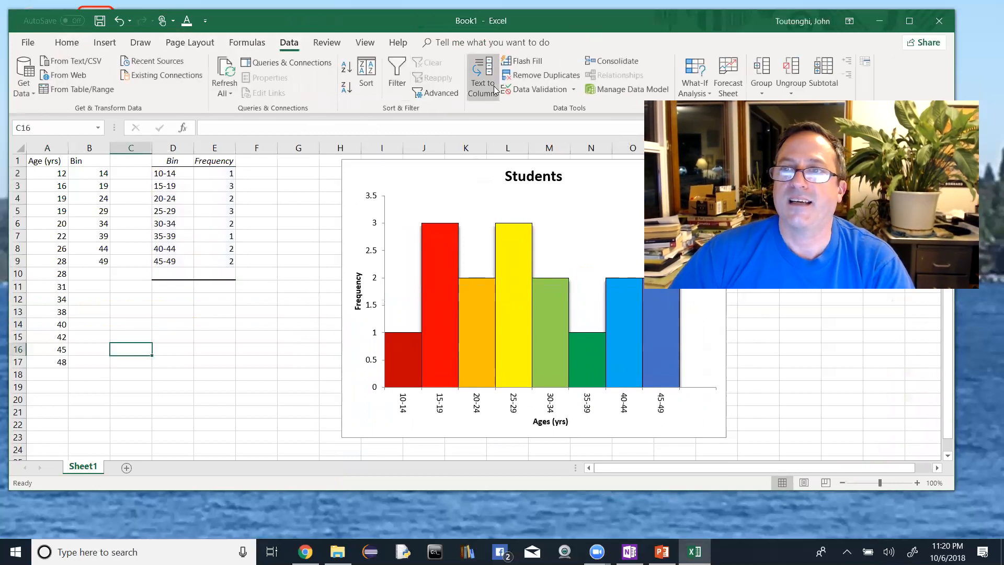
click(864, 63)
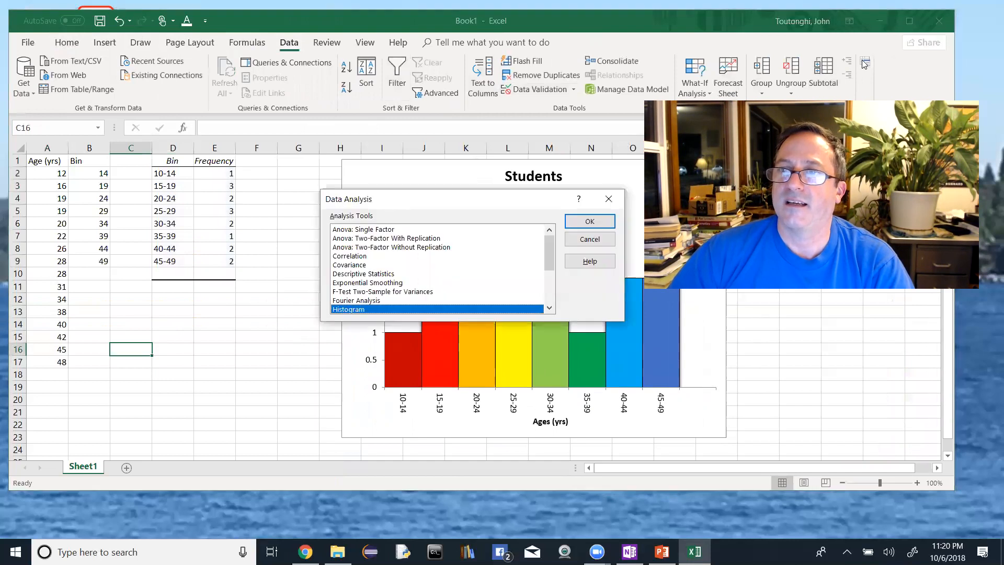
click(380, 275)
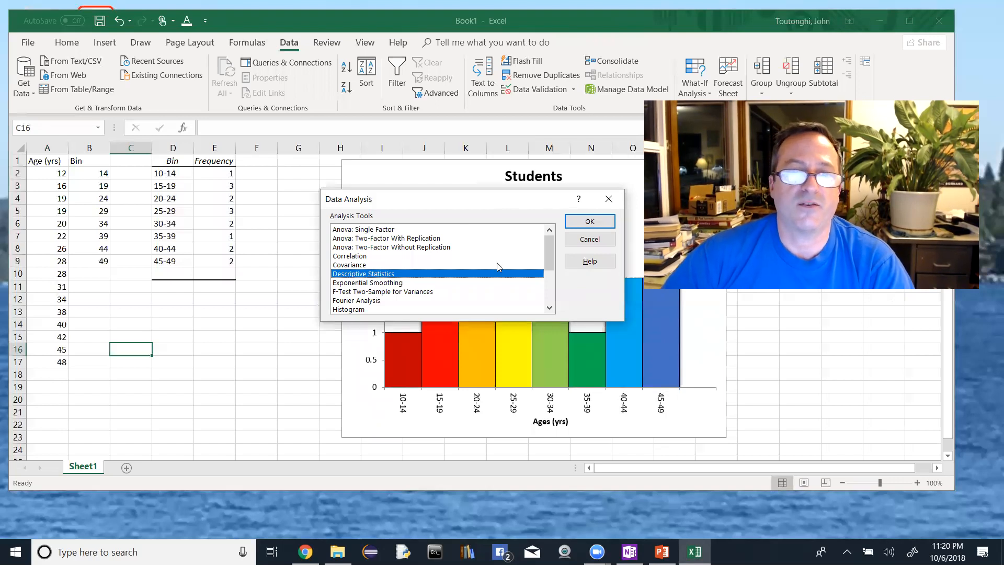
click(590, 221)
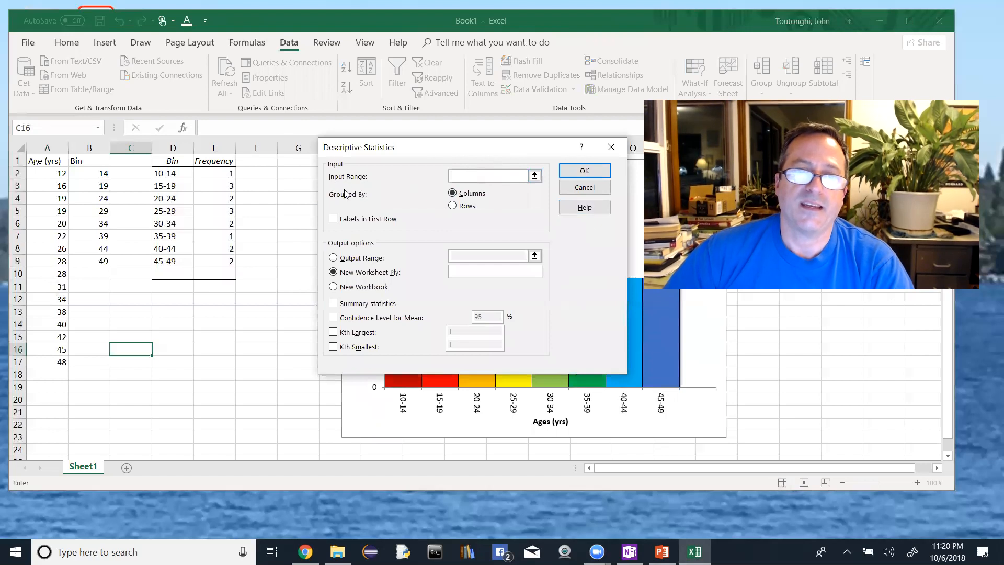
drag(47, 163, 50, 356)
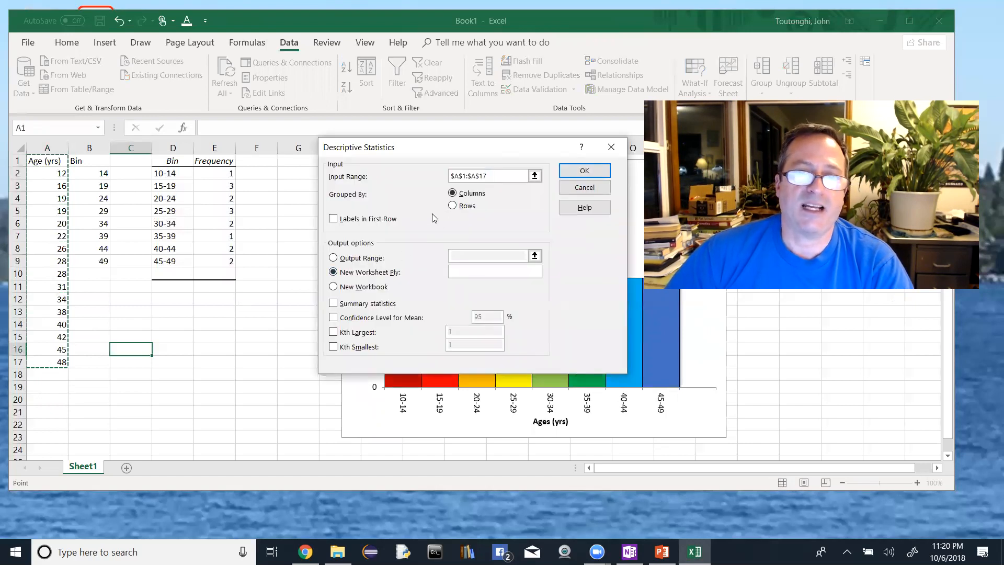
click(333, 219)
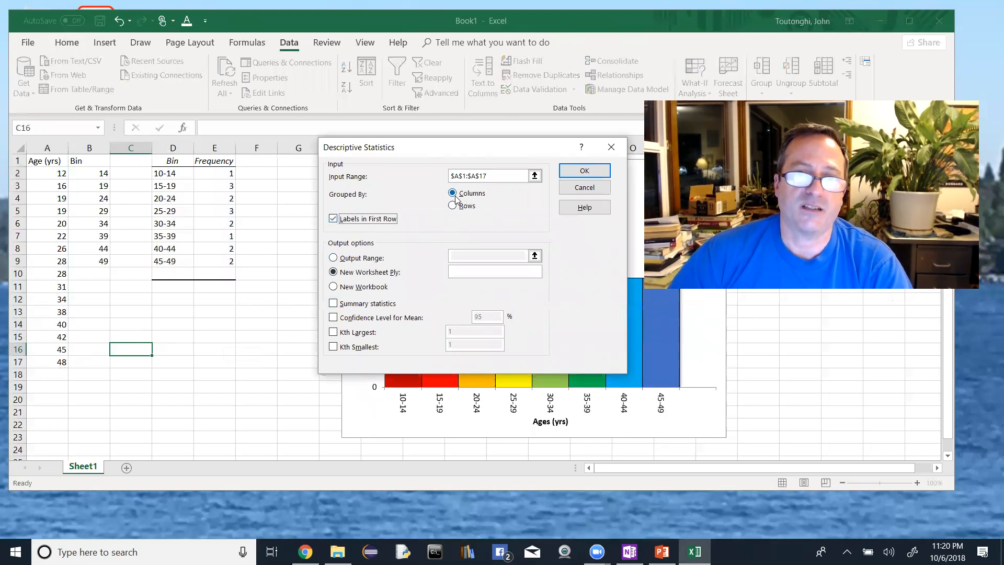
Step: Output the descriptive statistics to cell D12 with summary statistics included, and run the analysis
key(alt+o)
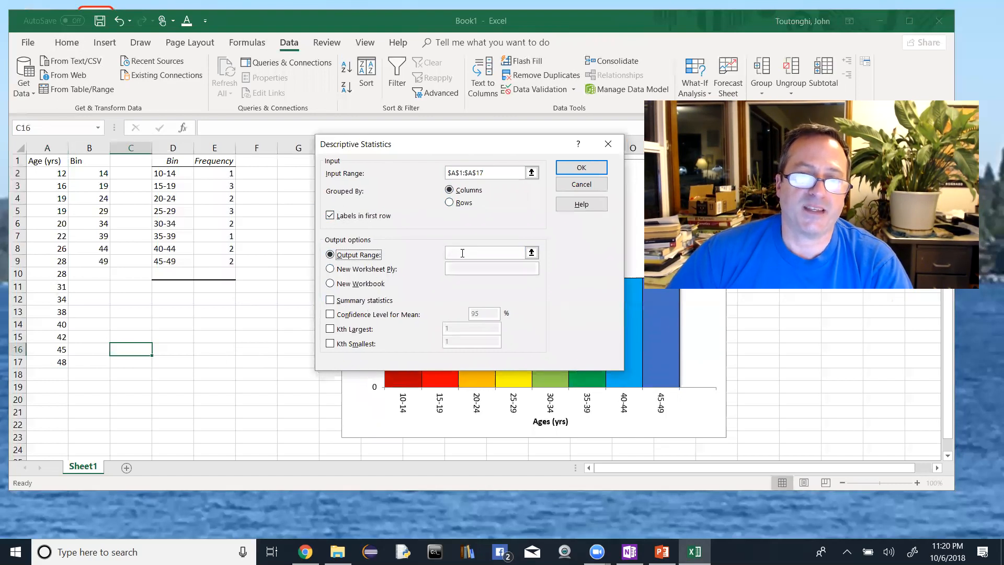
click(462, 253)
click(168, 301)
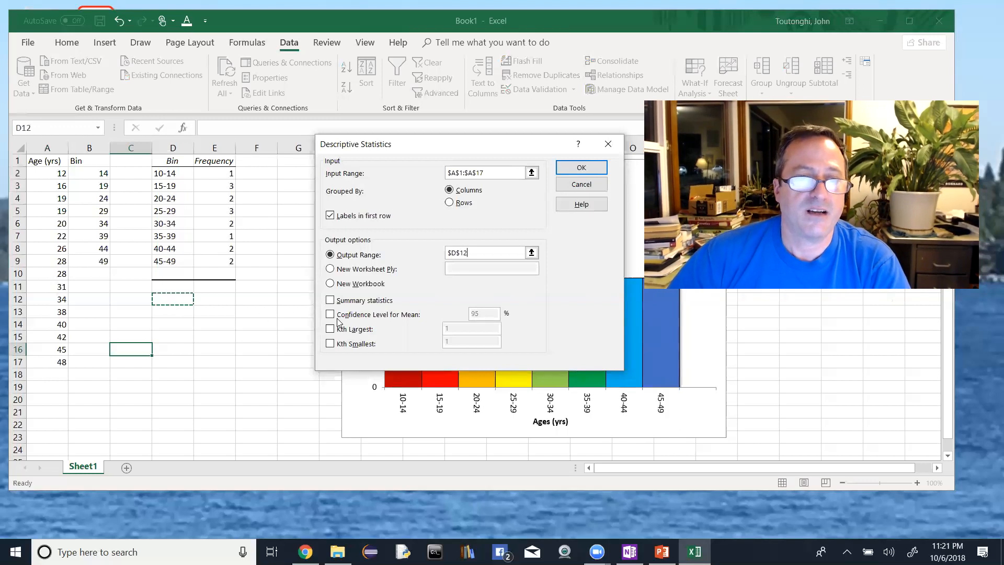
click(331, 303)
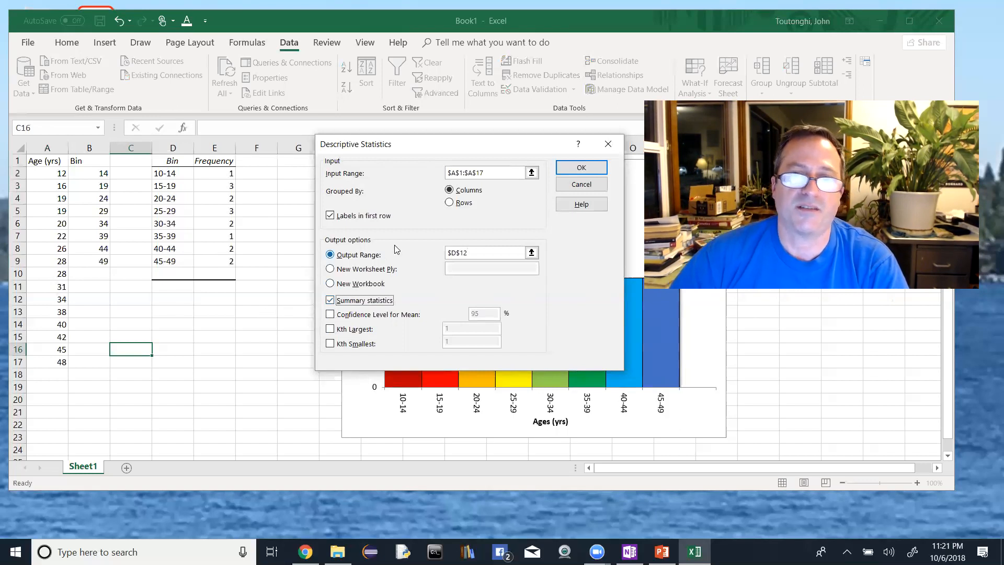
drag(448, 152, 448, 173)
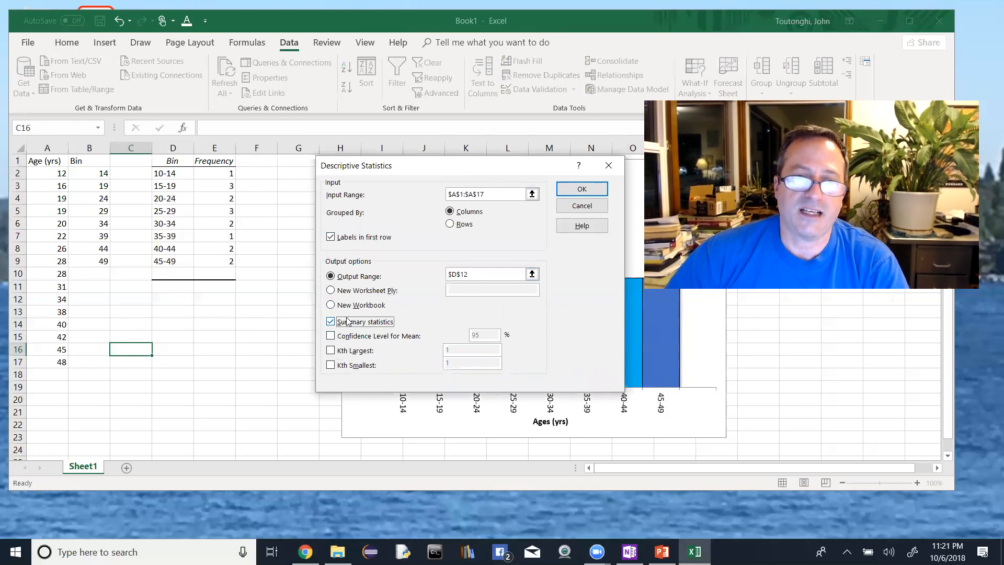
click(582, 189)
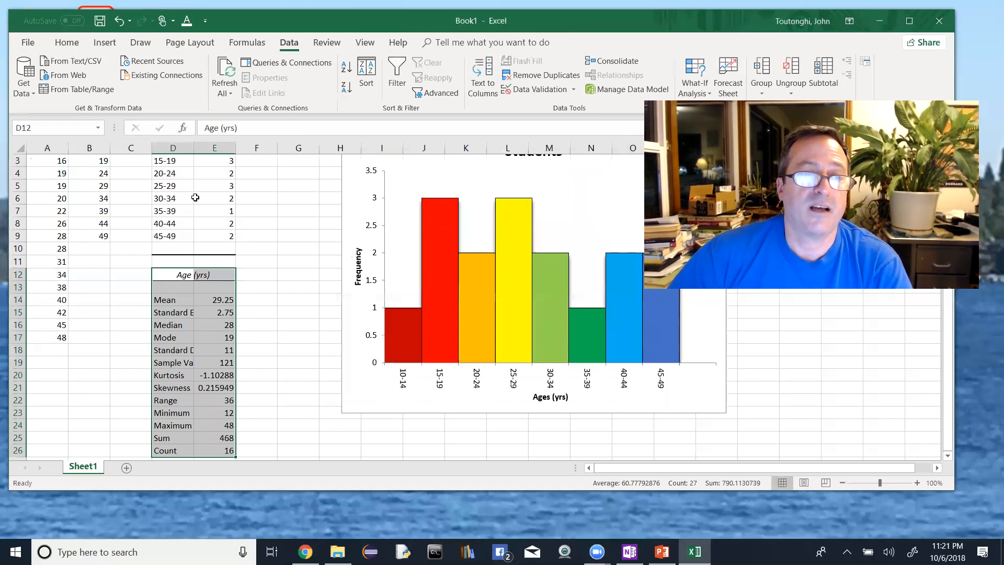
Step: Auto-fit the widths of columns D and E to their contents
click(172, 146)
drag(192, 147, 214, 148)
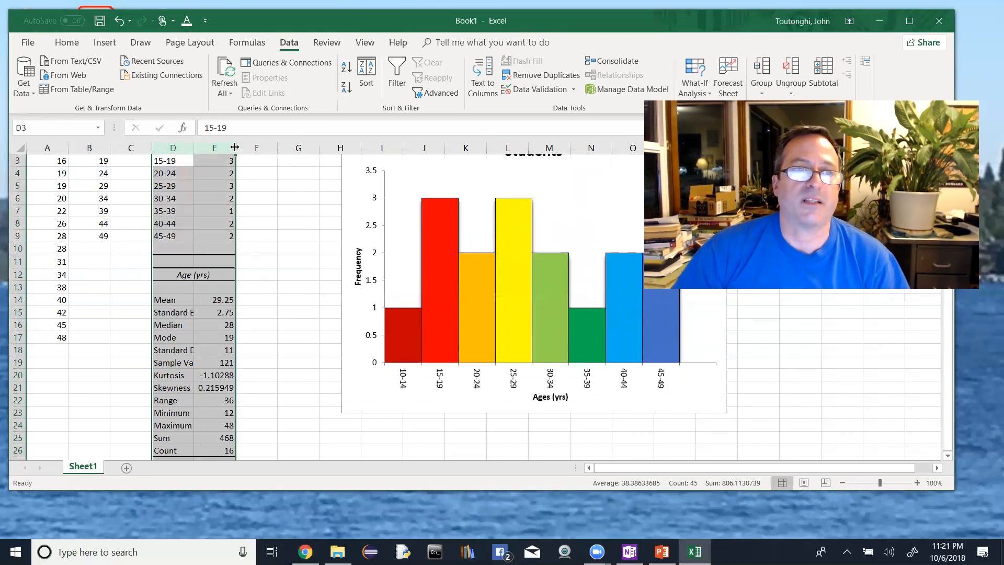
double_click(235, 148)
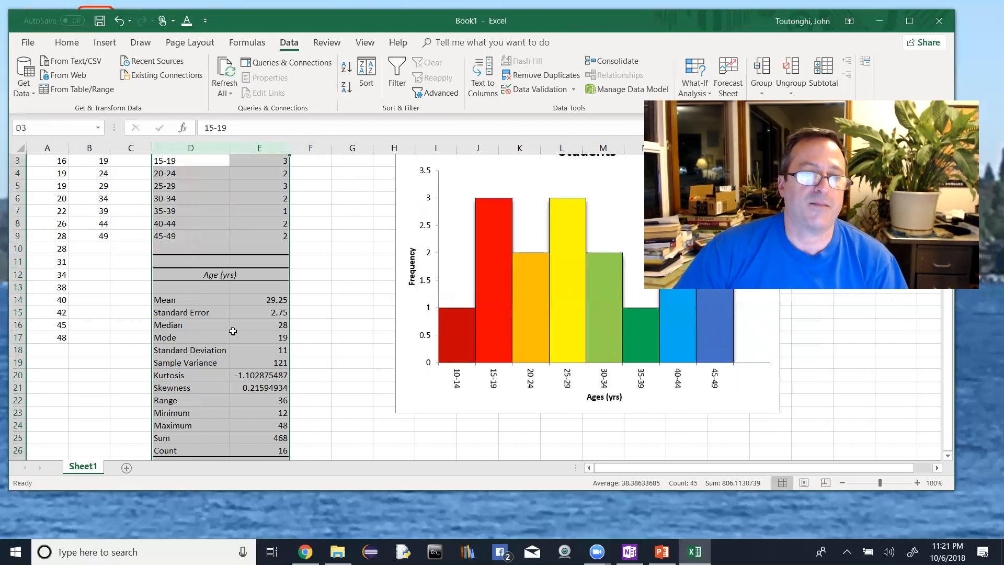
Step: Examine the summary statistics from the mean to the sample variance, and compare the 35-39 bar with the age data
scroll(236, 378, down, 1)
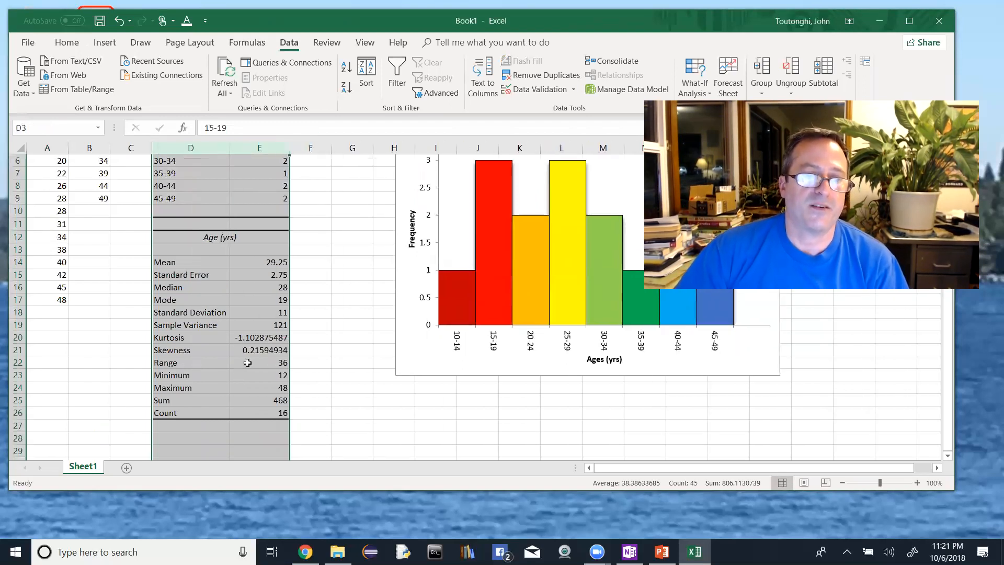
click(231, 235)
click(210, 236)
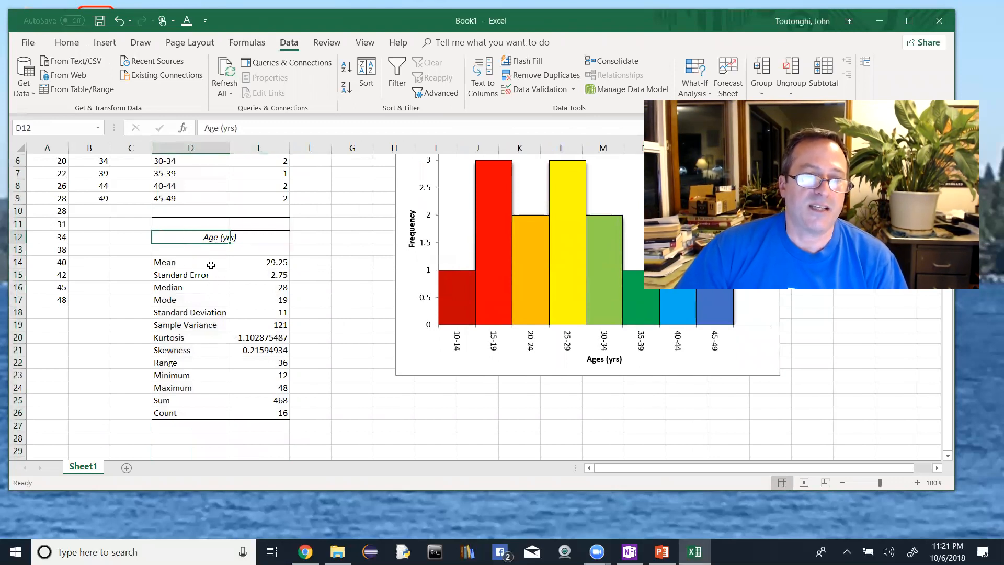
click(208, 279)
click(204, 289)
click(206, 312)
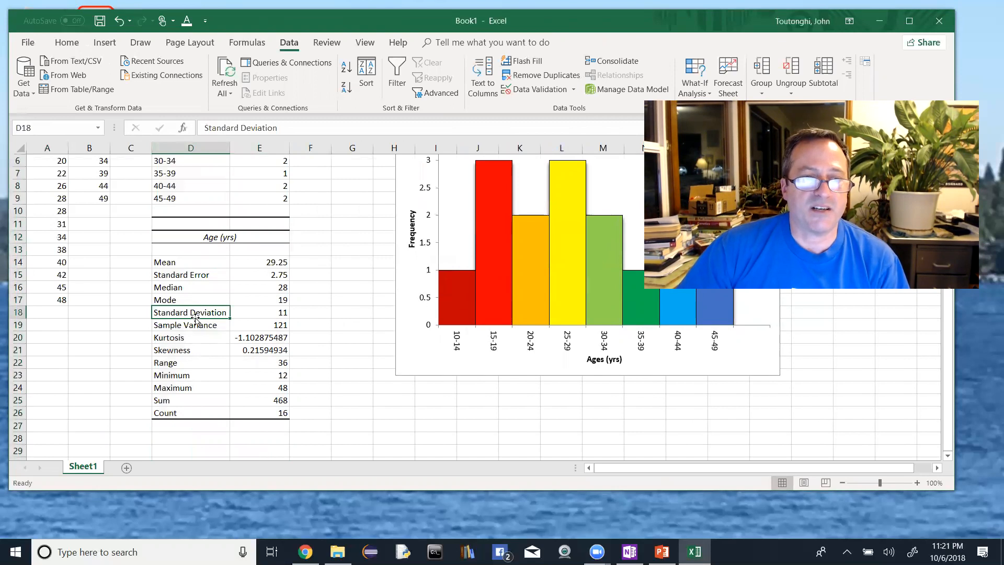
click(269, 313)
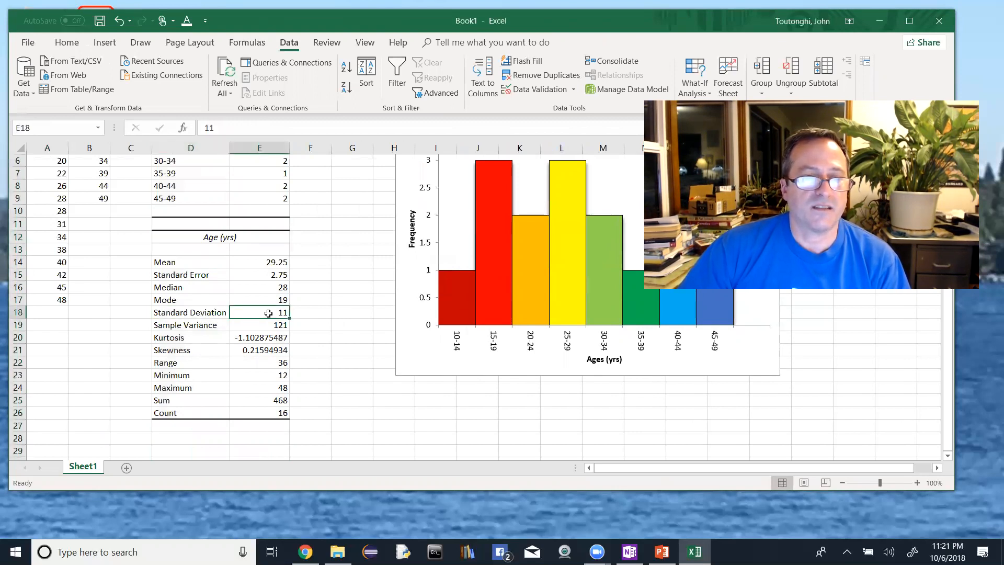
click(191, 329)
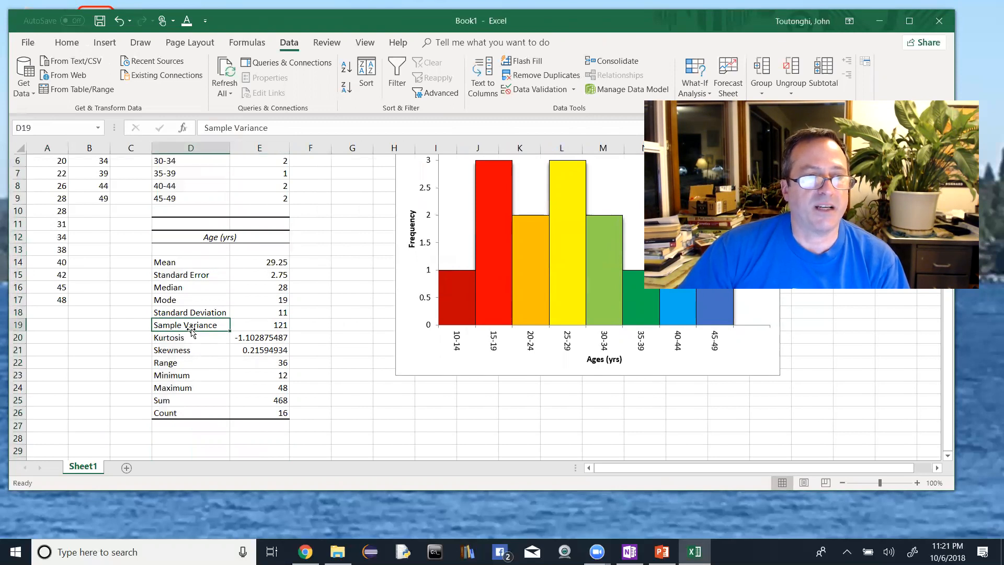
scroll(193, 331, up, 1)
scroll(196, 333, down, 1)
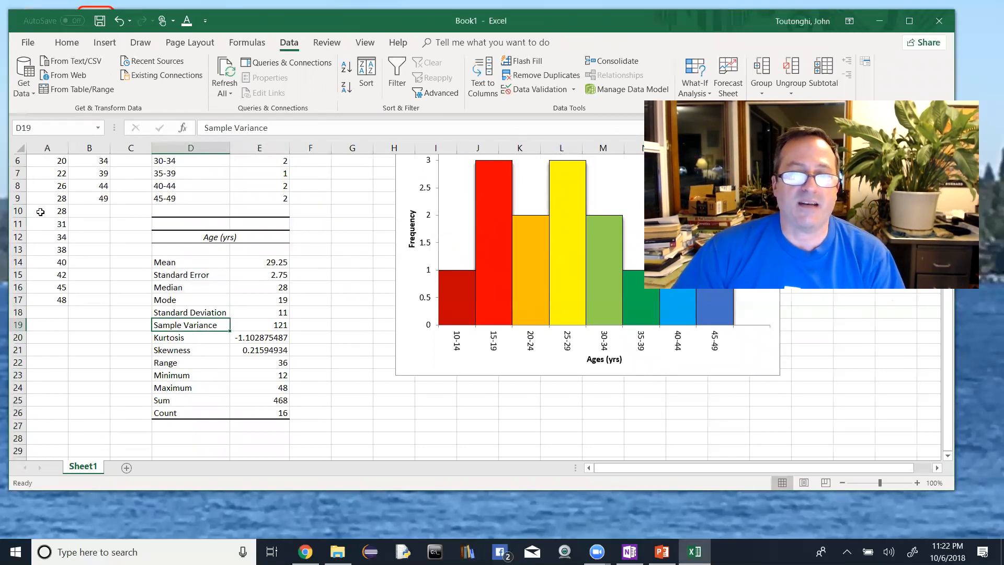
scroll(74, 236, up, 2)
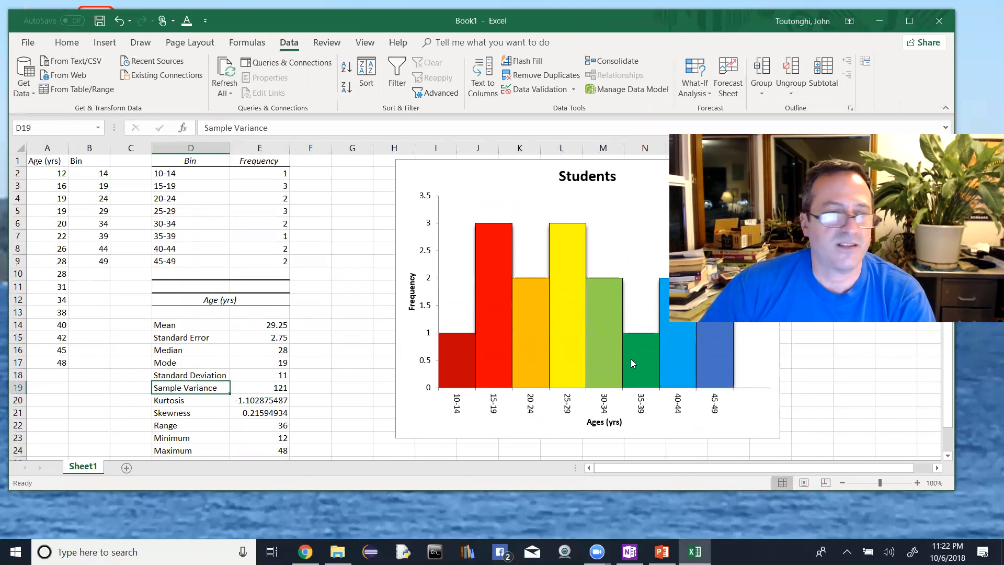
mouse_move(631, 360)
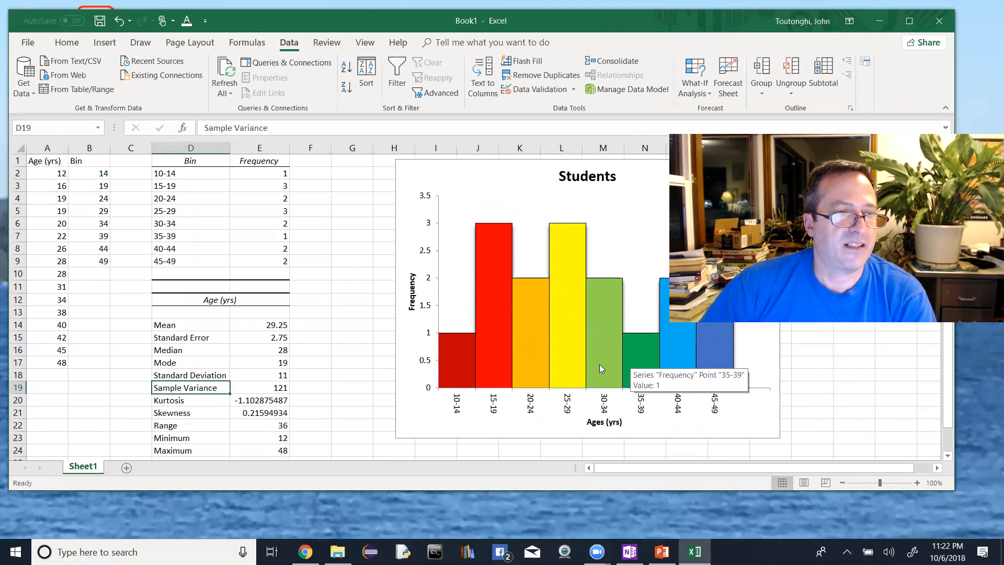
click(53, 313)
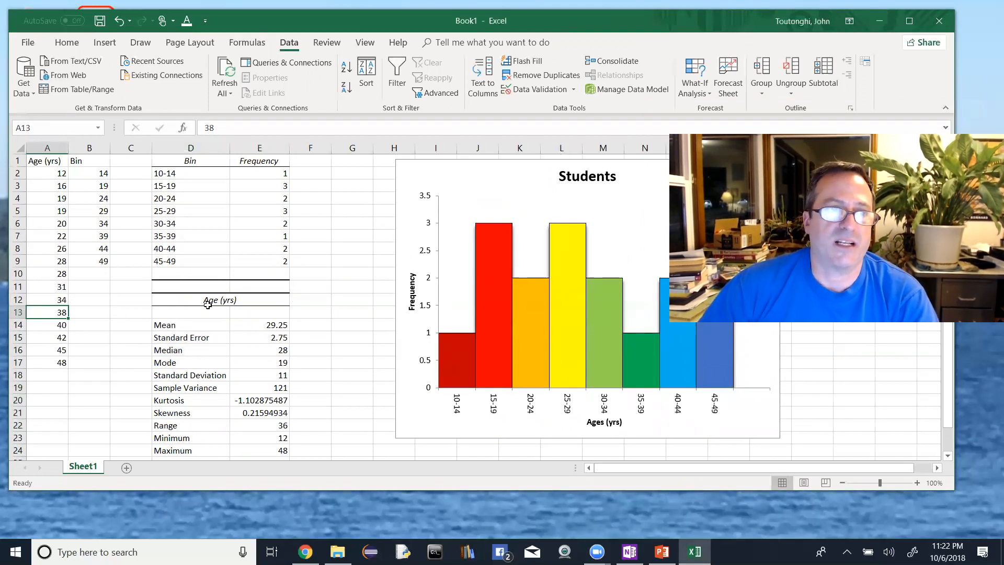
Step: Format the statistics values in E14:E26 to one decimal place and deselect them
scroll(259, 337, down, 1)
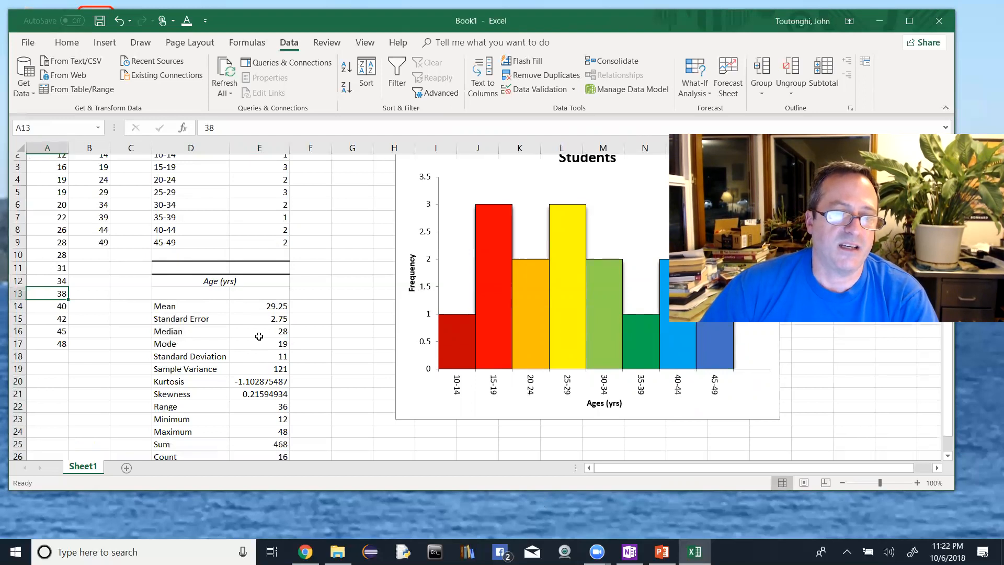
drag(251, 285, 254, 432)
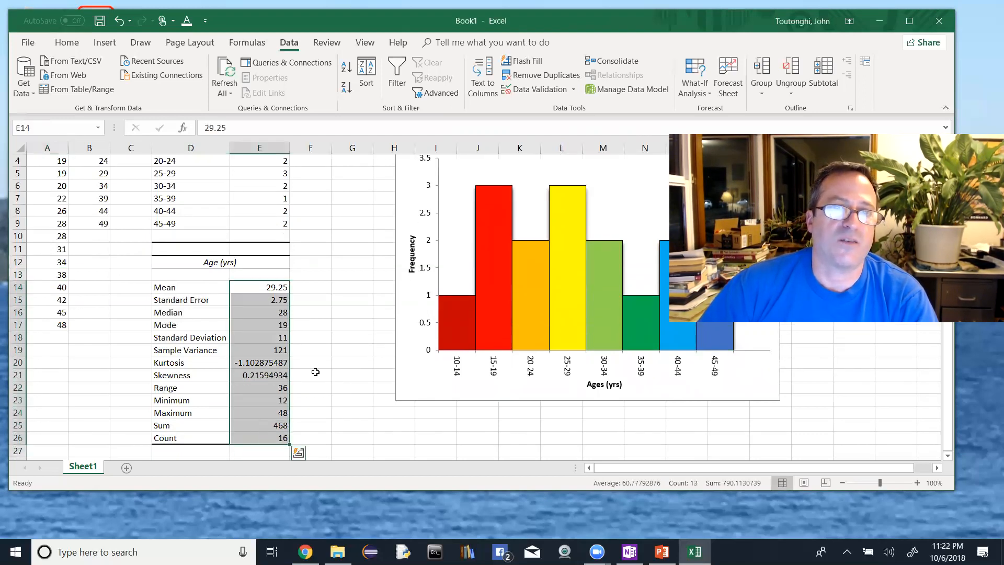
click(82, 45)
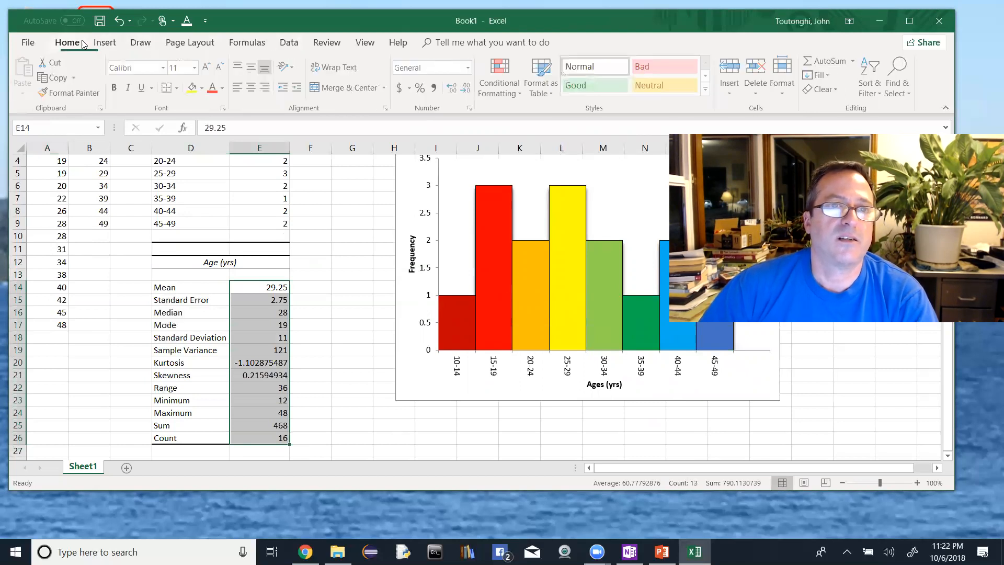
click(466, 88)
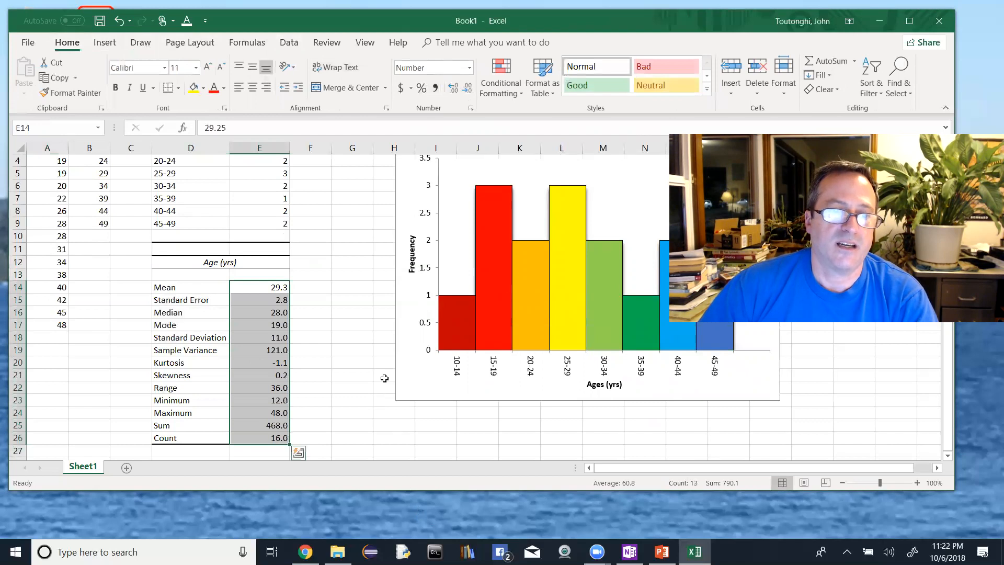
click(358, 376)
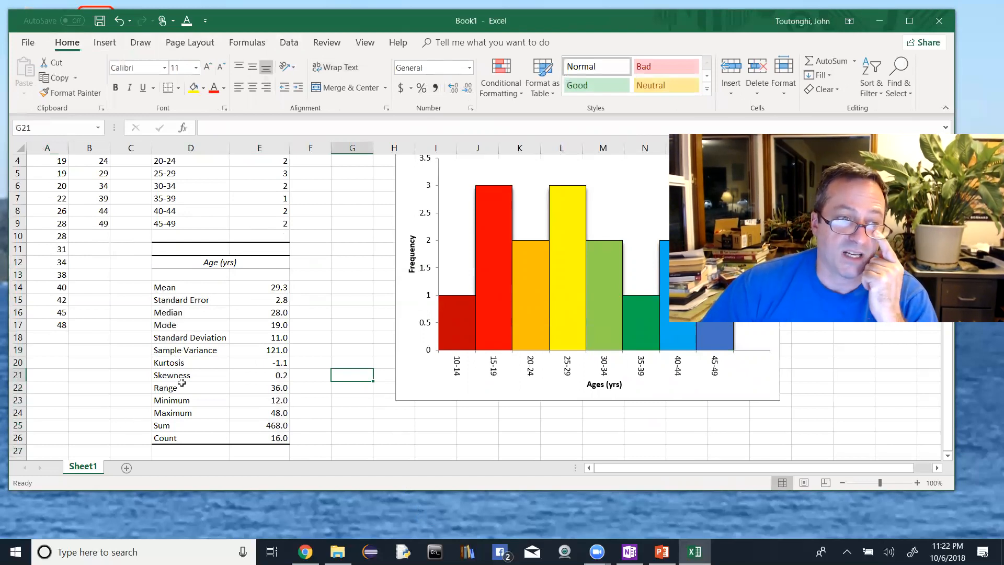
Step: Review the remaining summary statistics from kurtosis and skewness down to the sum and count
click(186, 364)
click(189, 375)
click(190, 387)
click(193, 401)
click(192, 413)
click(186, 427)
click(185, 442)
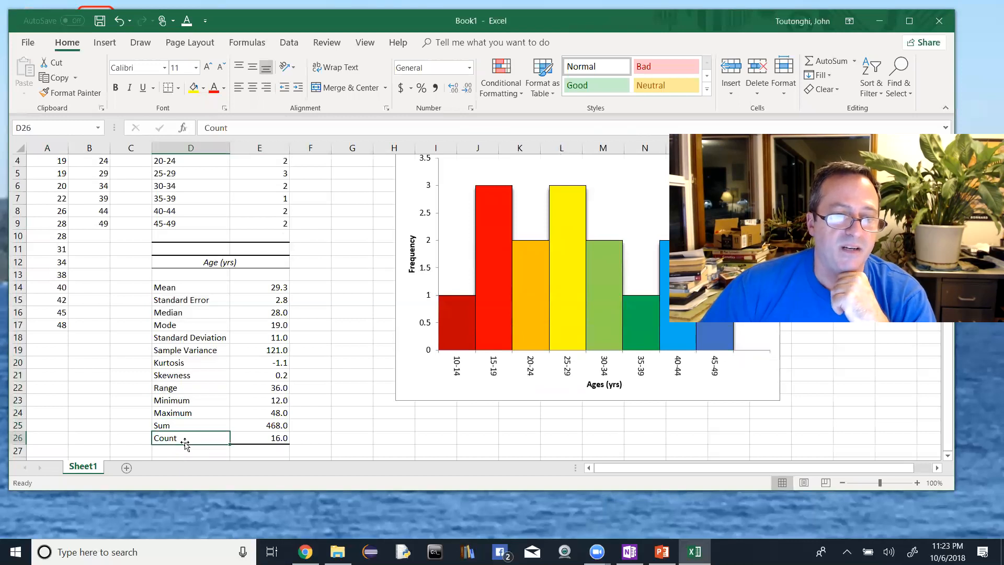
Step: Compare the histogram's 35-39 bar with the matching age in cell A13
click(638, 323)
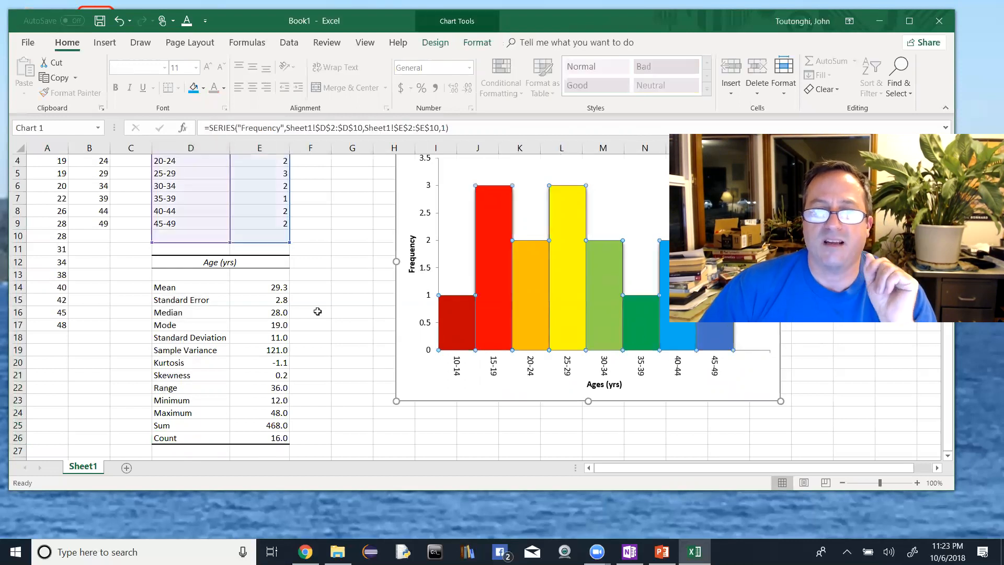
scroll(318, 312, up, 1)
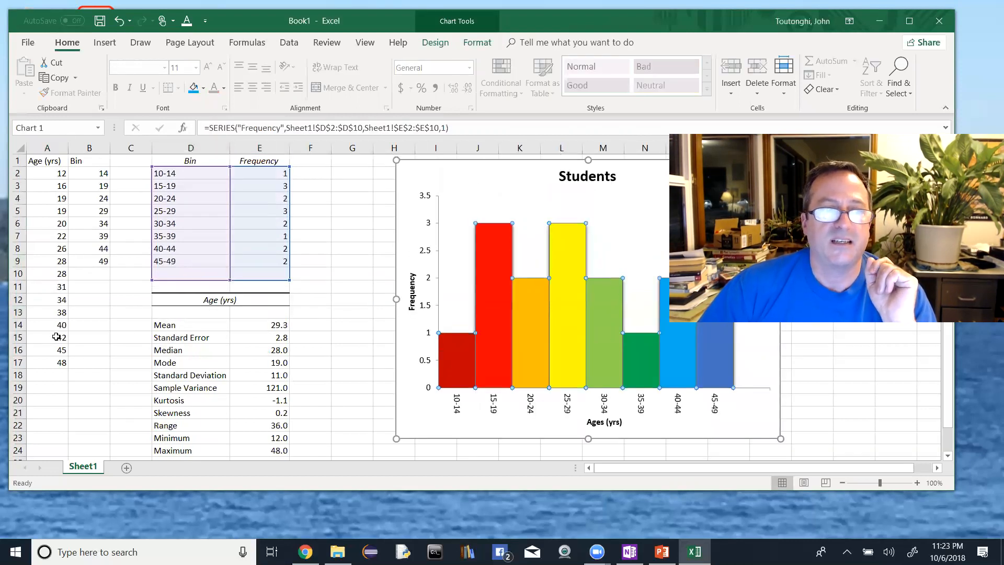
click(47, 312)
click(639, 345)
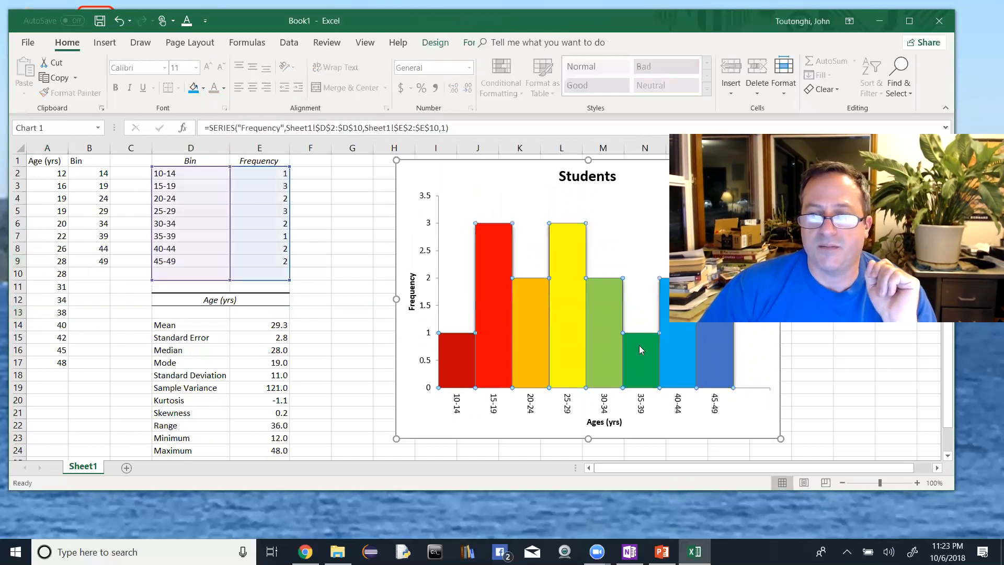
click(648, 246)
click(638, 369)
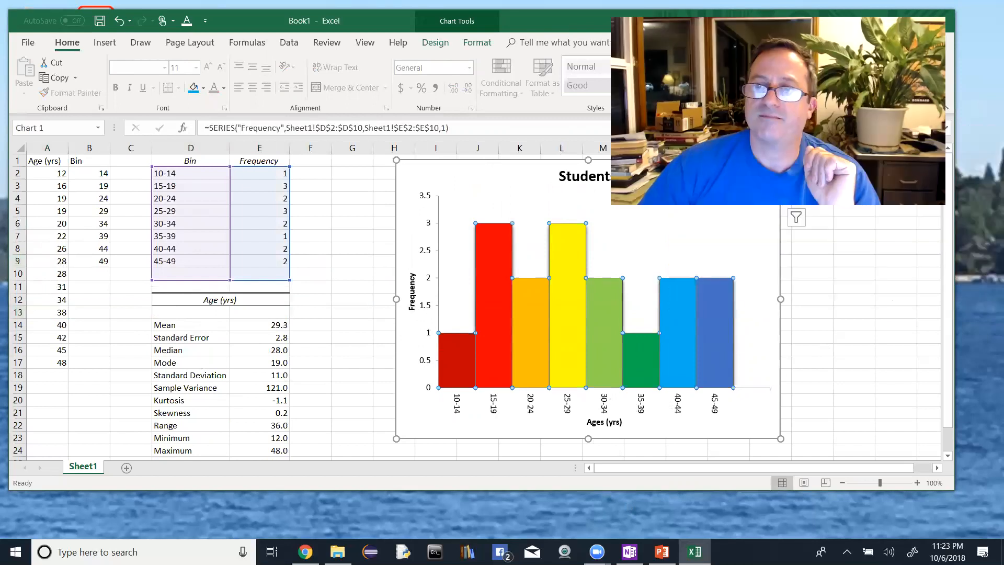
click(988, 547)
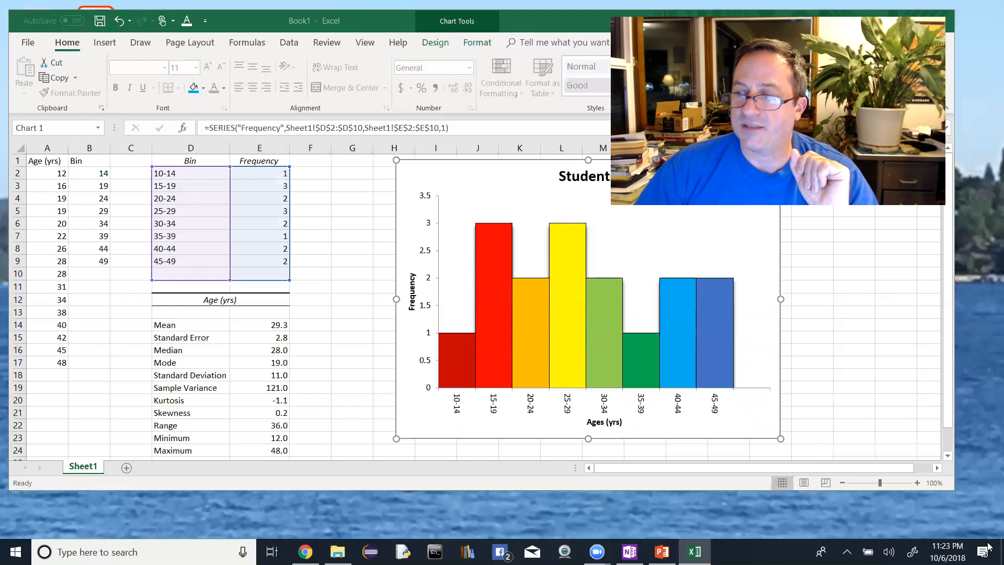